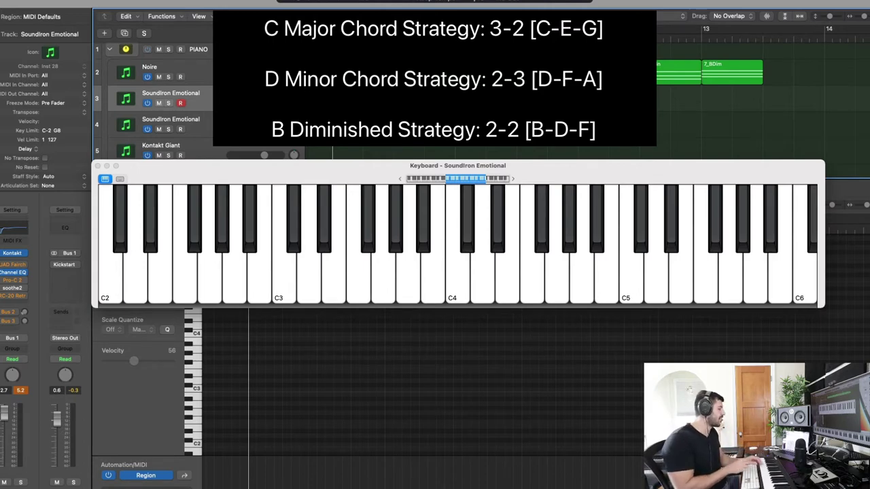
- Play the B diminished chord B-D-F, starting below C3, on the on-screen keyboard and close the keyboard
{"action": "left_click", "coordinate": [259, 274]}
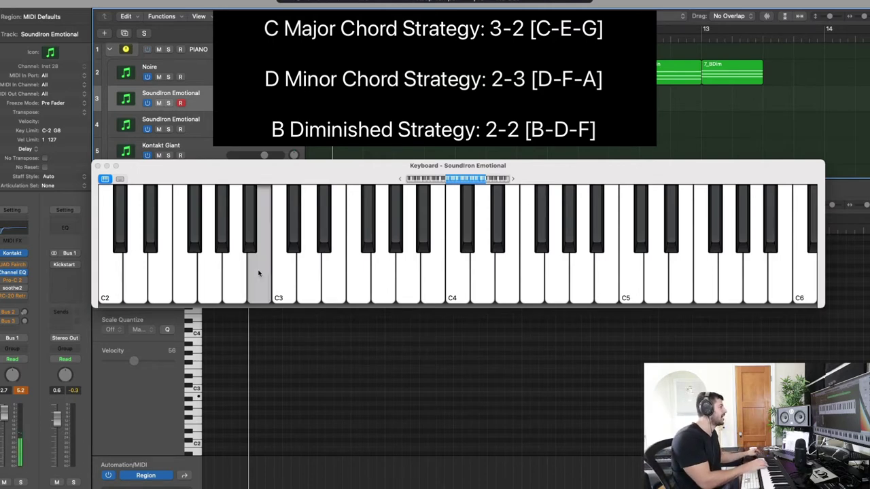
{"action": "left_click", "coordinate": [308, 279]}
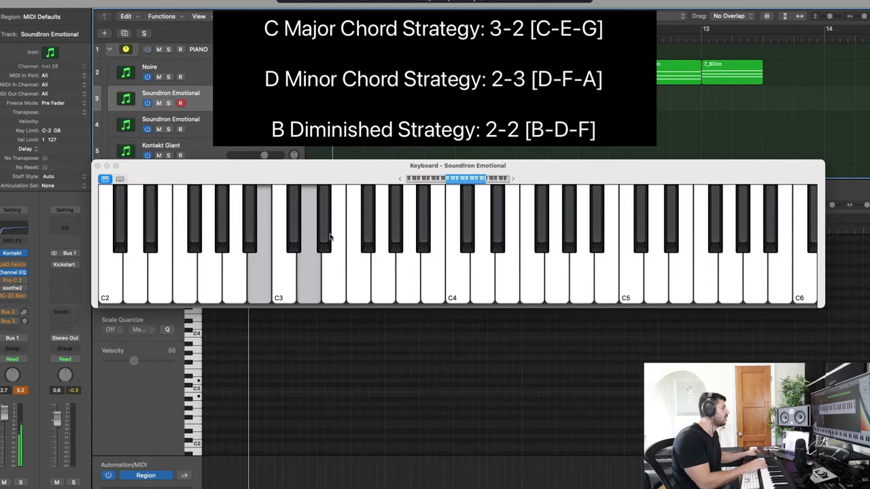
{"action": "left_click", "coordinate": [365, 282]}
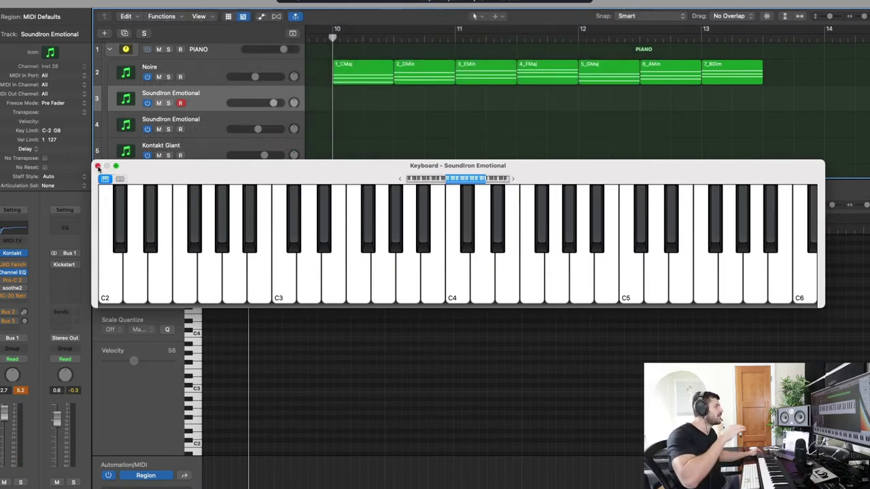
{"action": "left_click", "coordinate": [98, 167]}
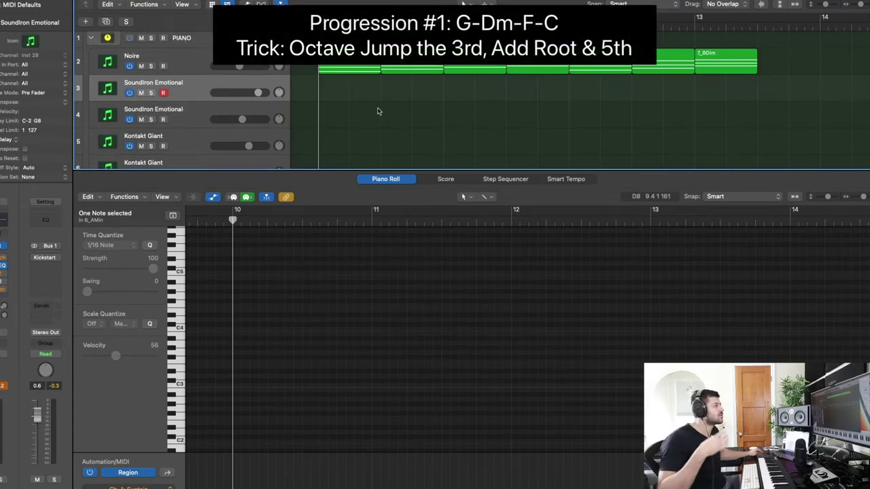
- Copy the 5_GMaj, 2_DMin, 4_FMaj and 1_CMaj regions in that order onto track 3 from bar 10 and join them into one region
{"action": "left_click", "coordinate": [625, 65]}
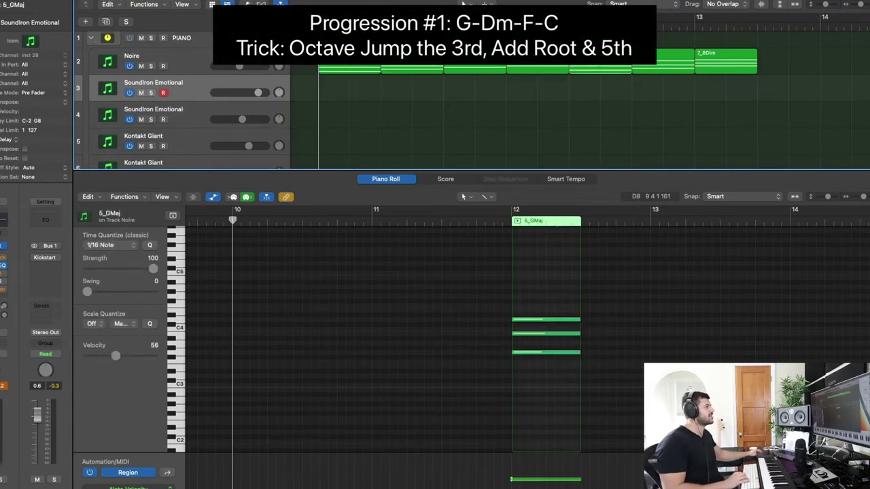
{"action": "left_click_drag", "start_coordinate": [621, 65], "coordinate": [370, 92]}
{"action": "left_click_drag", "start_coordinate": [408, 69], "coordinate": [411, 90]}
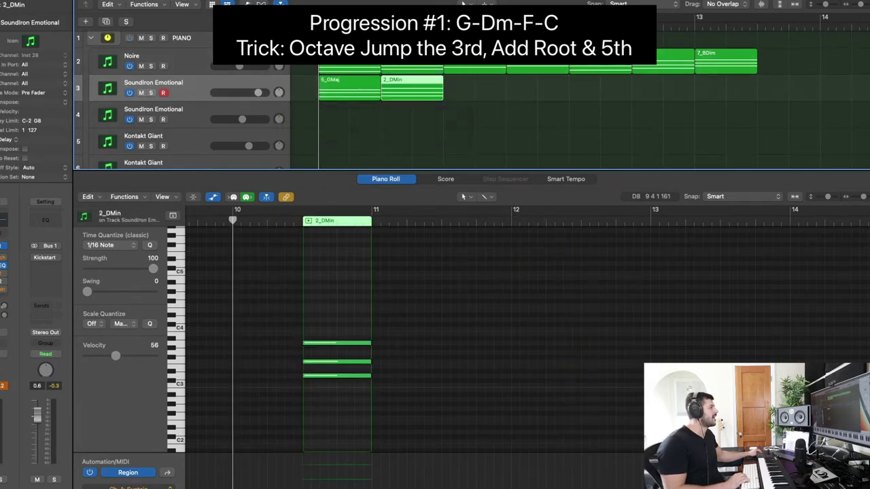
{"action": "left_click_drag", "start_coordinate": [536, 69], "coordinate": [473, 92]}
{"action": "left_click_drag", "start_coordinate": [335, 69], "coordinate": [530, 90]}
{"action": "left_click_drag", "start_coordinate": [324, 121], "coordinate": [570, 83]}
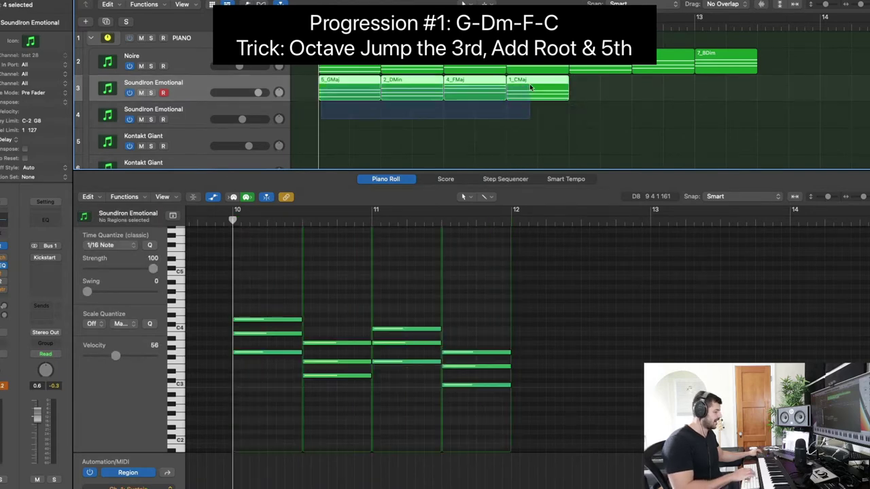
{"action": "key", "text": "super+j"}
- Solo the SoundIron Emotional track 3 and play back the joined chord progression
{"action": "left_click", "coordinate": [151, 93]}
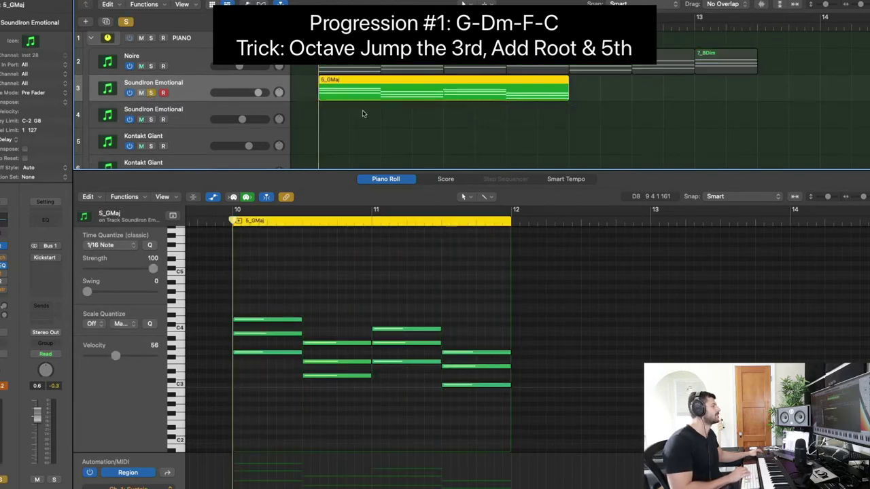
{"action": "key", "text": "space"}
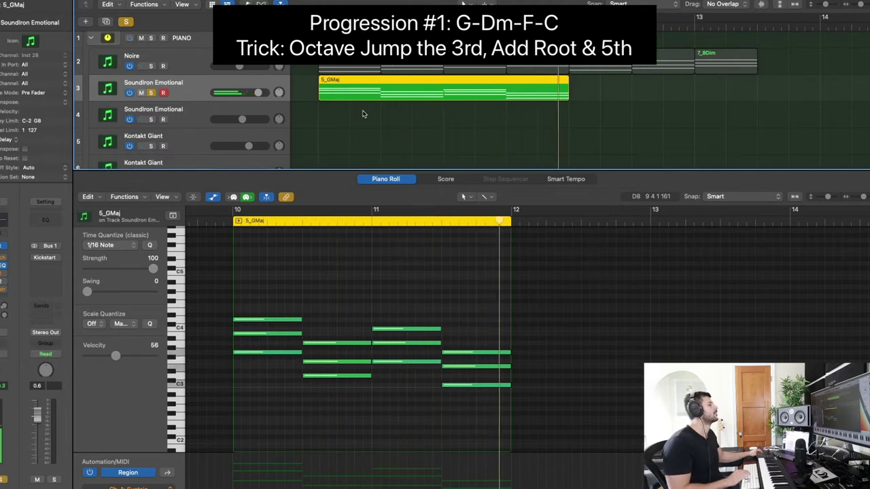
{"action": "key", "text": "space"}
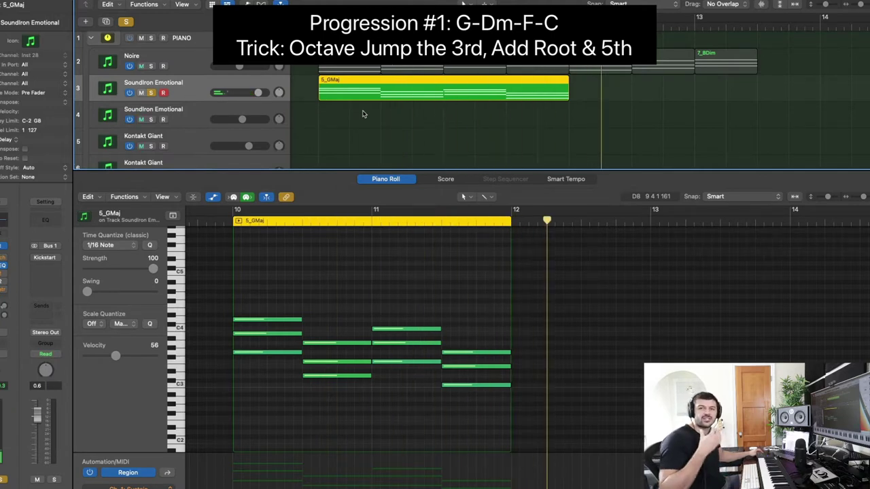
- Transpose the middle note (the 3rd) of all four chords up one octave and play back the progression
{"action": "left_click", "coordinate": [259, 332]}
{"action": "left_click", "coordinate": [314, 361]}
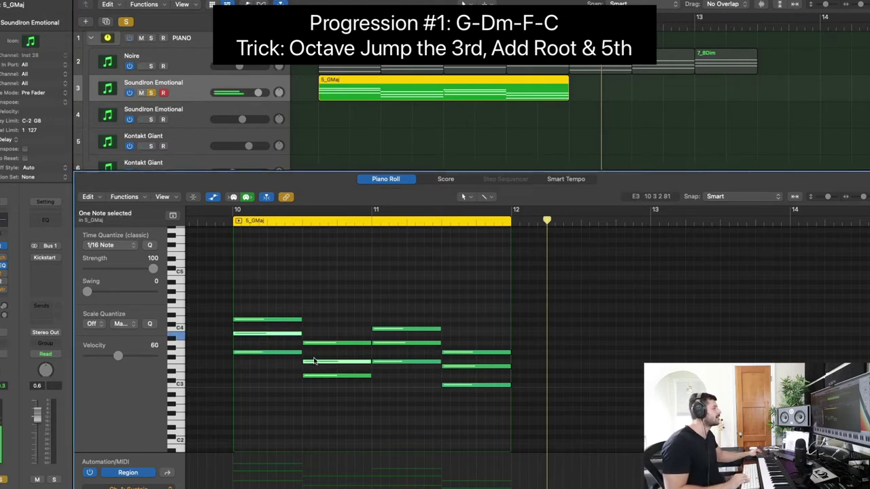
{"action": "left_click", "coordinate": [408, 361], "text": "shift"}
{"action": "left_click", "coordinate": [452, 365], "text": "shift"}
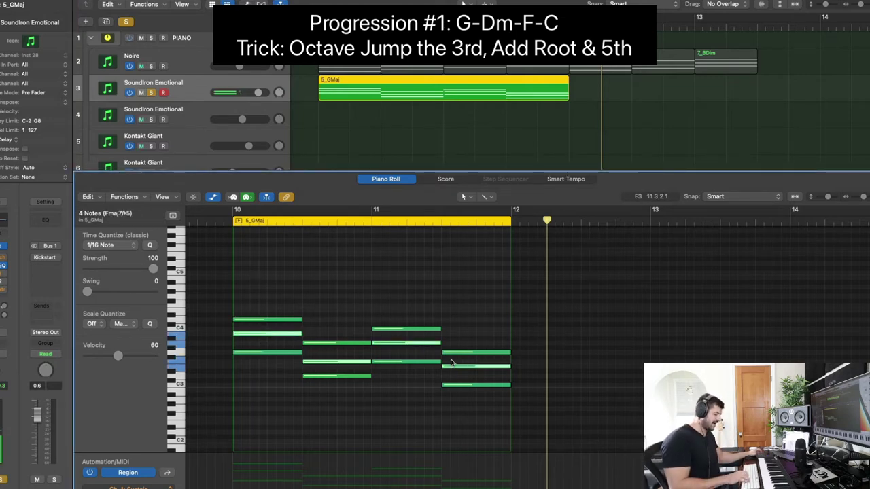
{"action": "key", "text": "alt+shift+Up"}
{"action": "key", "text": "space"}
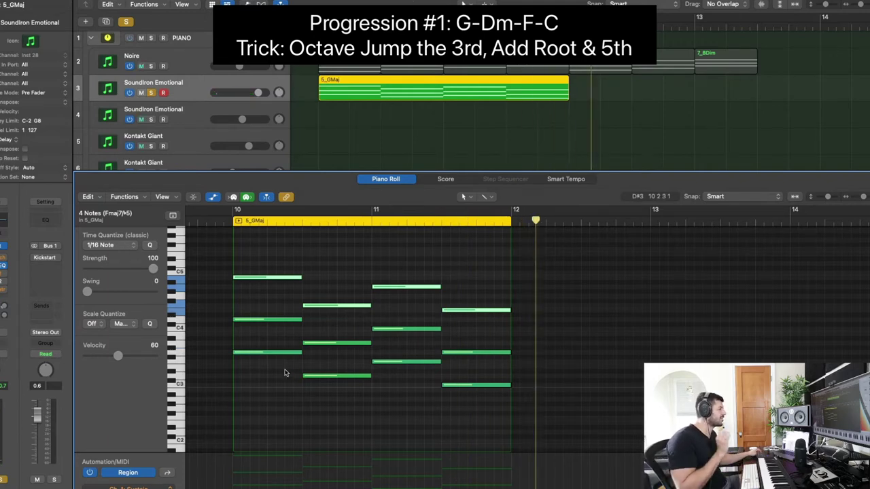
- Duplicate the root notes of all four chords one octave lower, starting on G2, and play back the progression
{"action": "left_click_drag", "start_coordinate": [275, 399], "coordinate": [235, 354]}
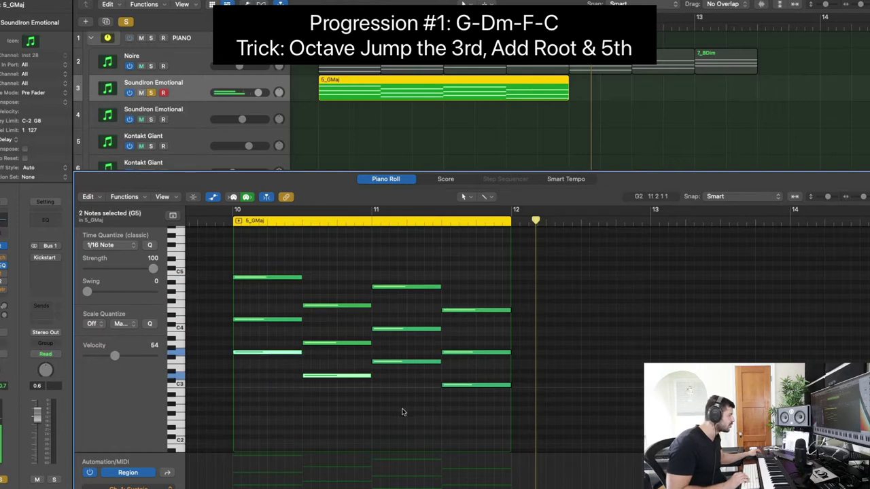
{"action": "left_click_drag", "start_coordinate": [401, 410], "coordinate": [398, 364]}
{"action": "scroll", "coordinate": [351, 373], "scroll_direction": "down", "scroll_amount": 3}
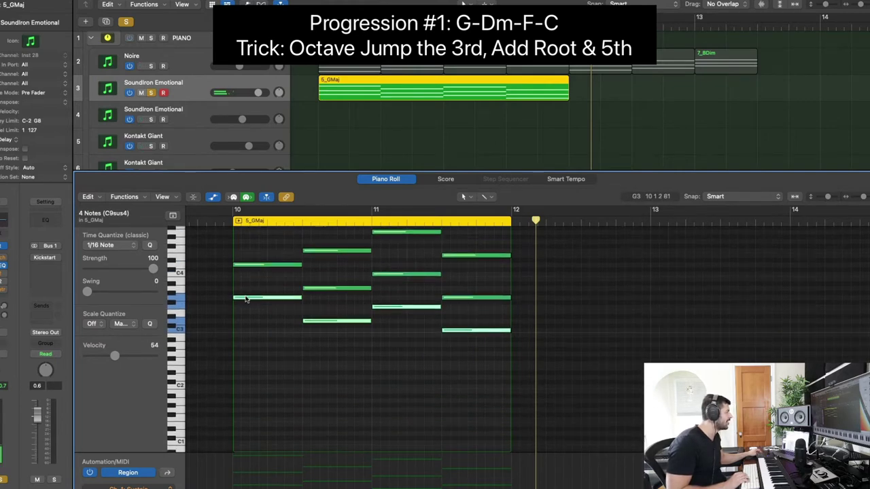
{"action": "left_click_drag", "start_coordinate": [248, 319], "coordinate": [241, 355]}
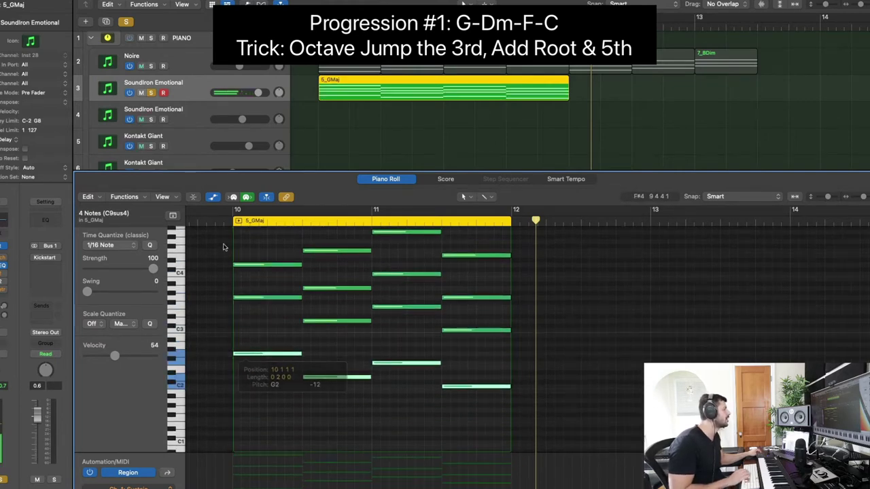
{"action": "left_click", "coordinate": [228, 217]}
{"action": "scroll", "coordinate": [238, 251], "scroll_direction": "up", "scroll_amount": 3}
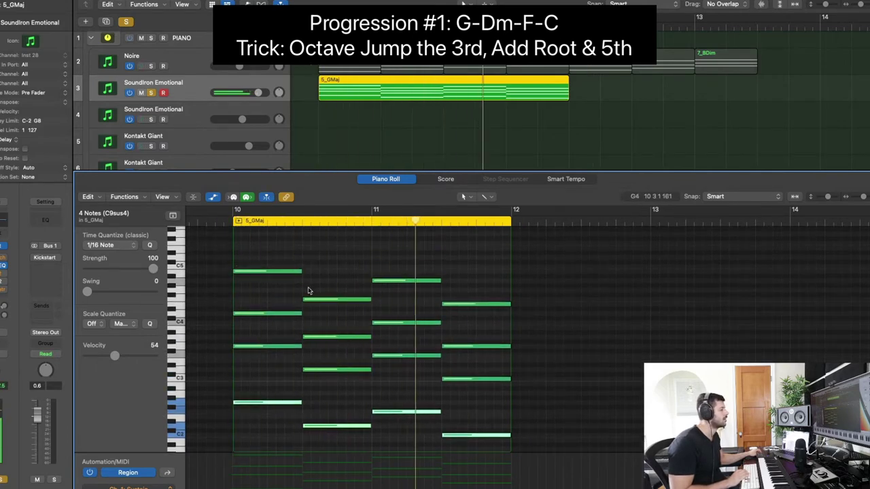
{"action": "key", "text": "space"}
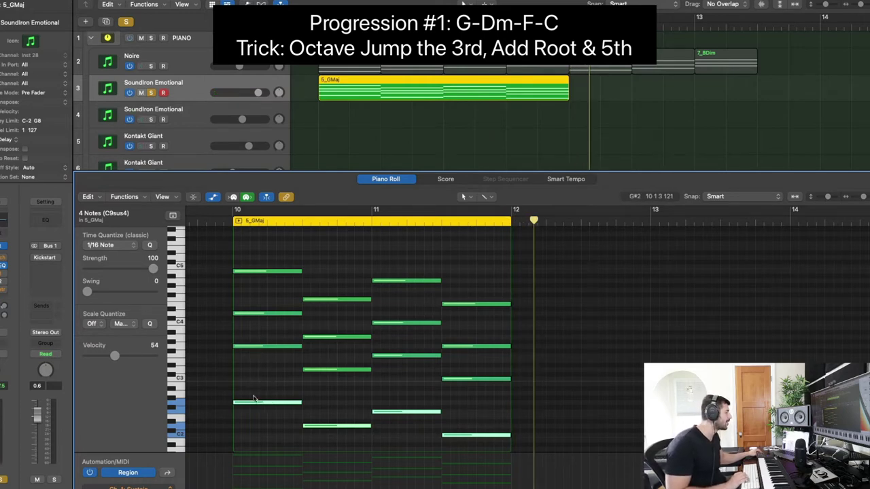
- Duplicate the four bass roots a fifth higher, from G2 to D3 in the first chord, and play back from bar 10
{"action": "mouse_move", "coordinate": [256, 405]}
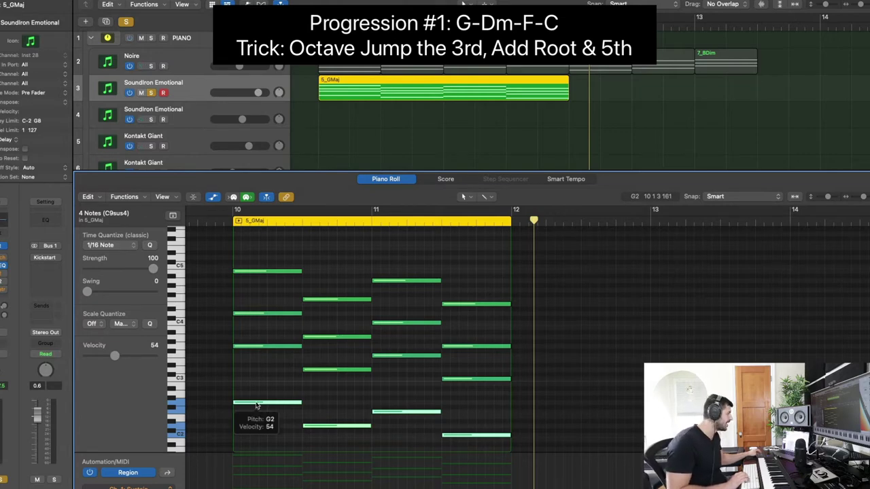
{"action": "left_click_drag", "start_coordinate": [256, 405], "coordinate": [258, 371]}
{"action": "left_click", "coordinate": [233, 220]}
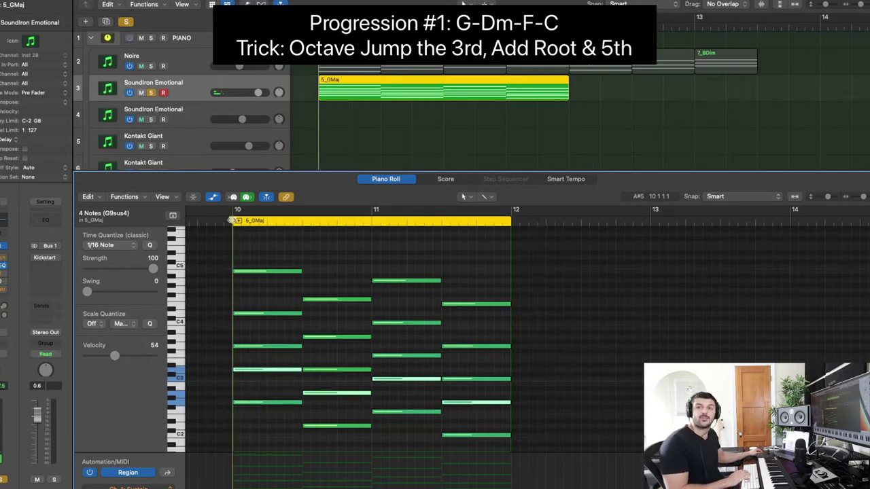
{"action": "key", "text": "space"}
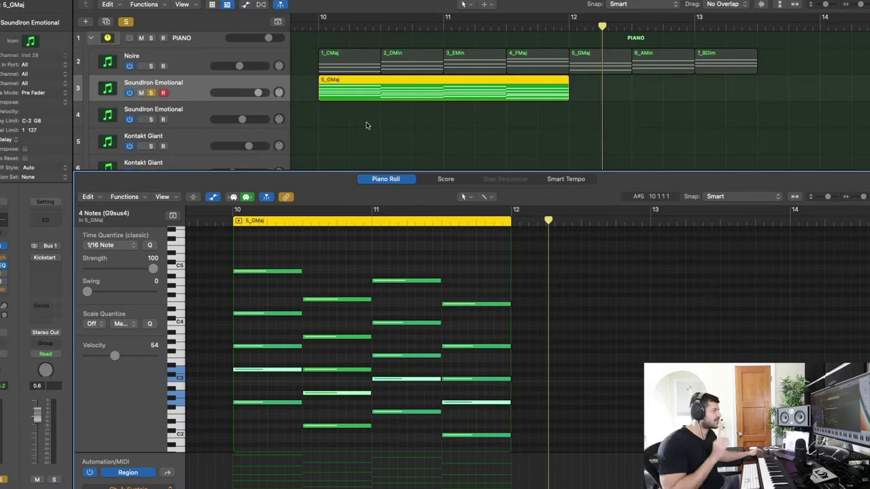
- Delete the joined 5_GMaj progression region from the SoundIron Emotional track 3
{"action": "left_click_drag", "start_coordinate": [366, 119], "coordinate": [442, 89]}
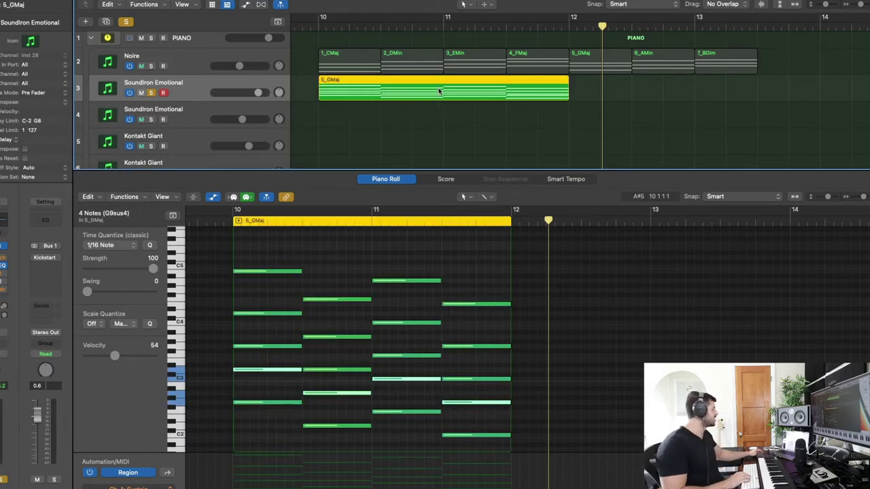
{"action": "key", "text": "Delete"}
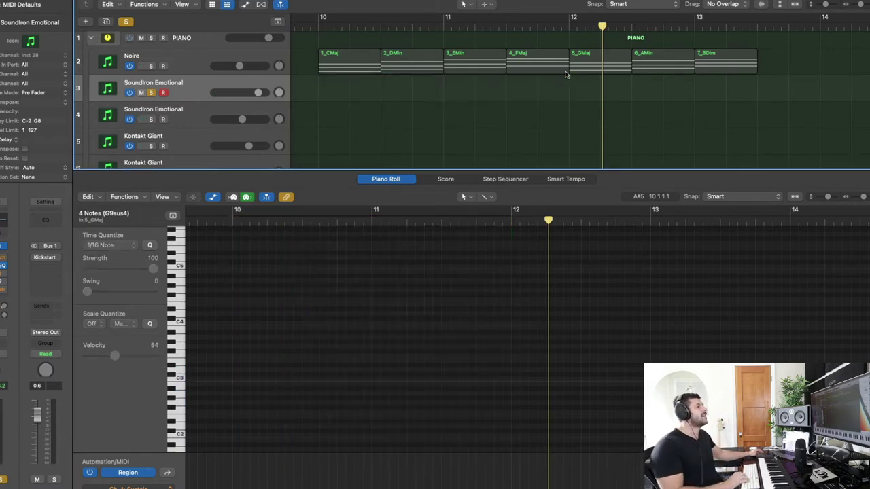
- Copy the 6_AMin, 4_FMaj, 1_CMaj and 5_GMaj regions in that order onto track 3 from bar 10 and join them into one region
{"action": "left_click", "coordinate": [655, 63]}
{"action": "left_click_drag", "start_coordinate": [657, 63], "coordinate": [339, 100]}
{"action": "left_click_drag", "start_coordinate": [509, 58], "coordinate": [384, 81]}
{"action": "left_click_drag", "start_coordinate": [335, 57], "coordinate": [462, 81]}
{"action": "left_click_drag", "start_coordinate": [602, 60], "coordinate": [539, 82]}
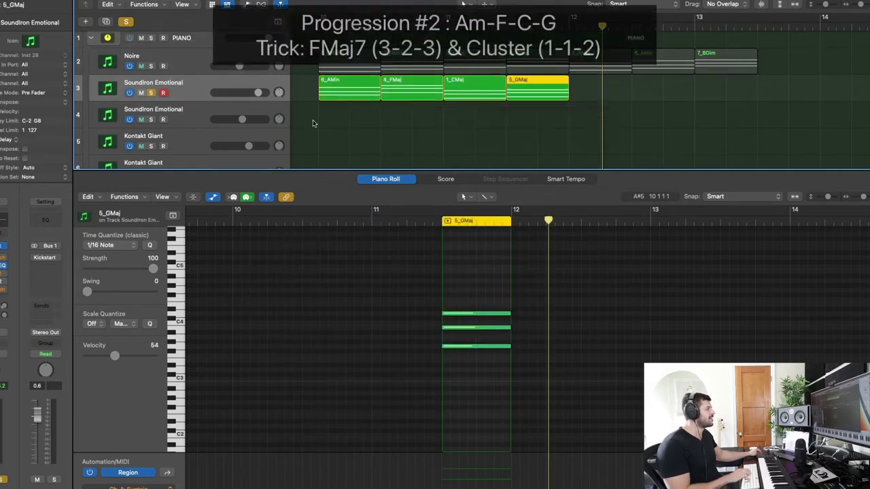
{"action": "left_click_drag", "start_coordinate": [312, 122], "coordinate": [574, 85]}
{"action": "key", "text": "super+j"}
- Raise the 3rd of each chord in the 6_AMin region by one octave and deselect the notes
{"action": "left_click", "coordinate": [264, 336]}
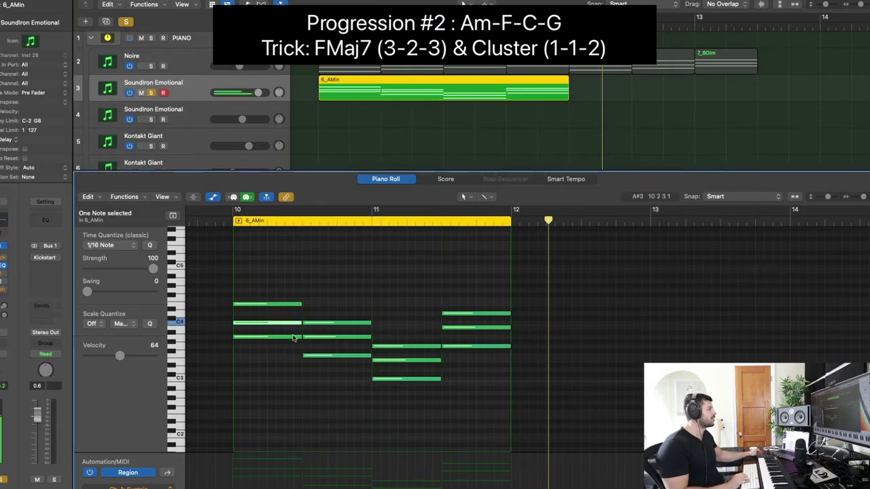
{"action": "left_click", "coordinate": [324, 336], "text": "shift"}
{"action": "left_click", "coordinate": [475, 326], "text": "shift"}
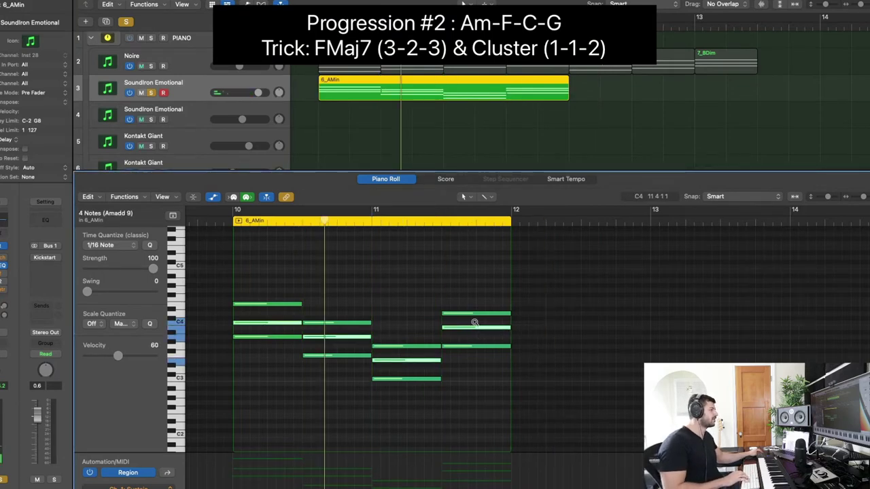
{"action": "left_click", "coordinate": [277, 315]}
{"action": "scroll", "coordinate": [280, 314], "scroll_direction": "right", "scroll_amount": 1}
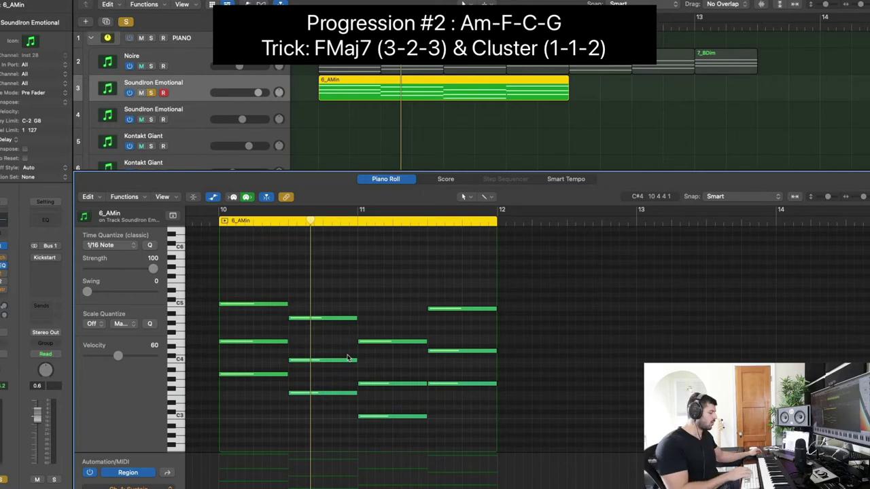
- Open the on-screen keyboard, play the FMaj7 chord F3-A3-C4-E4 on it, and close the keyboard
{"action": "key", "text": "super+k"}
{"action": "left_click", "coordinate": [87, 172]}
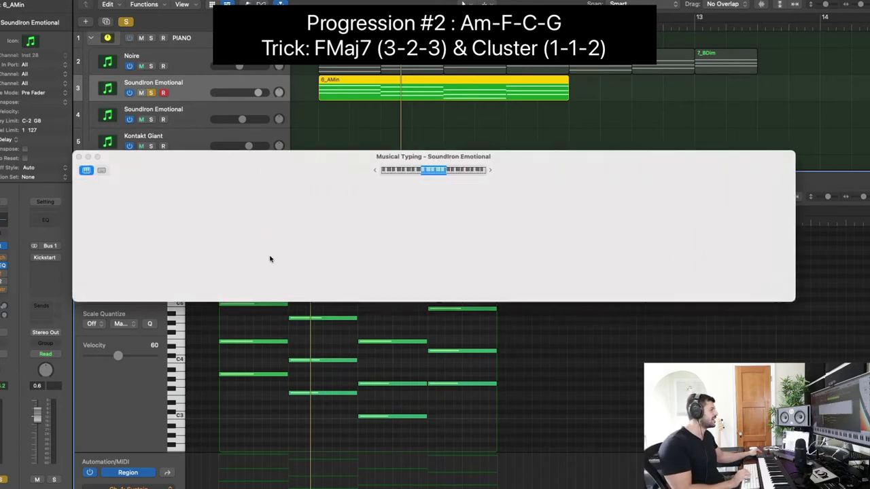
{"action": "left_click", "coordinate": [341, 284]}
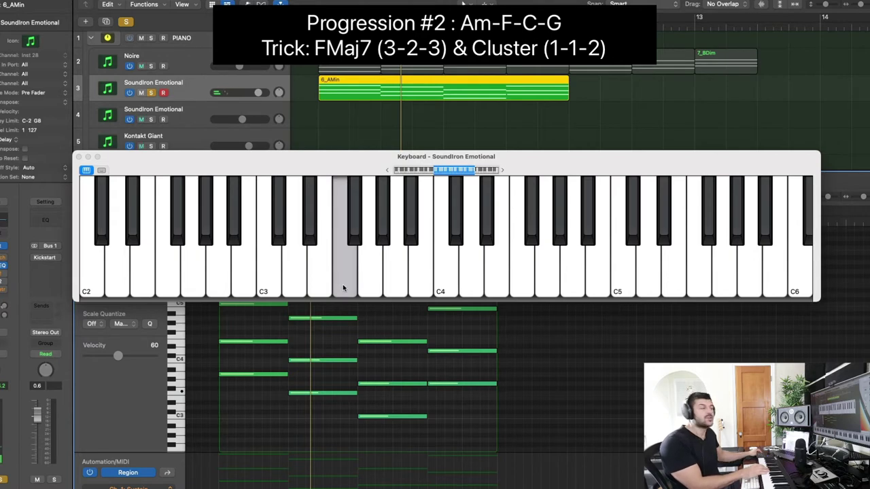
{"action": "left_click", "coordinate": [391, 270]}
{"action": "left_click", "coordinate": [442, 273]}
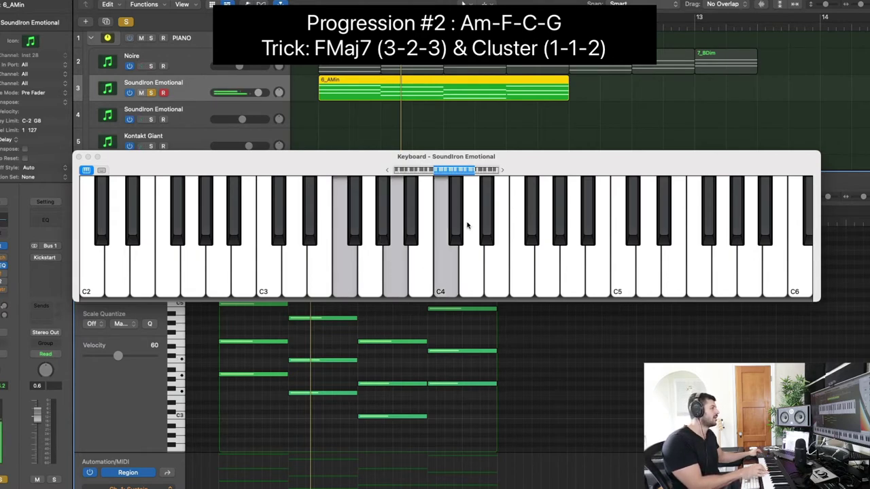
{"action": "left_click", "coordinate": [496, 256]}
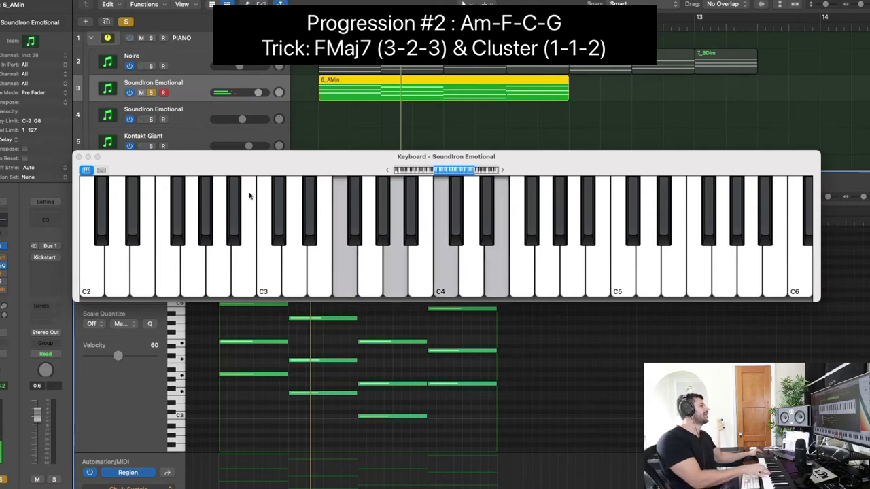
{"action": "left_click", "coordinate": [78, 157]}
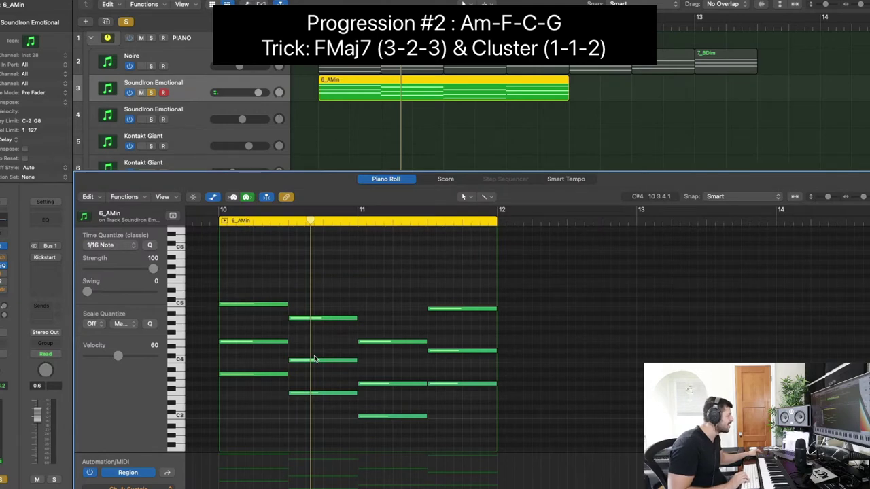
- Add an E4 to the F major chord by duplicating its C4 upward, and play back the progression
{"action": "left_click_drag", "start_coordinate": [316, 361], "coordinate": [321, 350]}
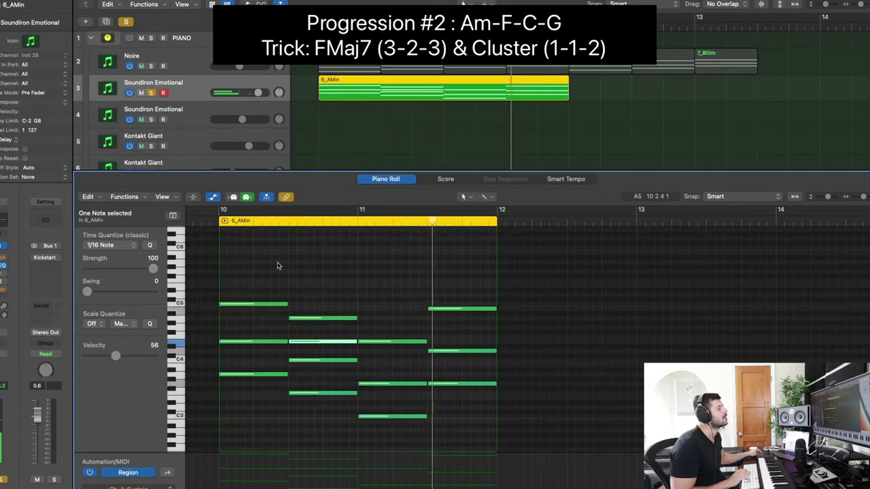
{"action": "key", "text": "space"}
{"action": "left_click", "coordinate": [327, 277]}
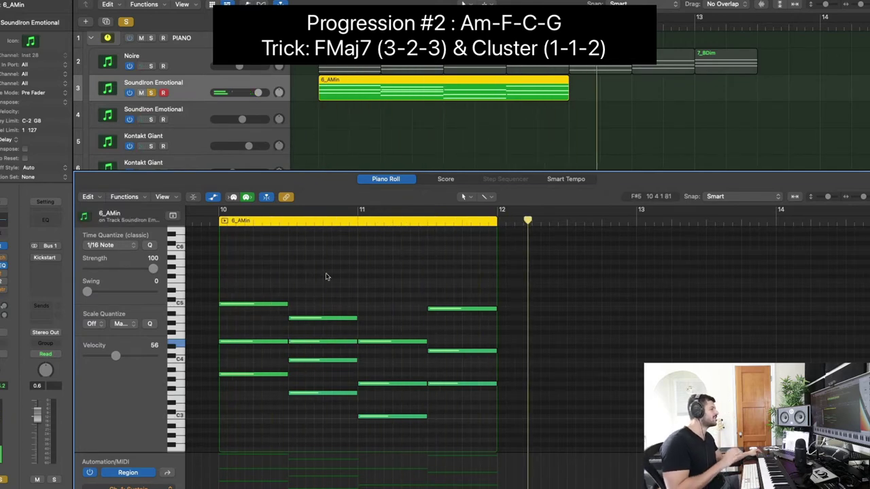
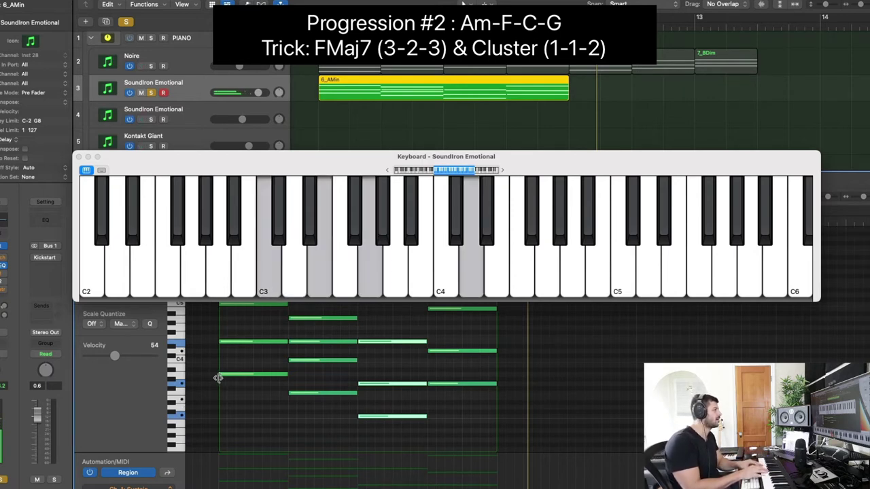
- Close the on-screen keyboard, then add a D5 to the C major chord by duplicating its E4 upward, and play back the progression
{"action": "left_click", "coordinate": [79, 156]}
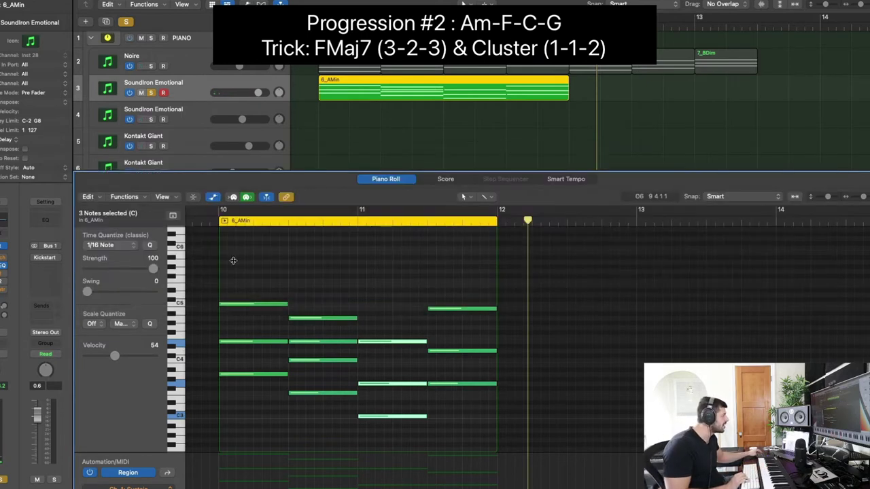
{"action": "left_click", "coordinate": [381, 341]}
{"action": "left_click_drag", "start_coordinate": [382, 343], "coordinate": [382, 296]}
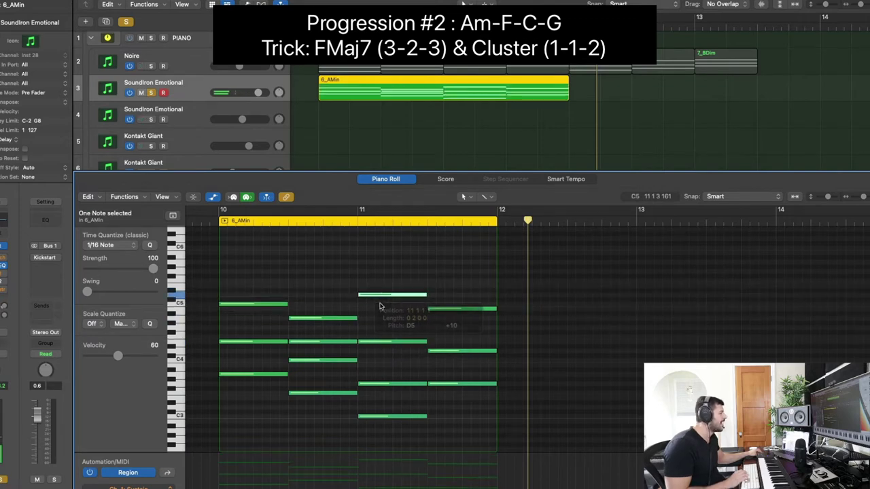
{"action": "left_click", "coordinate": [216, 221]}
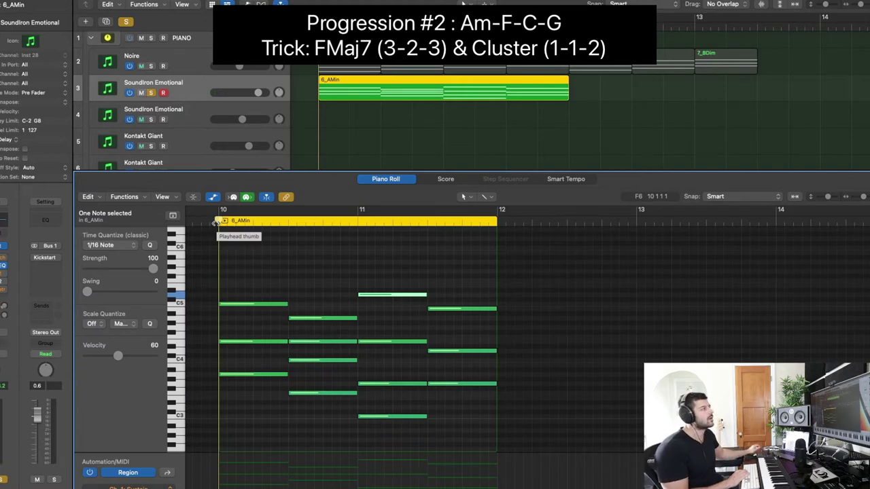
{"action": "key", "text": "space"}
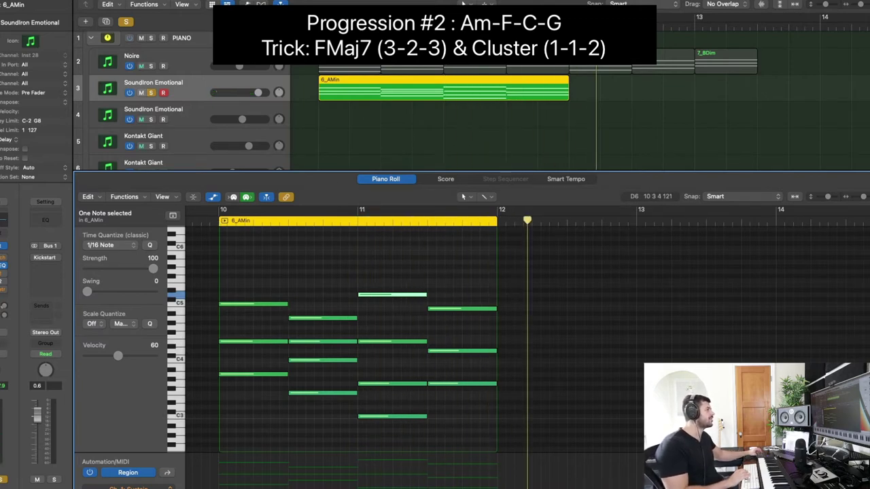
- Duplicate the lowest root note of all four chords one octave down and play back the progression
{"action": "scroll", "coordinate": [340, 319], "scroll_direction": "down", "scroll_amount": 3}
{"action": "left_click", "coordinate": [253, 327]}
{"action": "left_click", "coordinate": [308, 345]}
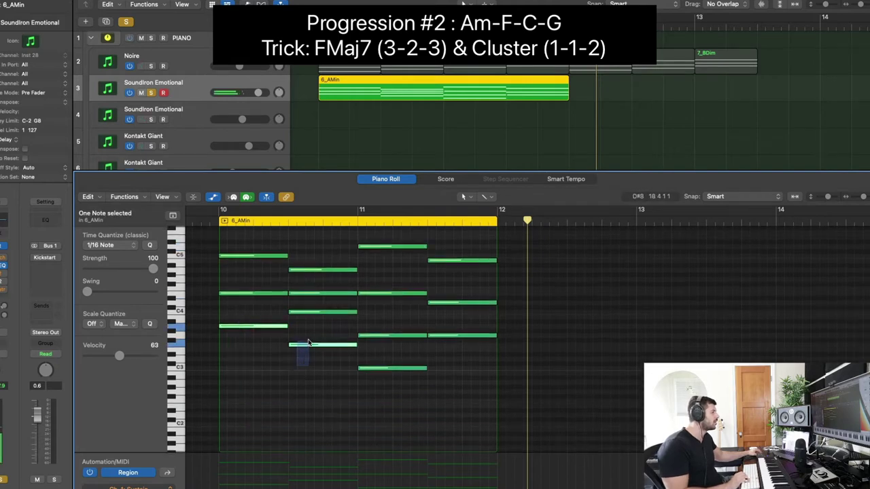
{"action": "left_click", "coordinate": [384, 367], "text": "shift"}
{"action": "left_click", "coordinate": [452, 335], "text": "shift"}
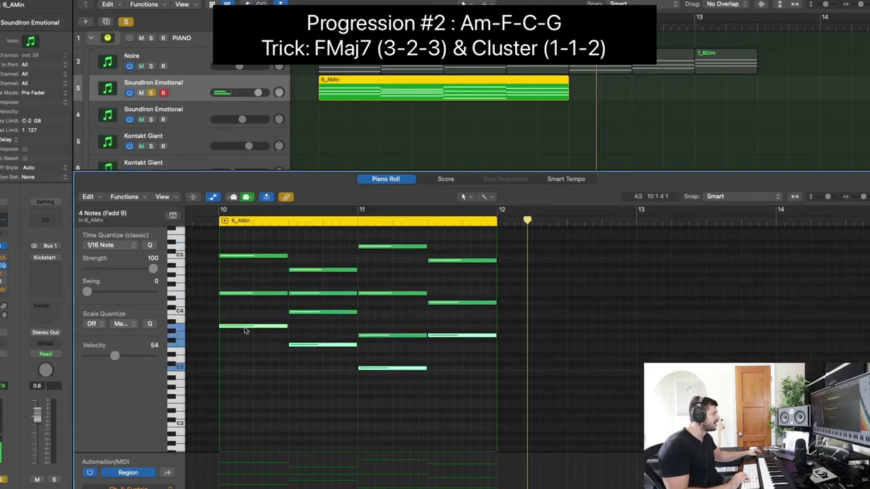
{"action": "left_click_drag", "start_coordinate": [245, 329], "coordinate": [245, 384]}
{"action": "key", "text": "space"}
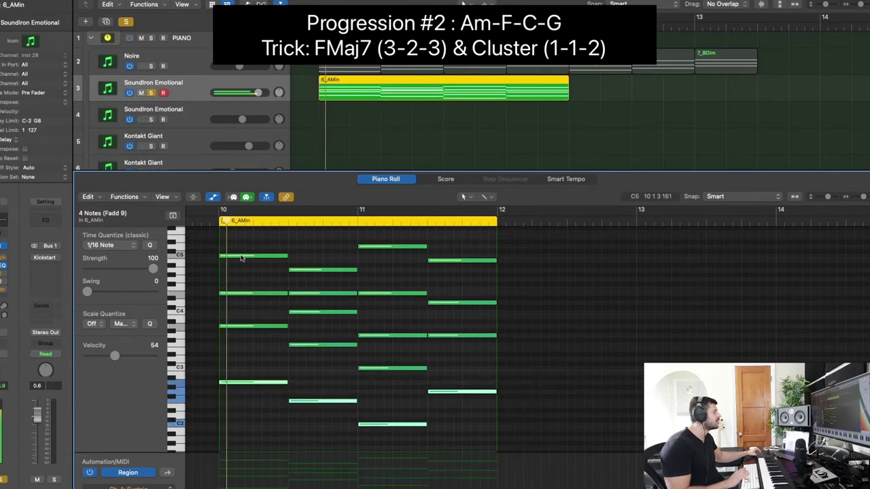
{"action": "scroll", "coordinate": [244, 257], "scroll_direction": "up", "scroll_amount": 2}
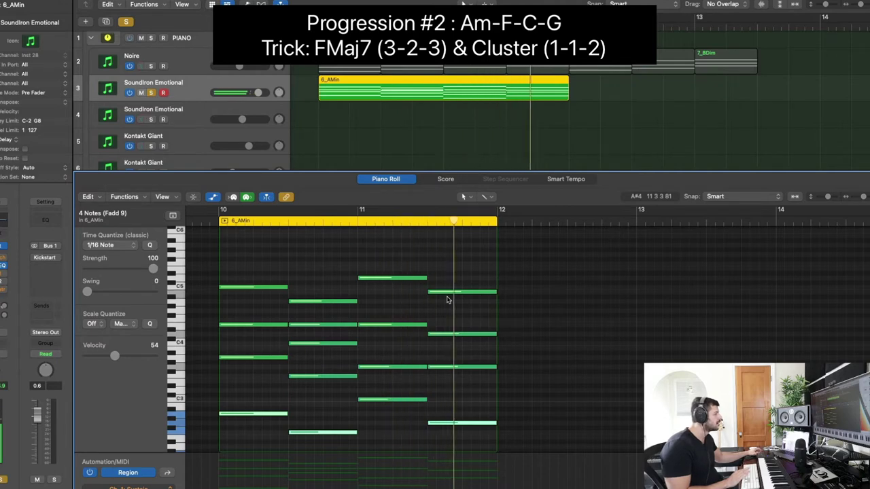
{"action": "key", "text": "space"}
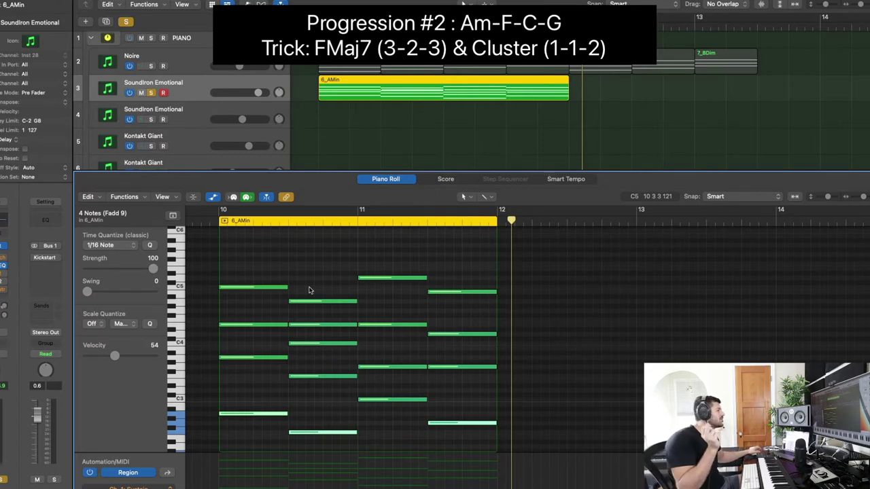
- Duplicate the A minor chord's C5 over each following chord that lacks it, and play back the progression
{"action": "left_click", "coordinate": [247, 288]}
{"action": "left_click_drag", "start_coordinate": [246, 288], "coordinate": [460, 291]}
{"action": "left_click", "coordinate": [219, 219]}
{"action": "key", "text": "space"}
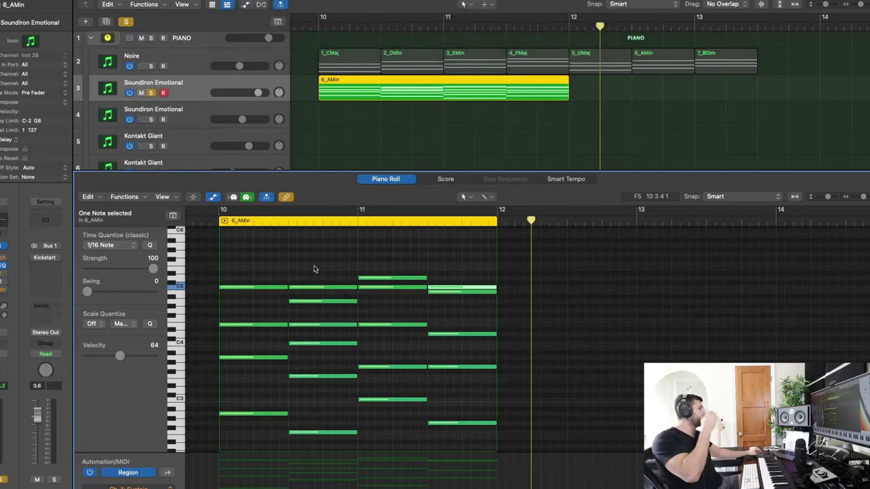
- Replace track 3's progression with joined copies of 4_FMaj, 3_EMin, 6_AMin and 1_CMaj in that order from bar 10, and play it back
{"action": "left_click_drag", "start_coordinate": [344, 128], "coordinate": [524, 97]}
{"action": "key", "text": "Delete"}
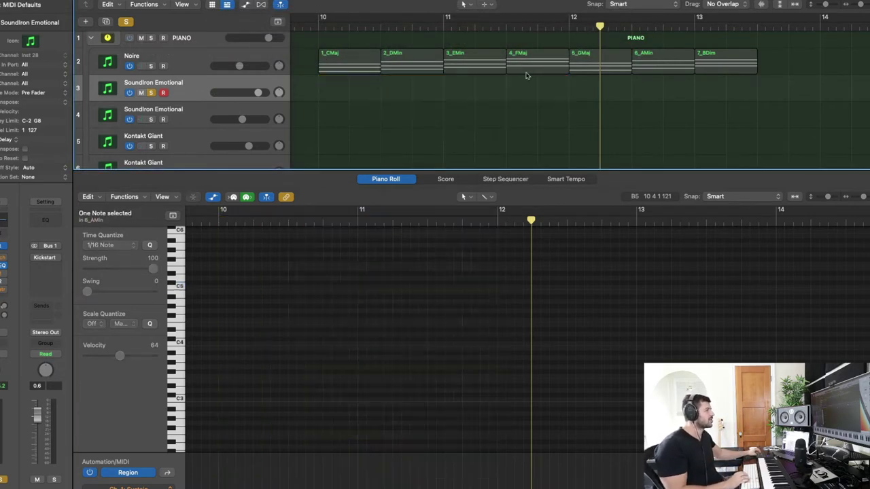
{"action": "left_click", "coordinate": [529, 67]}
{"action": "left_click_drag", "start_coordinate": [529, 64], "coordinate": [342, 91]}
{"action": "left_click_drag", "start_coordinate": [467, 61], "coordinate": [404, 93]}
{"action": "left_click_drag", "start_coordinate": [665, 66], "coordinate": [477, 96]}
{"action": "left_click_drag", "start_coordinate": [331, 61], "coordinate": [518, 91]}
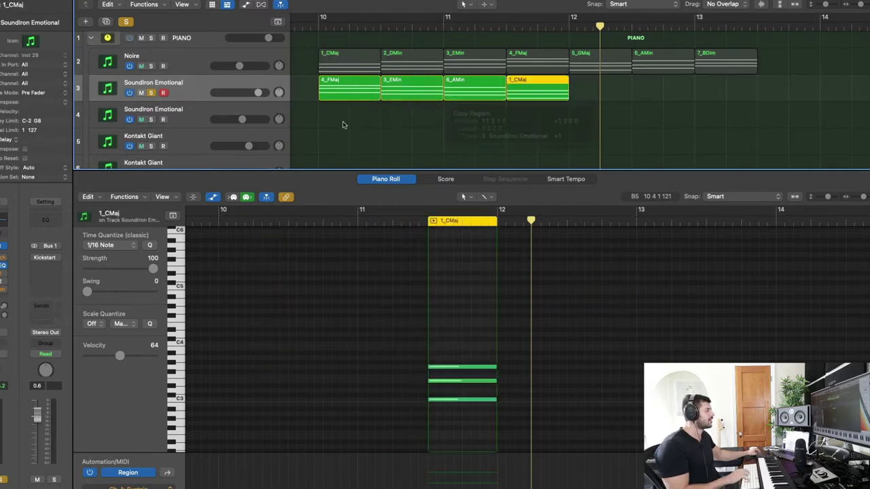
{"action": "left_click_drag", "start_coordinate": [344, 125], "coordinate": [552, 97]}
{"action": "key", "text": "super+j"}
{"action": "left_click", "coordinate": [219, 221]}
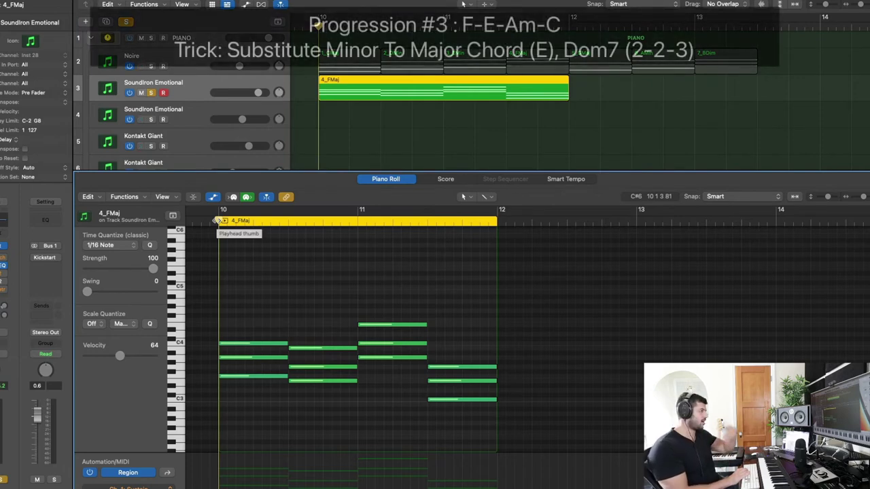
{"action": "key", "text": "space"}
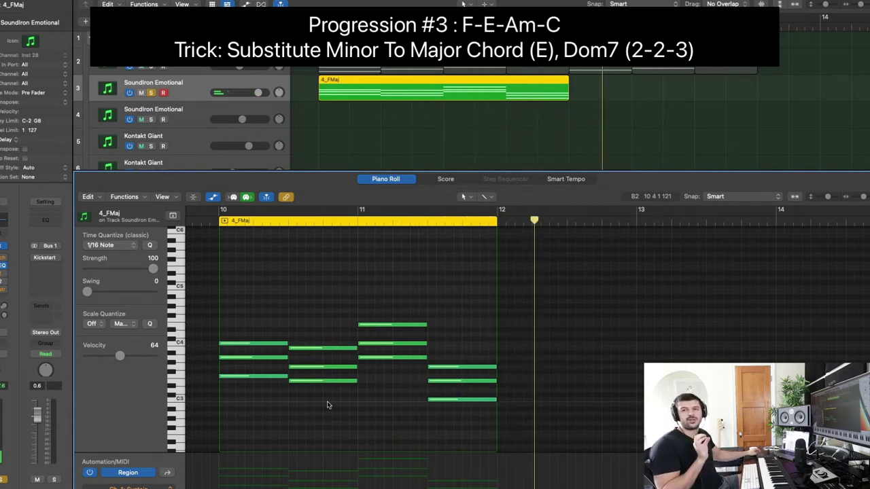
- Turn the E minor chord into E major by raising its G3 to G#3, and play back the progression
{"action": "left_click", "coordinate": [312, 369]}
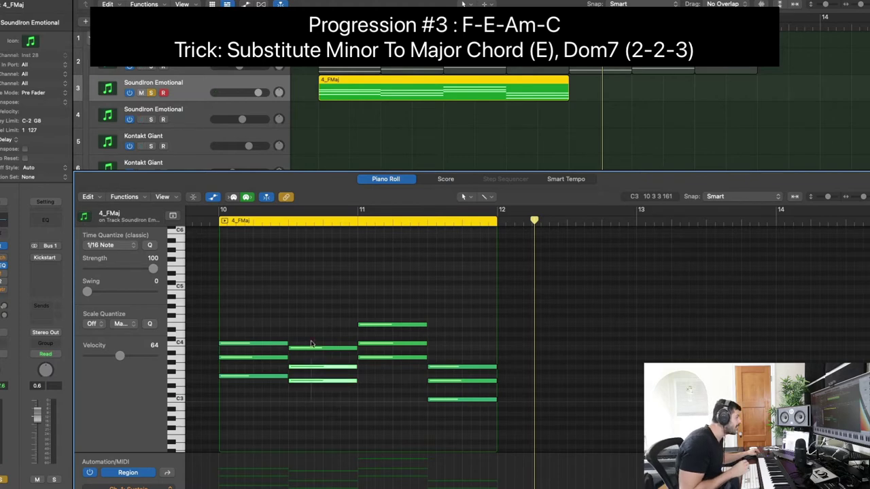
{"action": "left_click", "coordinate": [306, 362]}
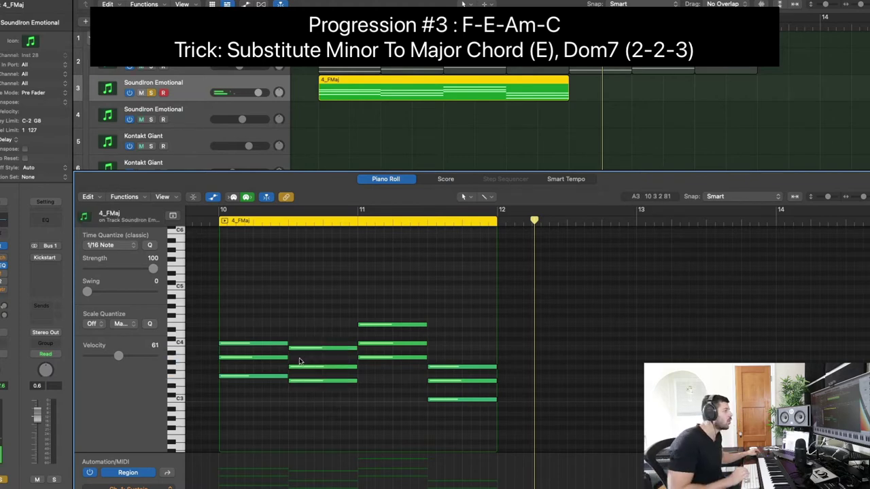
{"action": "left_click_drag", "start_coordinate": [301, 371], "coordinate": [301, 362]}
{"action": "key", "text": "space"}
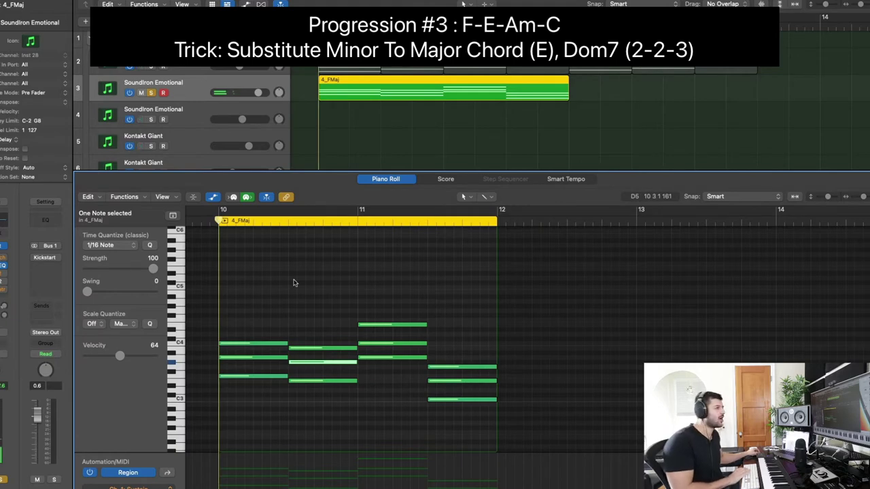
{"action": "key", "text": "space"}
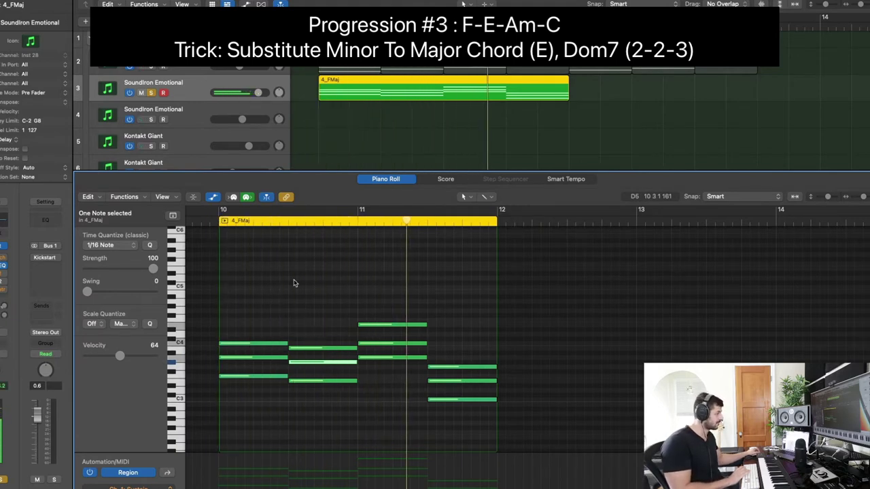
- Raise the 3rd of the final C major chord one octave to E4 and deselect the note
{"action": "left_click", "coordinate": [436, 381]}
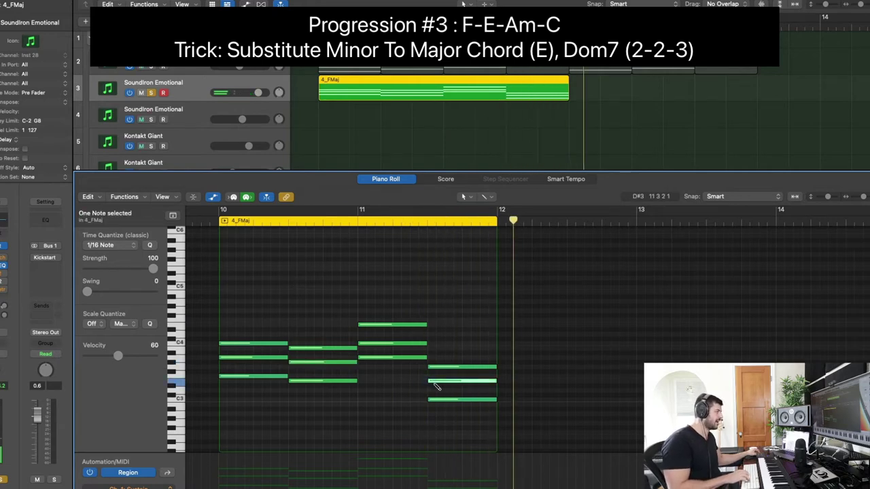
{"action": "left_click_drag", "start_coordinate": [435, 384], "coordinate": [438, 328]}
{"action": "left_click", "coordinate": [442, 358]}
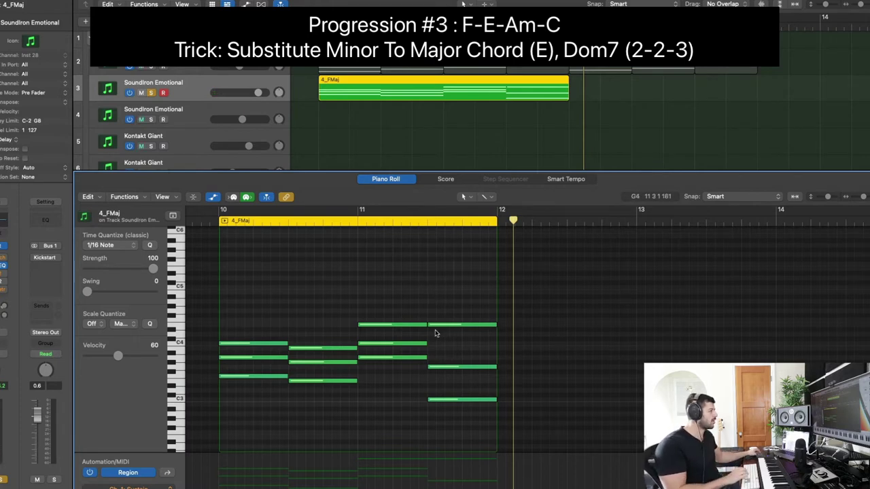
- Open the on-screen keyboard in piano layout, play the C major triad C3-E3-G3 on it, and close the keyboard
{"action": "key", "text": "super+k"}
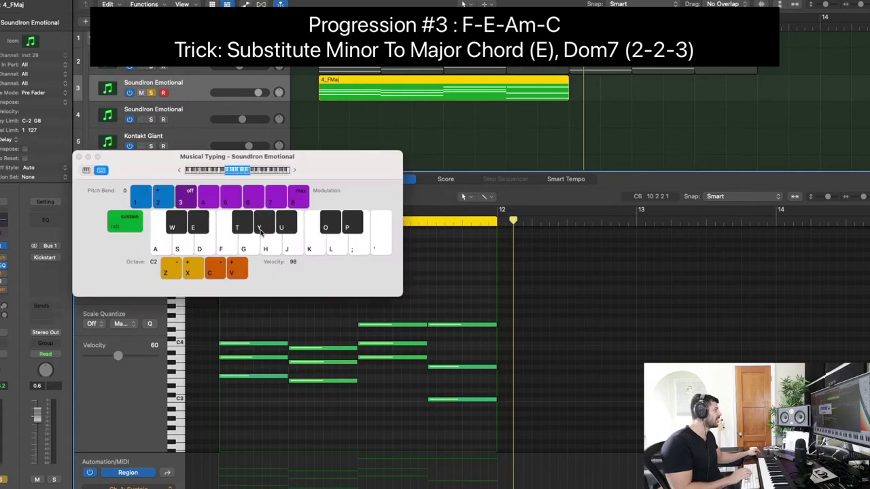
{"action": "left_click", "coordinate": [86, 170]}
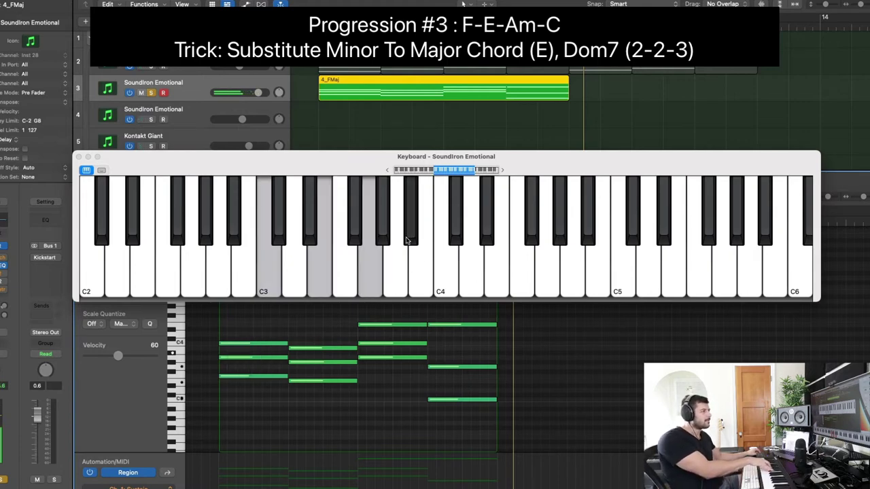
{"action": "left_click", "coordinate": [79, 158]}
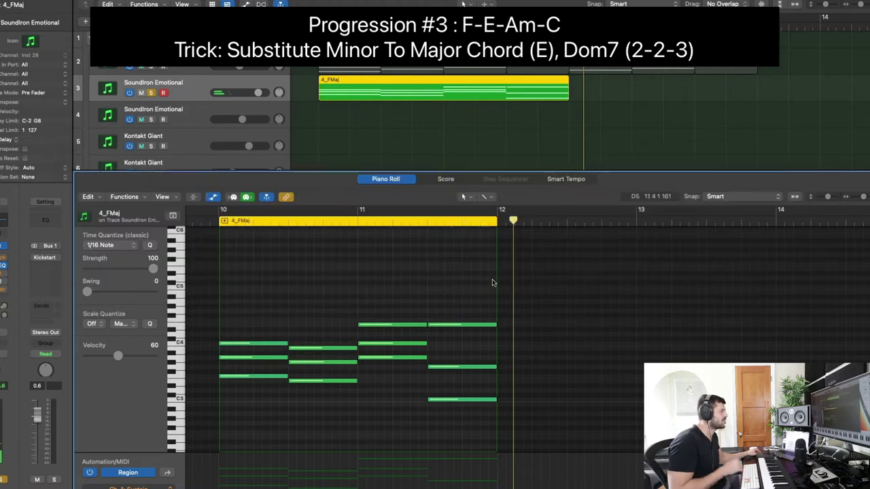
- Add an A#3 to the final C chord by duplicating its G3 three semitones up, and play back the progression
{"action": "left_click", "coordinate": [451, 325]}
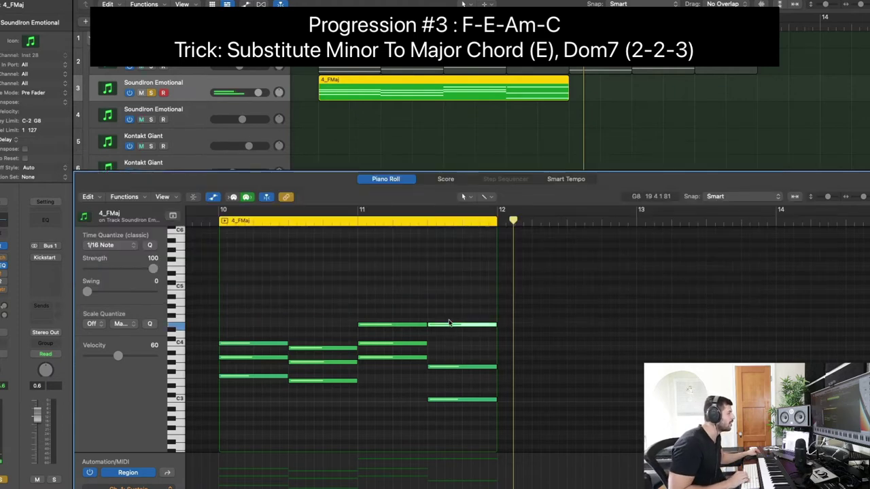
{"action": "left_click", "coordinate": [450, 367]}
{"action": "left_click_drag", "start_coordinate": [450, 367], "coordinate": [448, 355]}
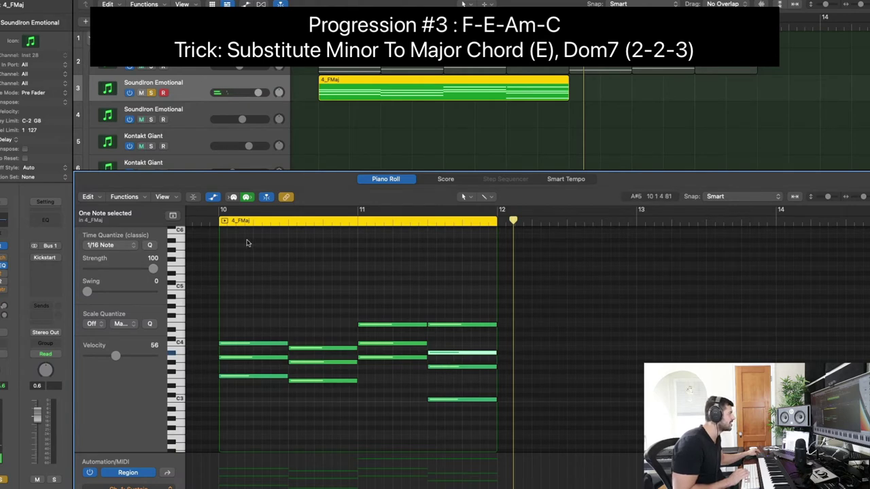
{"action": "key", "text": "space"}
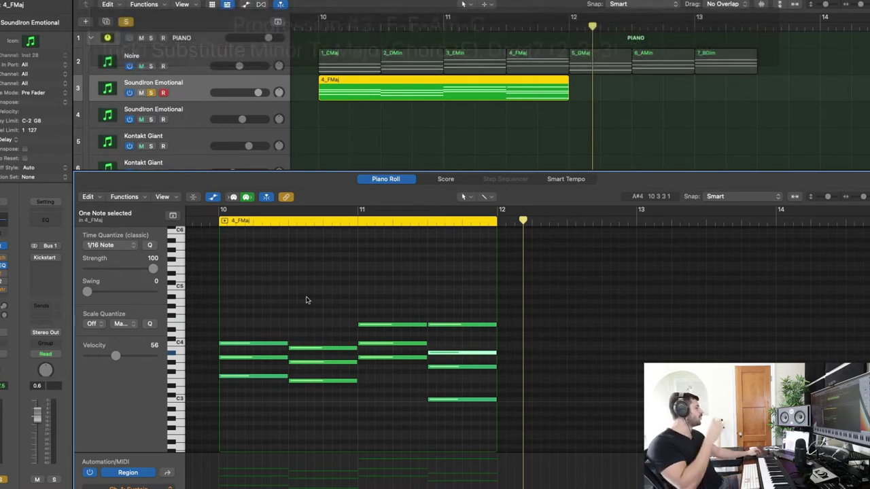
- Replace the 4_FMaj region on track 3 with joined copies of 6_AMin, 2_DMin, 4_FMaj and 3_EMin in that order from bar 10
{"action": "left_click", "coordinate": [373, 113]}
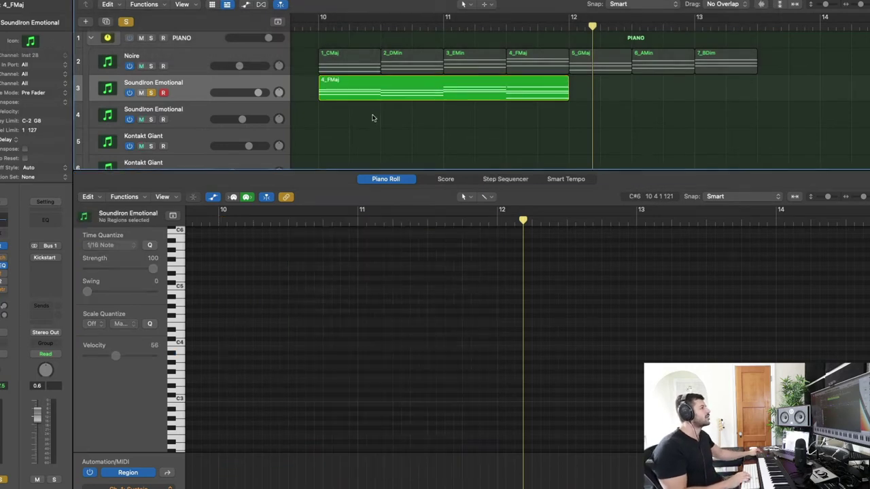
{"action": "left_click", "coordinate": [378, 95]}
{"action": "key", "text": "Delete"}
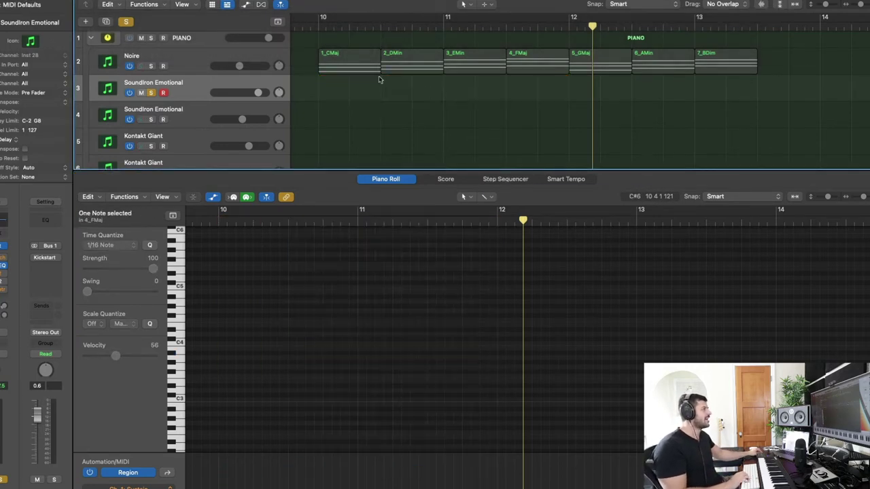
{"action": "left_click_drag", "start_coordinate": [647, 60], "coordinate": [341, 95]}
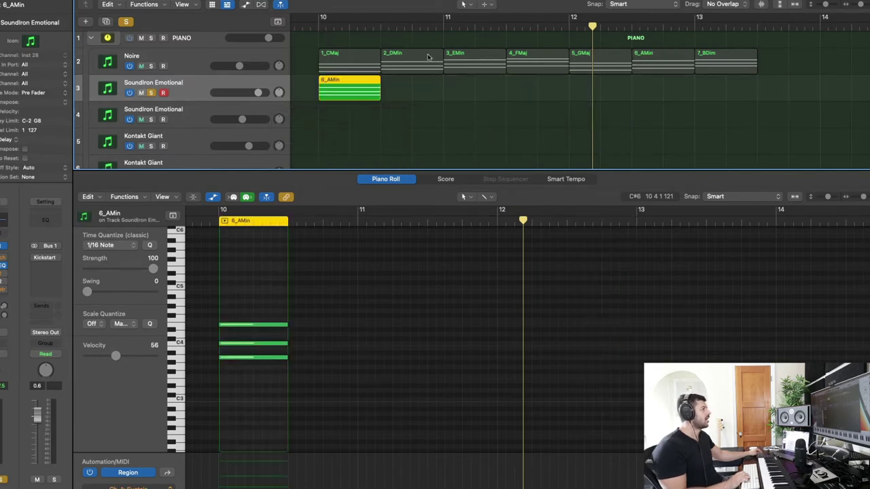
{"action": "left_click_drag", "start_coordinate": [417, 62], "coordinate": [418, 88]}
{"action": "left_click_drag", "start_coordinate": [537, 61], "coordinate": [469, 92]}
{"action": "left_click_drag", "start_coordinate": [475, 61], "coordinate": [538, 92]}
{"action": "left_click_drag", "start_coordinate": [322, 123], "coordinate": [532, 98]}
{"action": "key", "text": "super+j"}
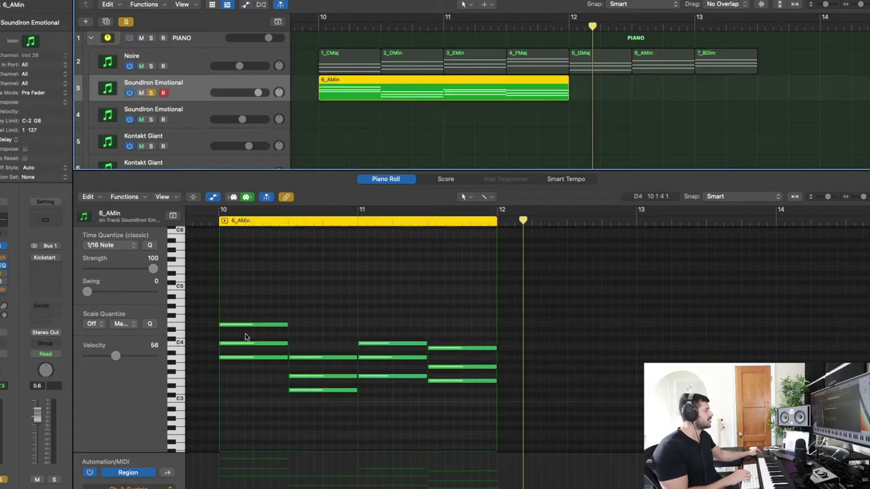
- Raise the 3rd of all four chords in the joined 6_AMin region by one octave, deselect the notes, and play back the progression
{"action": "left_click_drag", "start_coordinate": [282, 348], "coordinate": [340, 398]}
{"action": "left_click_drag", "start_coordinate": [350, 336], "coordinate": [408, 382]}
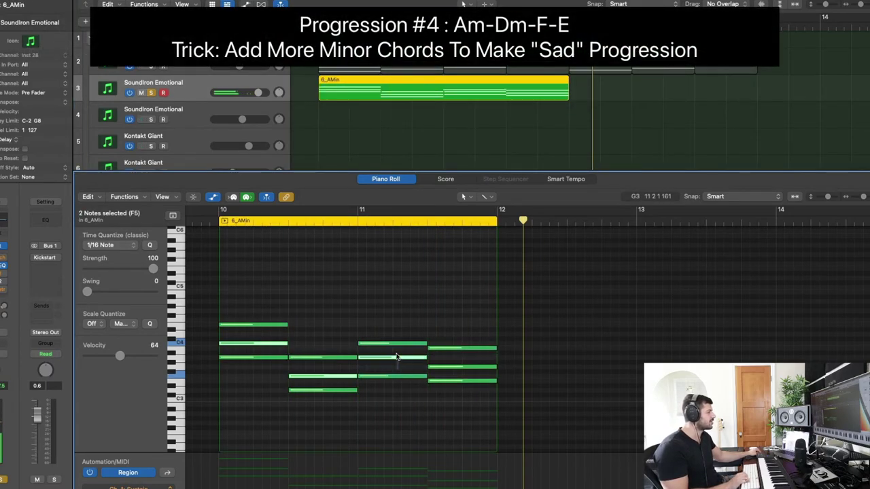
{"action": "left_click", "coordinate": [440, 367], "text": "shift"}
{"action": "key", "text": "alt+shift+Up"}
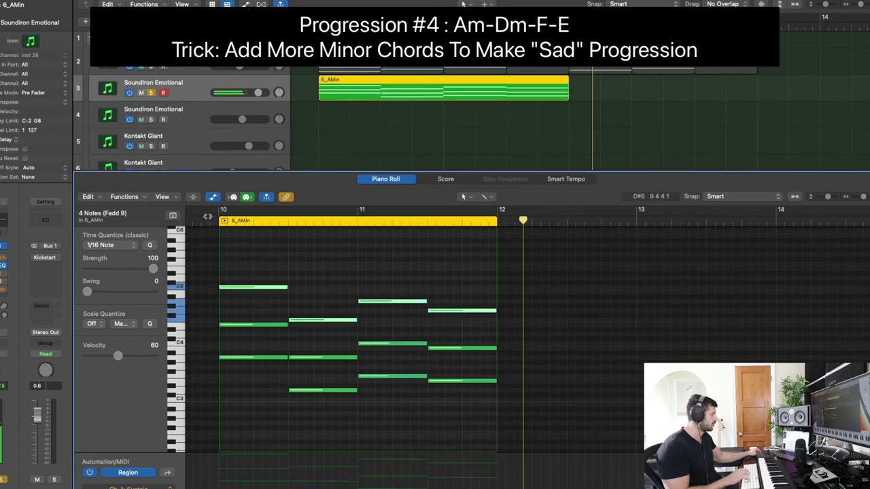
{"action": "key", "text": "space"}
{"action": "left_click", "coordinate": [319, 261]}
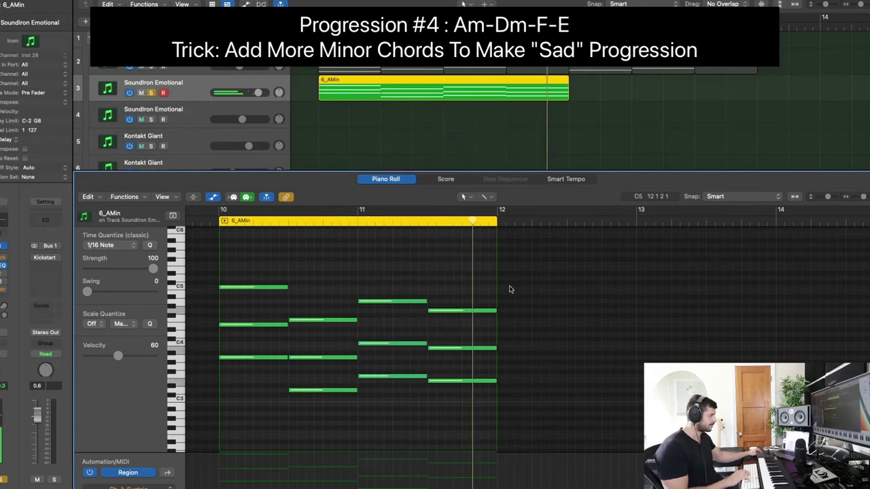
{"action": "key", "text": "space"}
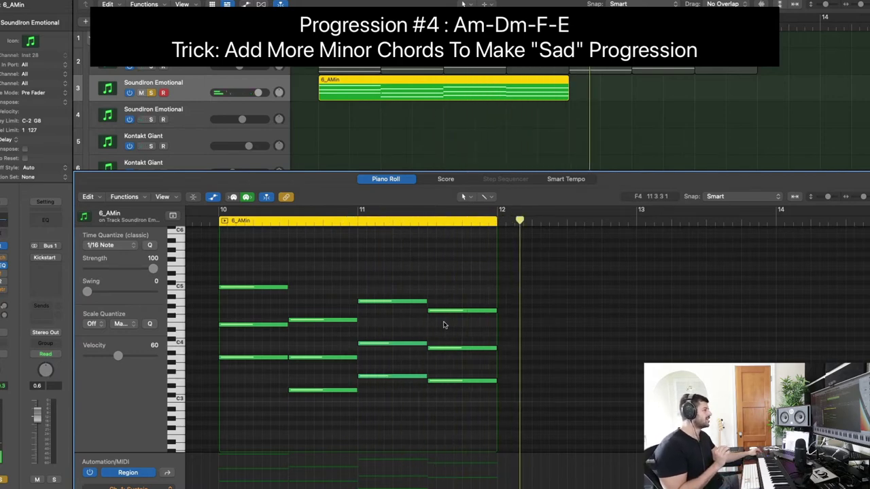
- Change the final E minor chord to E major by raising its G4 to G#4, and play back the progression
{"action": "left_click_drag", "start_coordinate": [443, 314], "coordinate": [442, 311]}
{"action": "left_click", "coordinate": [212, 222]}
{"action": "key", "text": "space"}
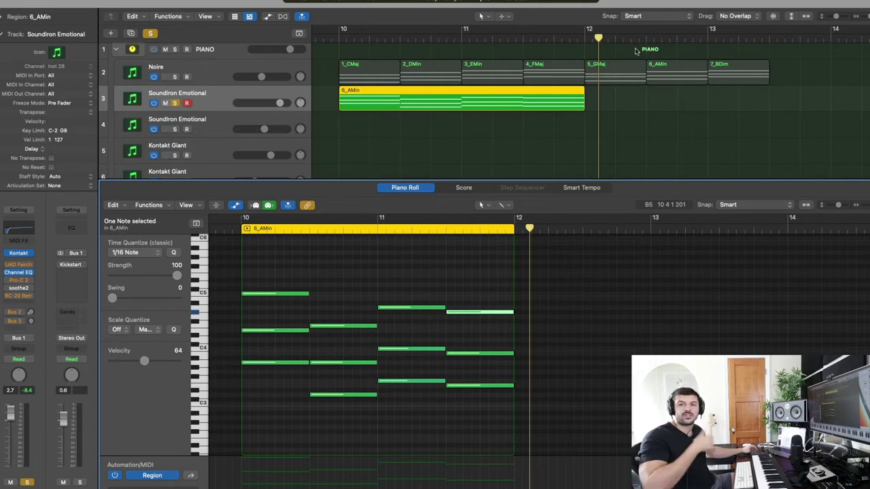
- Delete the joined 6_AMin region from track 3 and try out notes on the on-screen piano keyboard
{"action": "key", "text": "Delete"}
{"action": "key", "text": "super+k"}
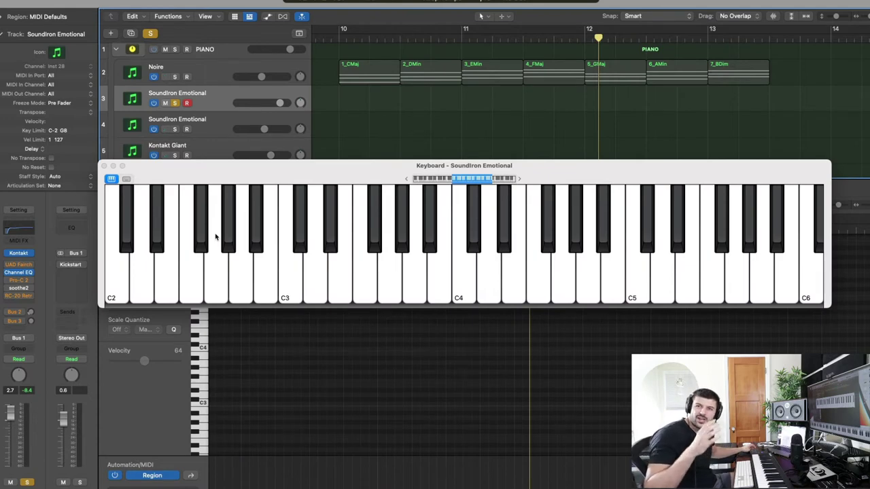
{"action": "left_click", "coordinate": [252, 286]}
{"action": "left_click", "coordinate": [309, 301]}
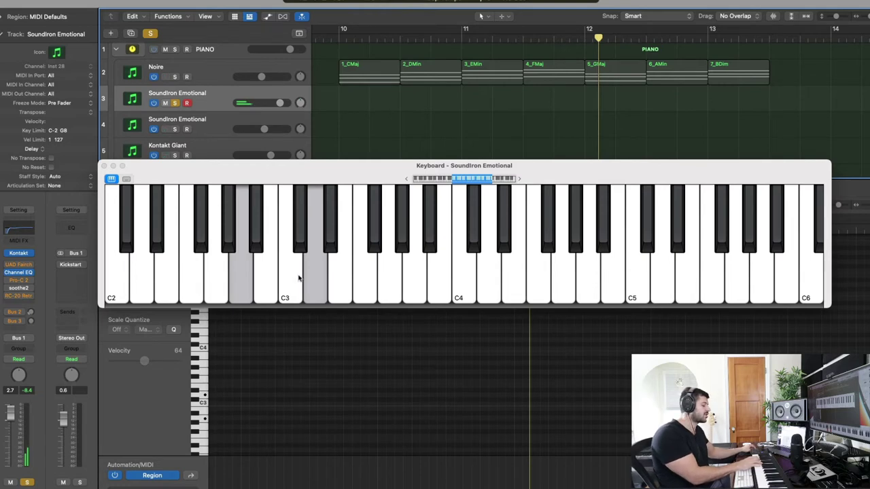
{"action": "left_click", "coordinate": [245, 291]}
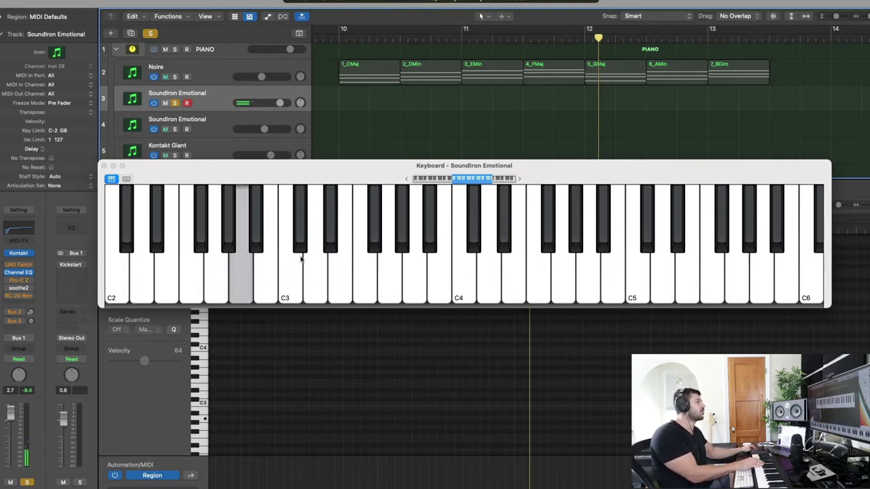
{"action": "left_click", "coordinate": [311, 277]}
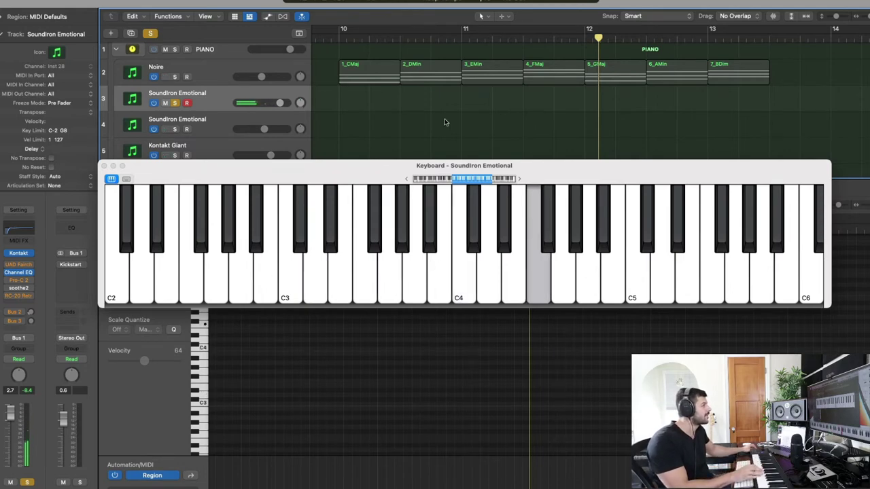
- Copy 6_AMin, 2_DMin, 5_GMaj, 1_CMaj, 4_FMaj, 2_DMin and 3_EMin in that order onto track 3 from bar 10, and join them
{"action": "left_click_drag", "start_coordinate": [687, 72], "coordinate": [376, 92]}
{"action": "left_click_drag", "start_coordinate": [428, 73], "coordinate": [432, 99]}
{"action": "left_click_drag", "start_coordinate": [613, 73], "coordinate": [488, 99]}
{"action": "left_click_drag", "start_coordinate": [377, 73], "coordinate": [603, 103]}
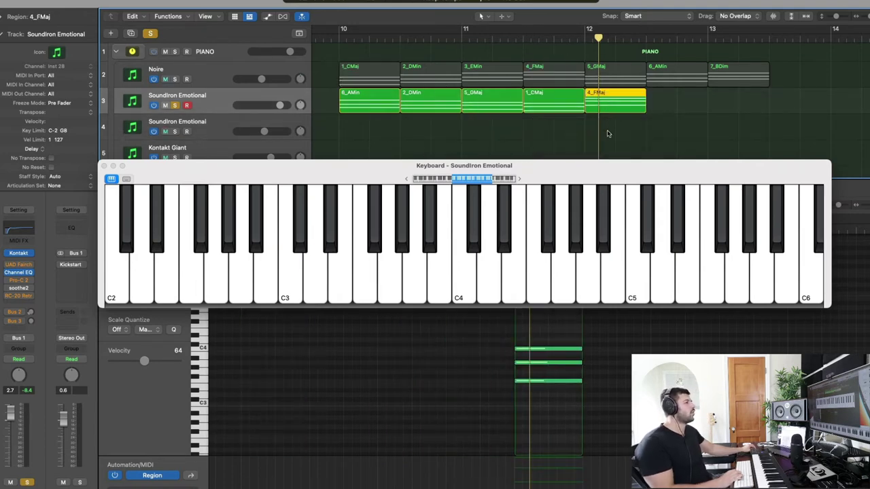
{"action": "left_click_drag", "start_coordinate": [443, 67], "coordinate": [679, 104]}
{"action": "left_click_drag", "start_coordinate": [493, 71], "coordinate": [744, 102]}
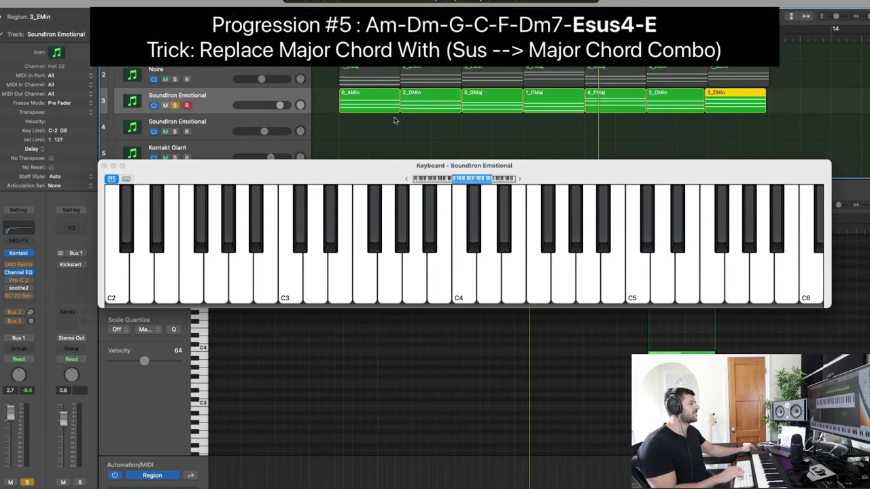
{"action": "key", "text": "super+a"}
{"action": "key", "text": "super+j"}
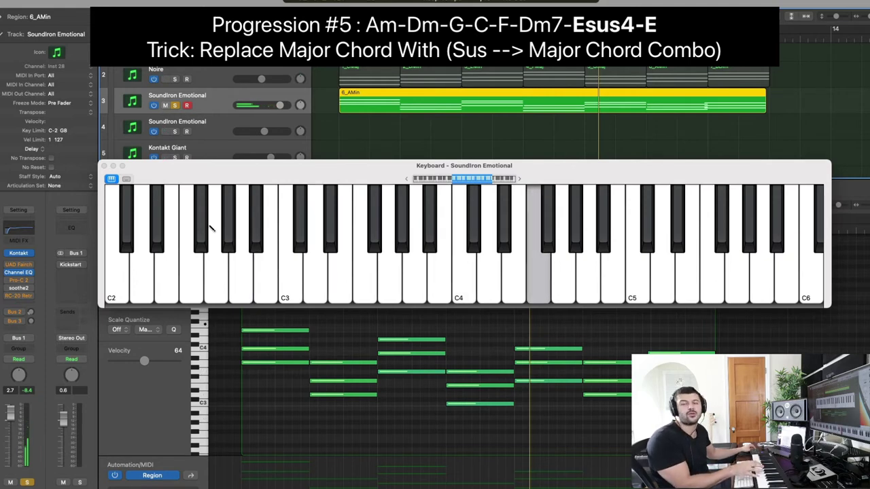
- Close the on-screen keyboard and play back the joined progression
{"action": "left_click", "coordinate": [104, 165]}
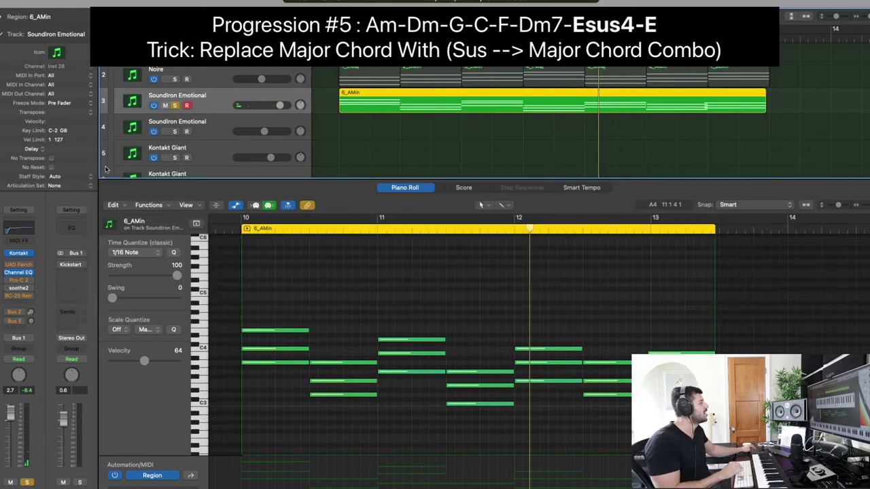
{"action": "key", "text": "Return"}
{"action": "key", "text": "space"}
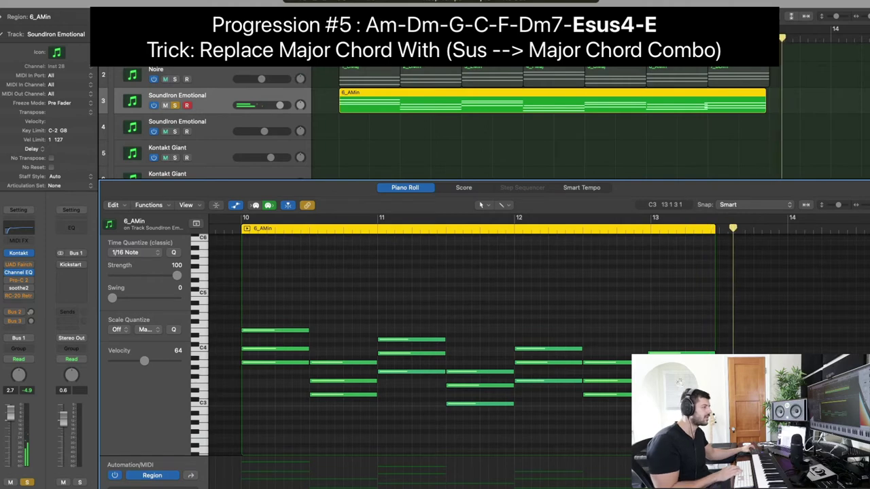
- Align the final E minor chord to bar 13 and trim its start to beat 2
{"action": "left_click_drag", "start_coordinate": [727, 401], "coordinate": [648, 352]}
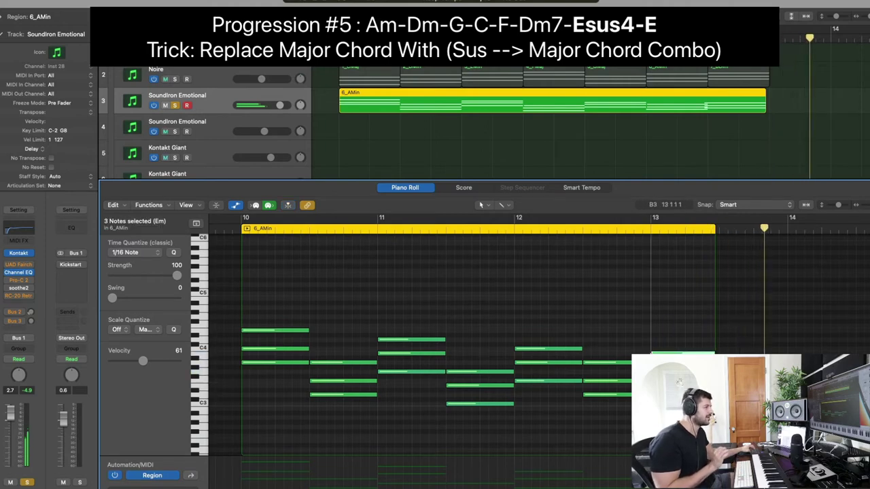
{"action": "left_click", "coordinate": [643, 323]}
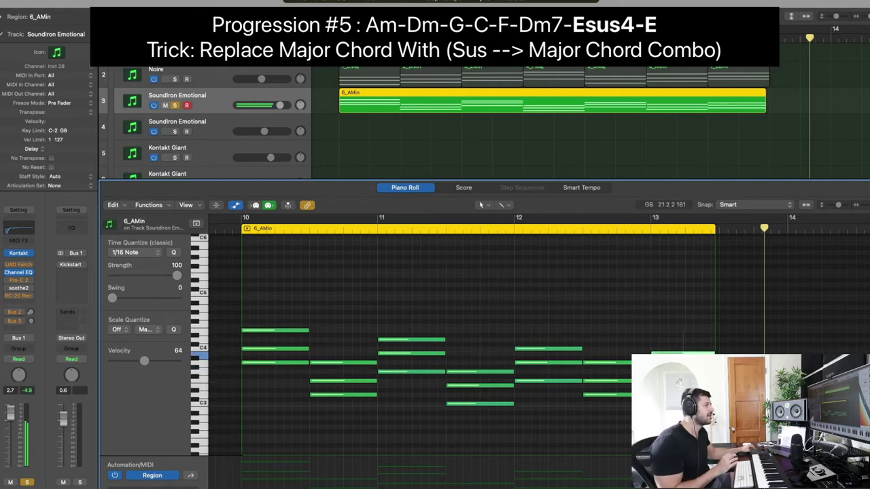
{"action": "left_click_drag", "start_coordinate": [651, 367], "coordinate": [687, 367]}
{"action": "left_click", "coordinate": [699, 292]}
{"action": "left_click", "coordinate": [710, 232]}
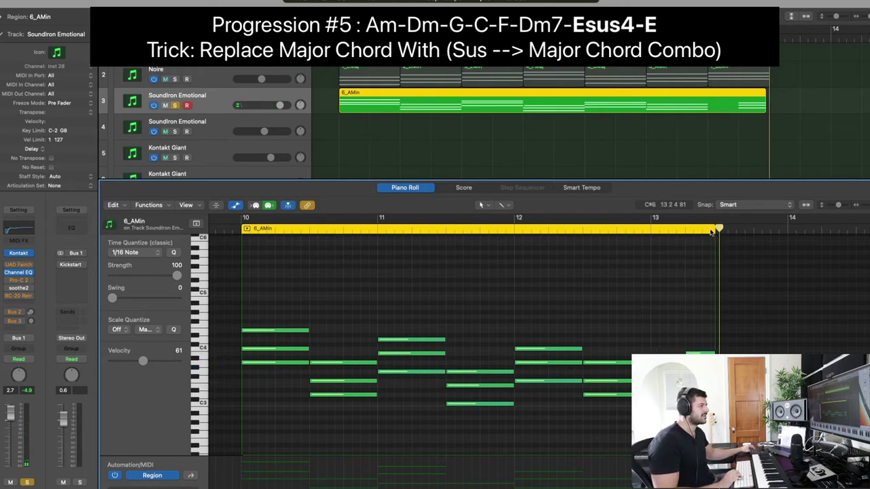
- Extend the 6_AMin region to bar 14 and move the shortened E chord to about beat 3 of bar 13
{"action": "left_click_drag", "start_coordinate": [715, 230], "coordinate": [786, 282]}
{"action": "left_click", "coordinate": [697, 353]}
{"action": "left_click_drag", "start_coordinate": [699, 353], "coordinate": [729, 354]}
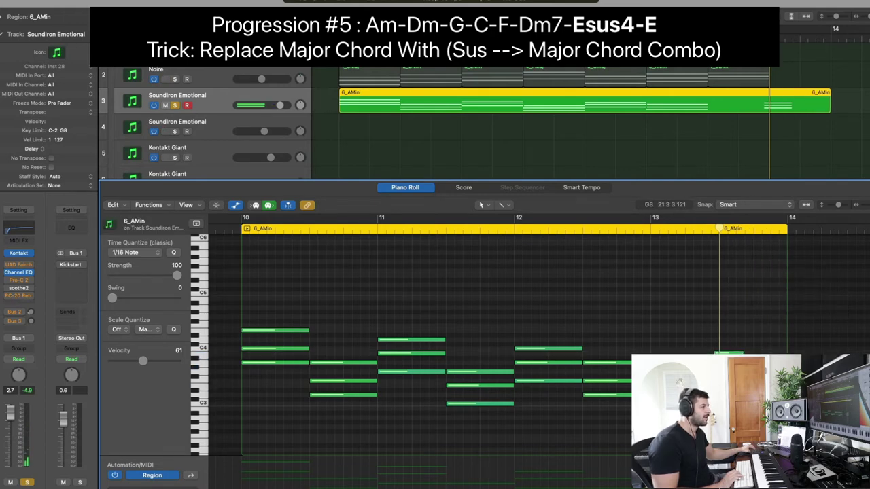
- Duplicate the shortened E chord at bar 13 and lengthen the pair to form Esus4 followed by E major
{"action": "left_click", "coordinate": [731, 388]}
{"action": "left_click_drag", "start_coordinate": [731, 387], "coordinate": [669, 387]}
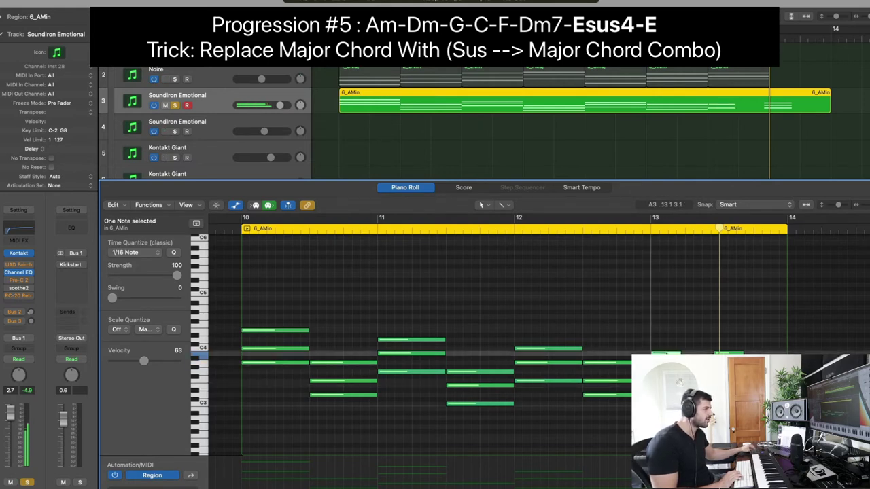
{"action": "left_click_drag", "start_coordinate": [665, 312], "coordinate": [731, 387]}
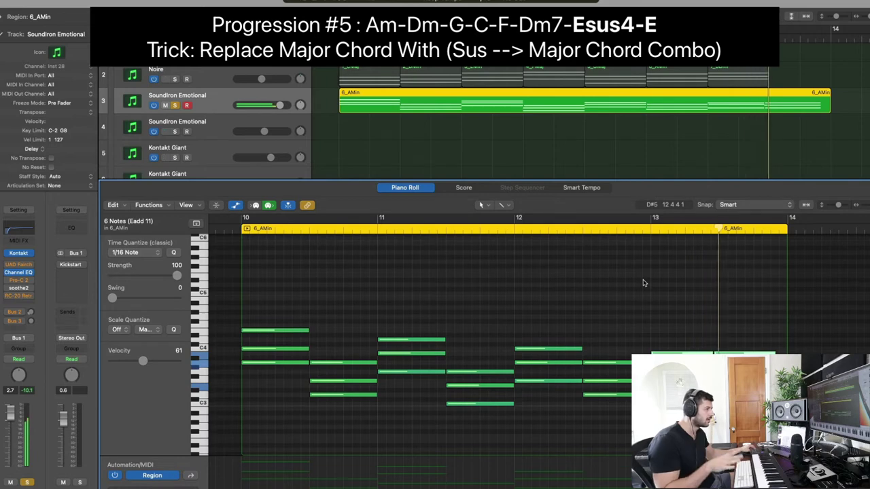
- Fit the E major chord between beat 3 of bar 13 and bar 14, and return the playhead to bar 10
{"action": "left_click", "coordinate": [734, 313]}
{"action": "left_click_drag", "start_coordinate": [742, 316], "coordinate": [741, 396]}
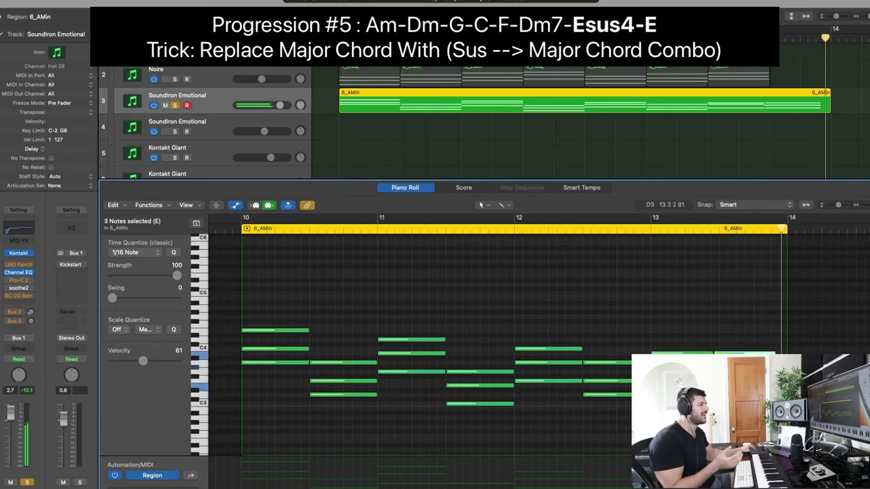
{"action": "left_click_drag", "start_coordinate": [741, 361], "coordinate": [741, 361]}
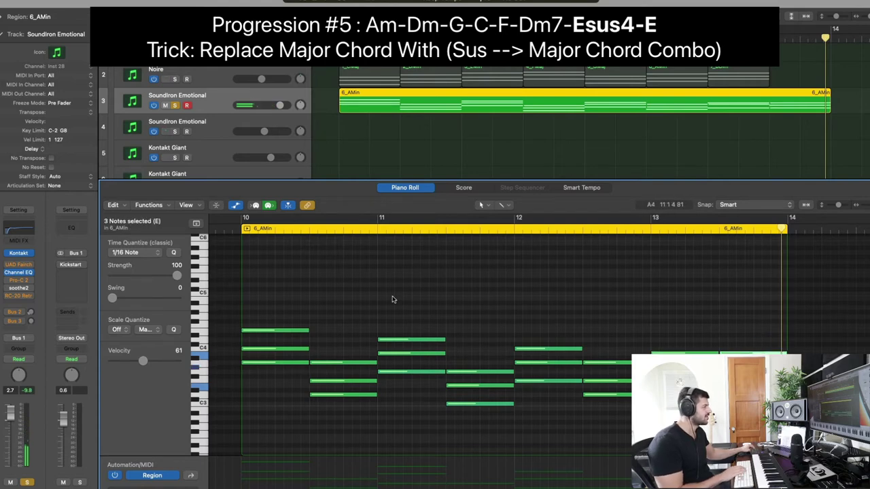
{"action": "left_click", "coordinate": [242, 228]}
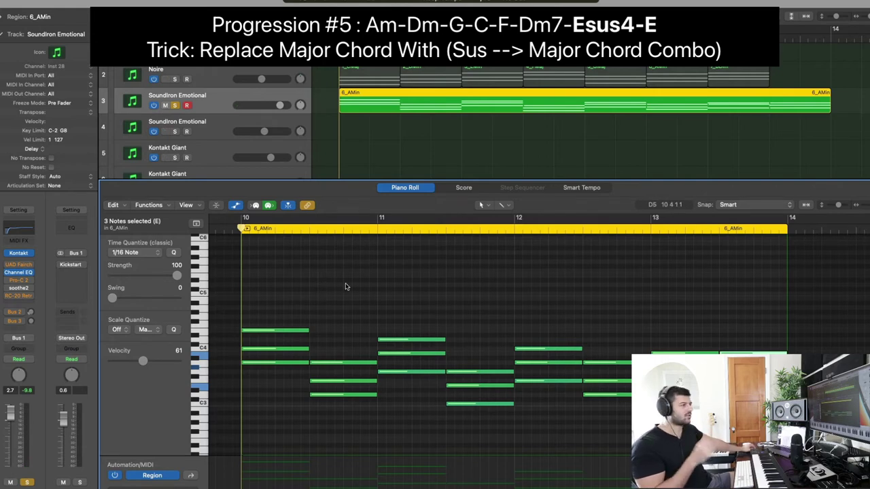
- Select the second D minor chord's notes and examine the chord on the on-screen piano keyboard
{"action": "left_click_drag", "start_coordinate": [610, 428], "coordinate": [617, 337]}
{"action": "key", "text": "super+k"}
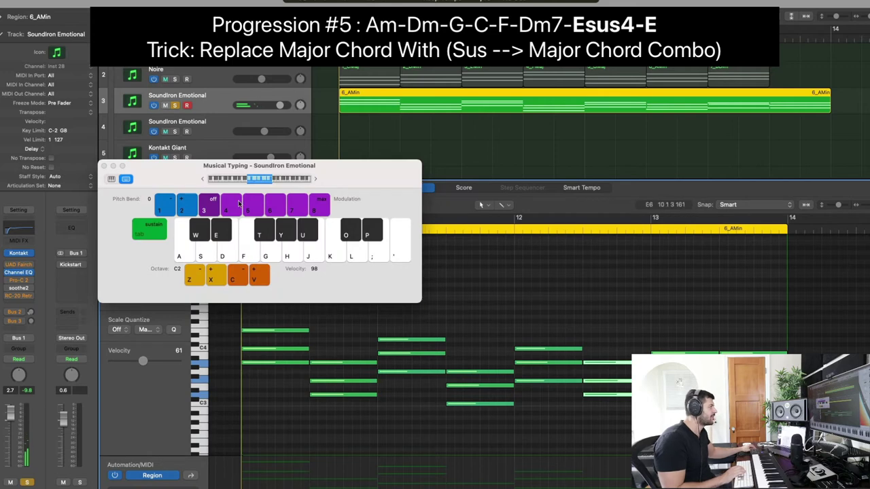
{"action": "left_click", "coordinate": [111, 179]}
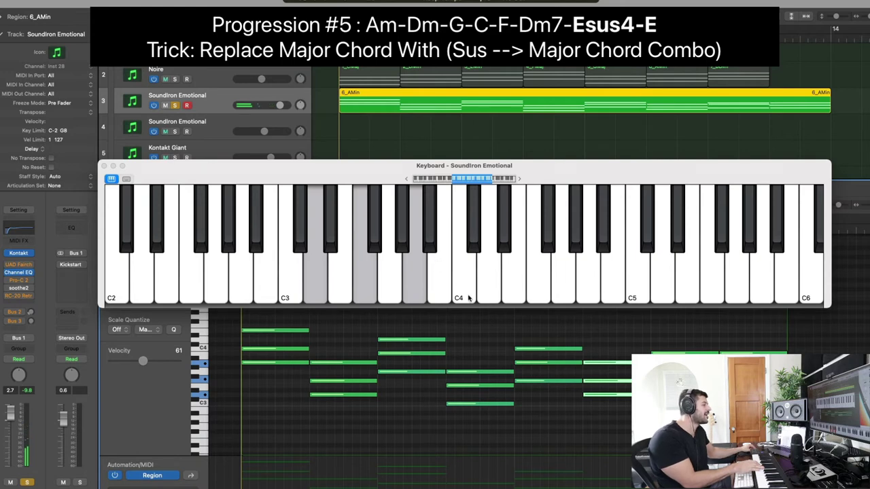
{"action": "left_click", "coordinate": [104, 166]}
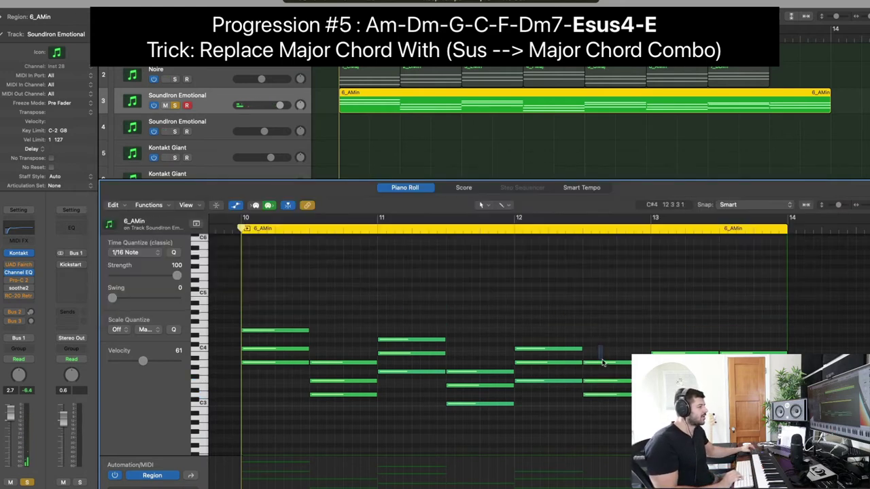
- Turn the second D minor chord into Dm7 by duplicating its A3 up to C4, and play back the progression
{"action": "left_click_drag", "start_coordinate": [602, 362], "coordinate": [604, 349]}
{"action": "left_click", "coordinate": [509, 230]}
{"action": "key", "text": "space"}
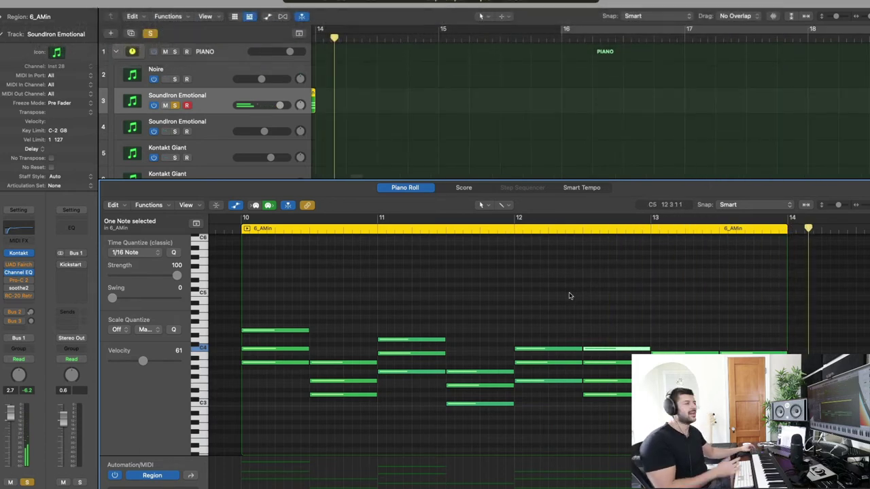
- Show the on-screen piano keyboard to demonstrate the chords, and close it
{"action": "key", "text": "super+k"}
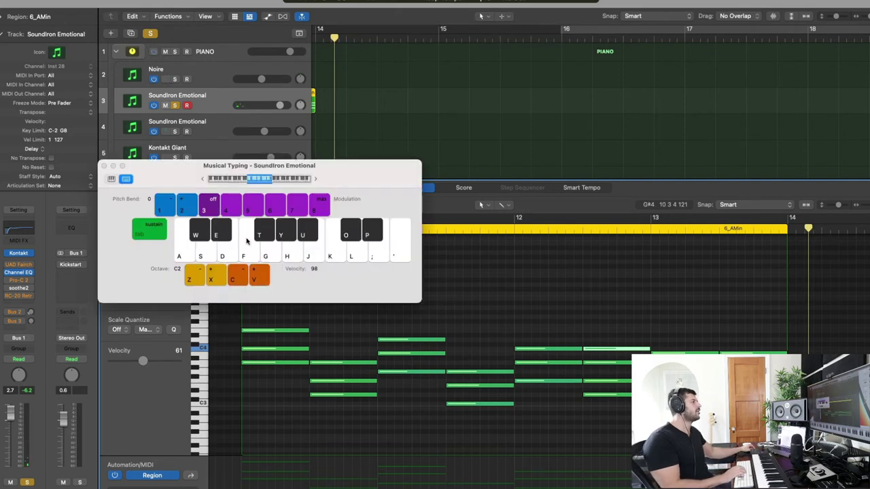
{"action": "left_click", "coordinate": [112, 178]}
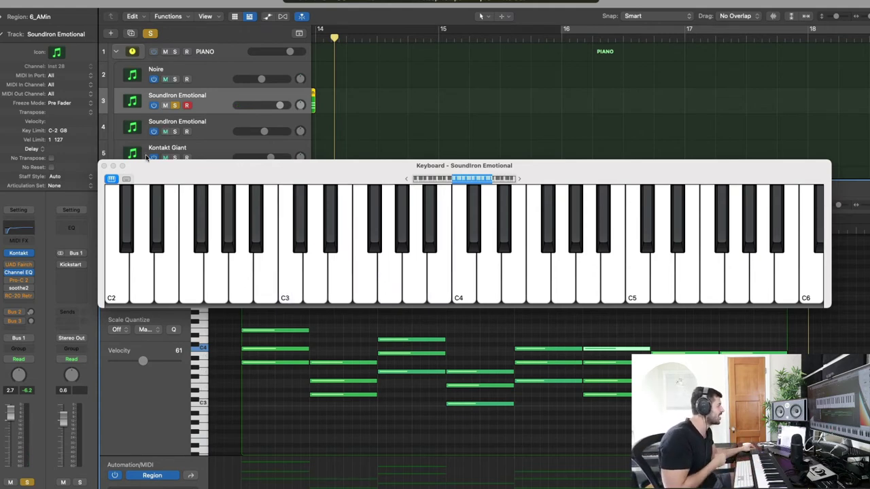
{"action": "left_click", "coordinate": [103, 166]}
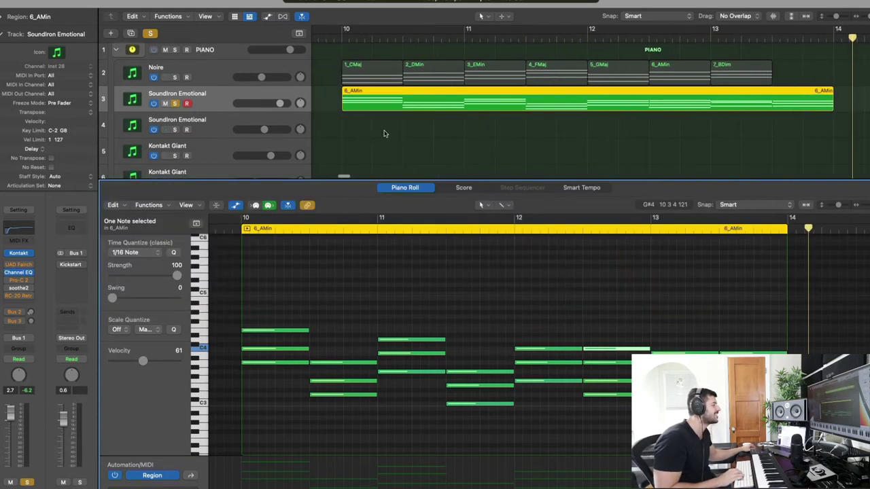
- Replace the 6_AMin region on track 3 with copies of 2_DMin, 5_GMaj, 3_EMin and 6_AMin in that order from bar 10
{"action": "key", "text": "Delete"}
{"action": "left_click_drag", "start_coordinate": [429, 73], "coordinate": [375, 98]}
{"action": "left_click_drag", "start_coordinate": [626, 71], "coordinate": [442, 96]}
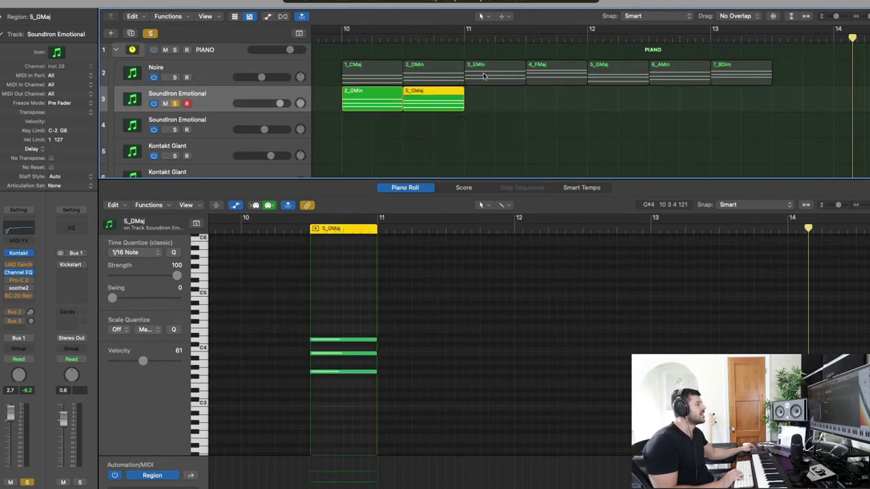
{"action": "left_click_drag", "start_coordinate": [484, 76], "coordinate": [485, 98]}
{"action": "left_click_drag", "start_coordinate": [679, 72], "coordinate": [557, 92]}
- Make the D, E and A minor chords sevenths by duplicating the top note of each three semitones up
{"action": "left_click", "coordinate": [396, 108]}
{"action": "left_click_drag", "start_coordinate": [486, 119], "coordinate": [560, 104]}
{"action": "left_click", "coordinate": [273, 362]}
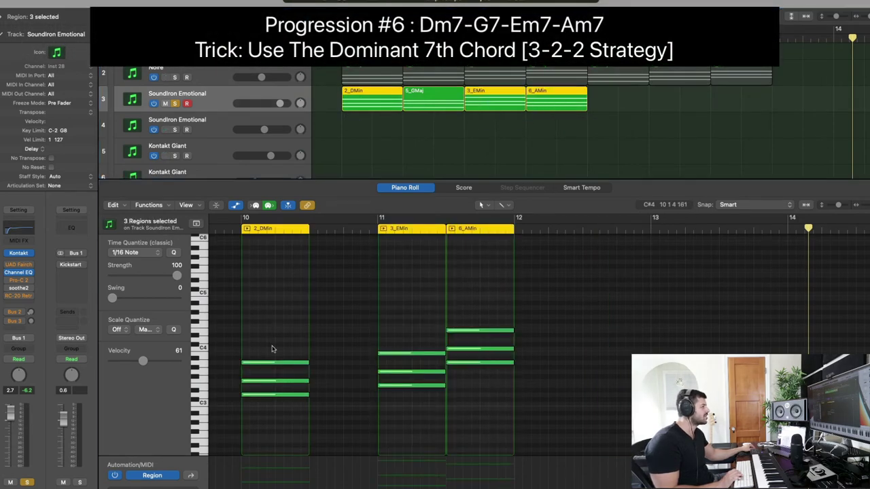
{"action": "left_click", "coordinate": [411, 354], "text": "shift"}
{"action": "left_click", "coordinate": [476, 330], "text": "shift"}
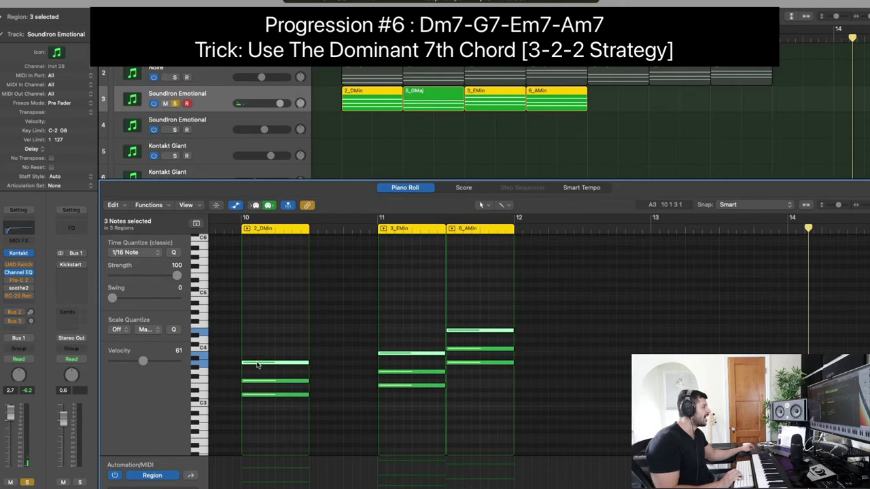
{"action": "left_click_drag", "start_coordinate": [257, 365], "coordinate": [259, 350]}
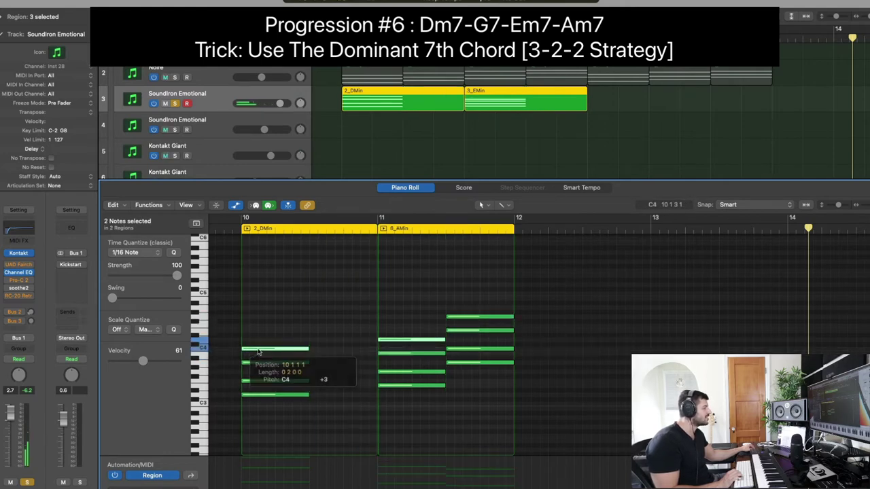
{"action": "left_click_drag", "start_coordinate": [259, 350], "coordinate": [259, 351]}
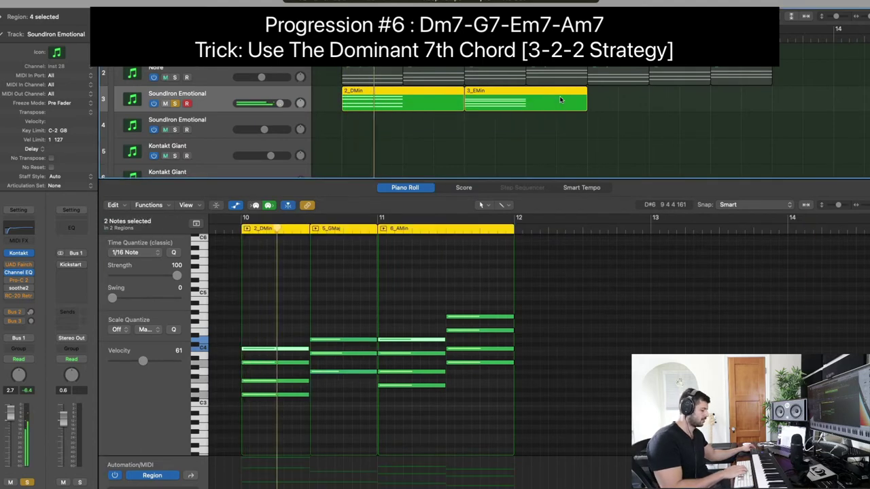
- Join the four chord regions on track 3 and raise the track's volume to 3.1 while playing from bar 10
{"action": "key", "text": "super+j"}
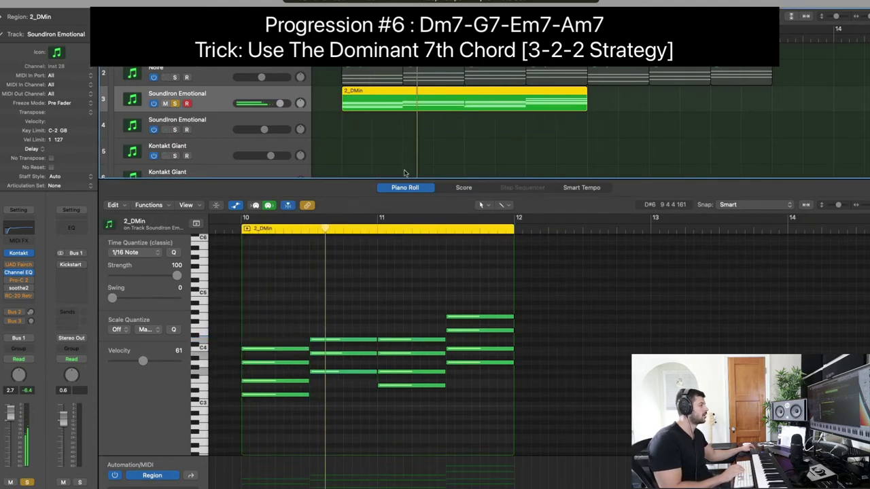
{"action": "left_click", "coordinate": [244, 229]}
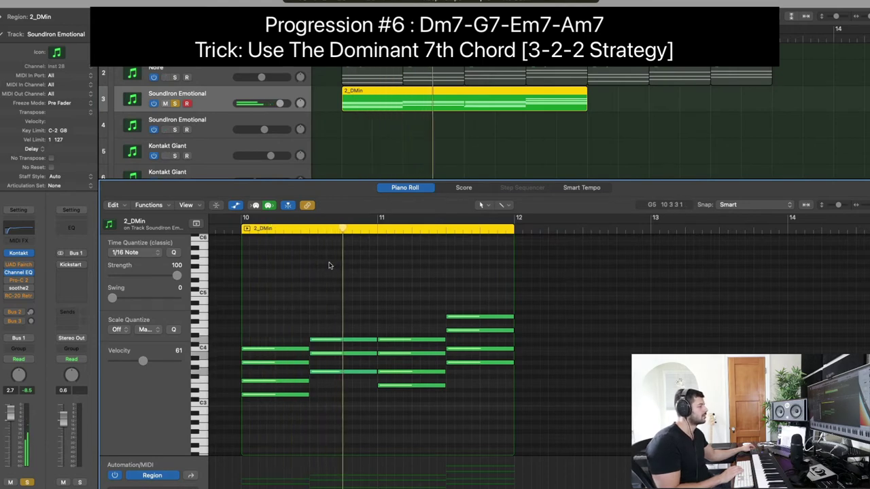
{"action": "left_click_drag", "start_coordinate": [280, 103], "coordinate": [284, 104]}
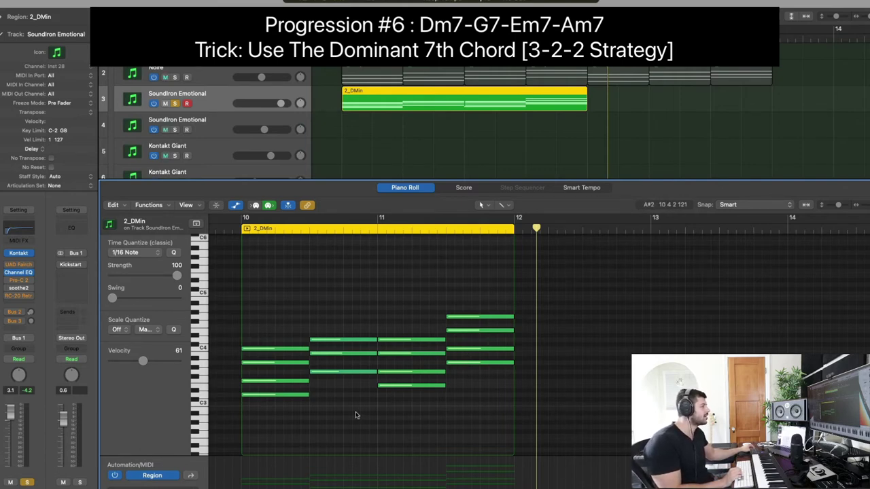
- Raise the F3 and A3 of the opening Dm7 chord by one octave
{"action": "left_click_drag", "start_coordinate": [267, 390], "coordinate": [265, 366]}
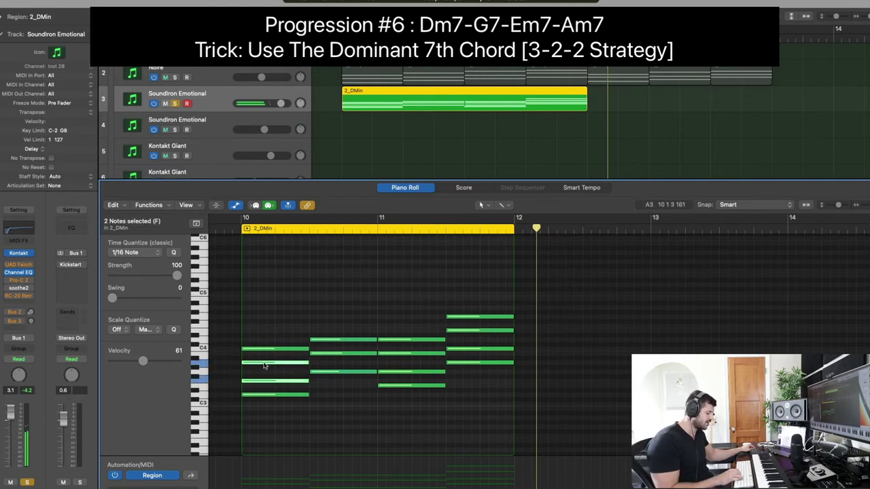
{"action": "key", "text": "alt+shift+Up"}
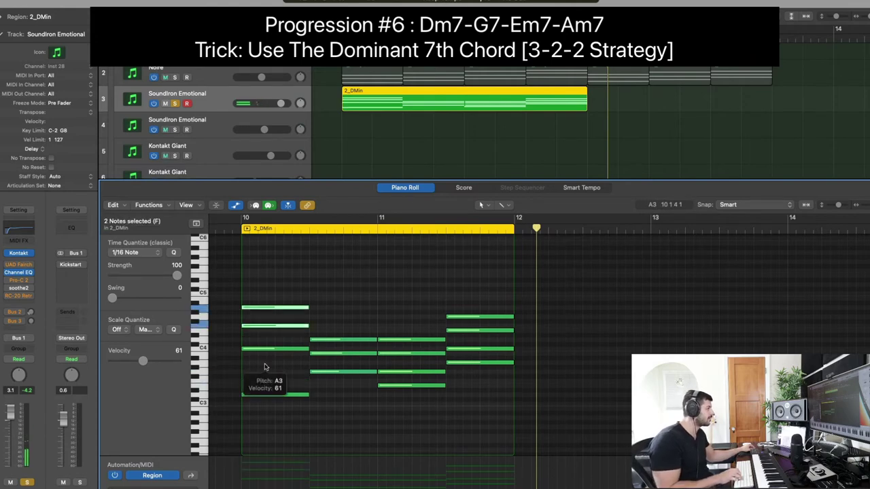
- Raise the G chord's B3, the Em7 chord's G3 and B3, and the Am7 chord's C4 by one octave
{"action": "left_click", "coordinate": [326, 353]}
{"action": "key", "text": "alt+shift+Up"}
{"action": "left_click_drag", "start_coordinate": [385, 384], "coordinate": [384, 350]}
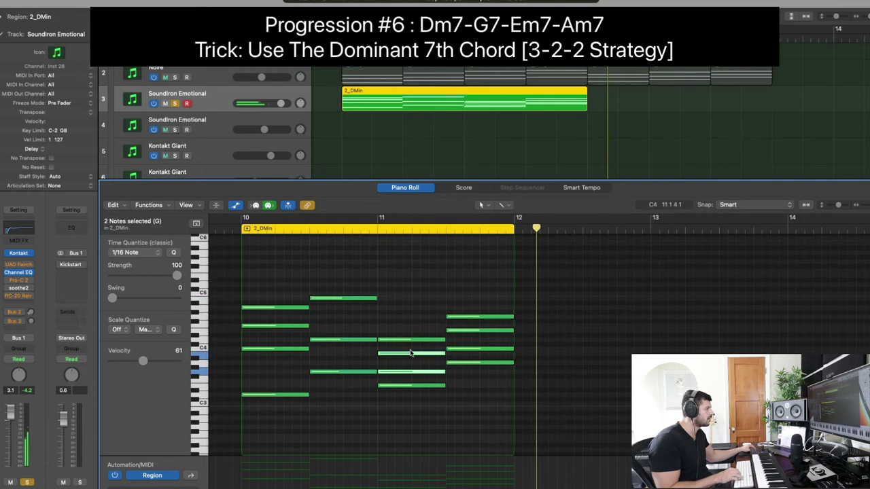
{"action": "key", "text": "alt+shift+Up"}
{"action": "left_click", "coordinate": [467, 347]}
{"action": "key", "text": "alt+shift+Up"}
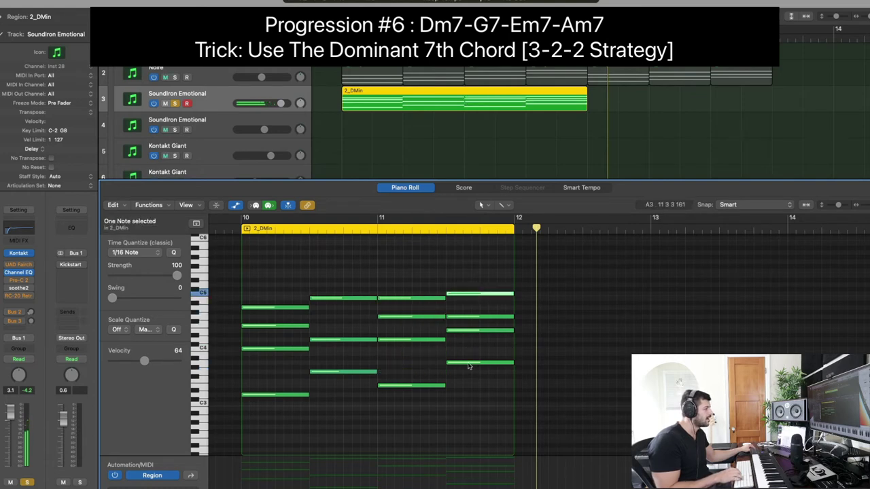
- Copy the Am7 chord's A3 down one octave to A2, play from bar 10, and extend the region to bar 13
{"action": "left_click_drag", "start_coordinate": [467, 364], "coordinate": [472, 417]}
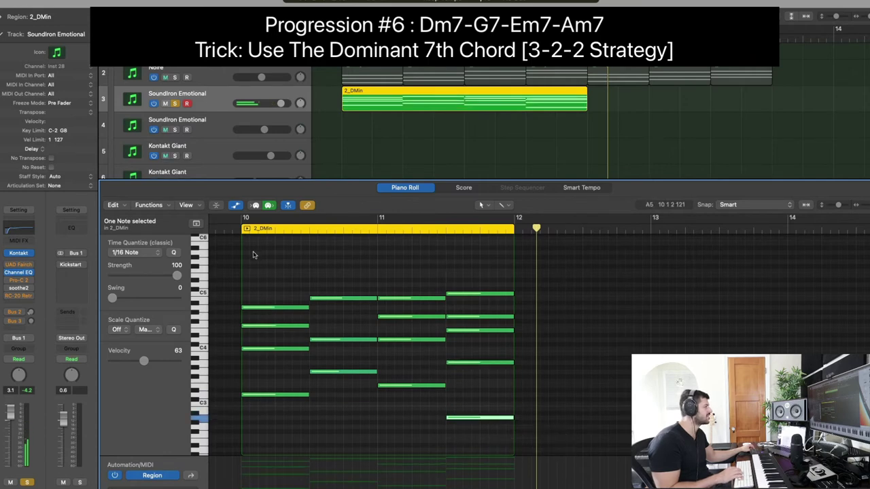
{"action": "left_click", "coordinate": [240, 229]}
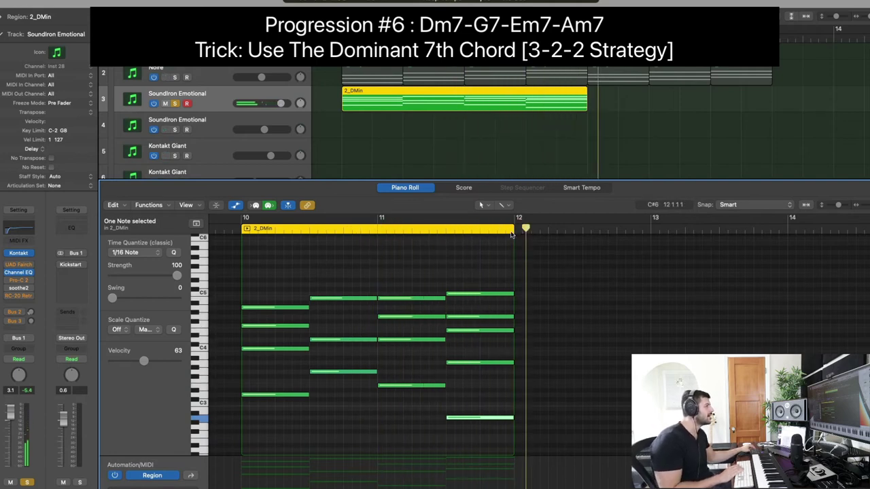
{"action": "left_click_drag", "start_coordinate": [515, 255], "coordinate": [650, 264]}
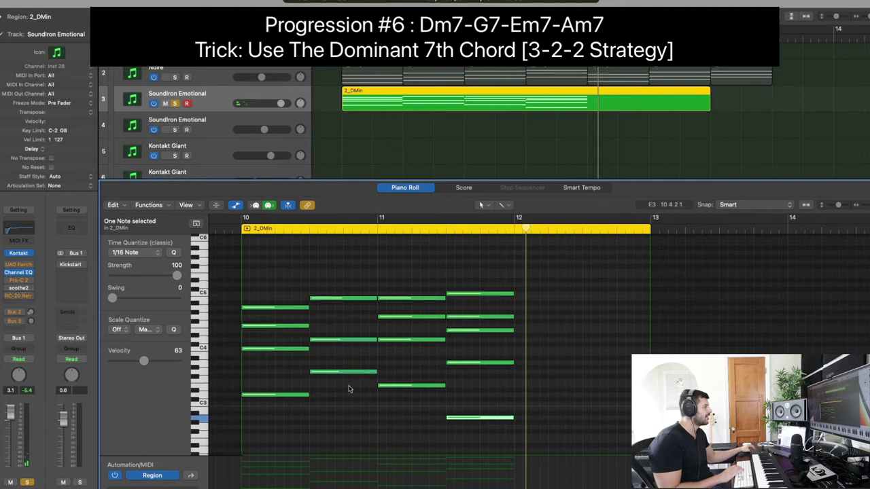
- Demonstrate the G7 chord on the on-screen keyboard by playing G3, B3, D4 and F4
{"action": "left_click_drag", "start_coordinate": [349, 390], "coordinate": [334, 273]}
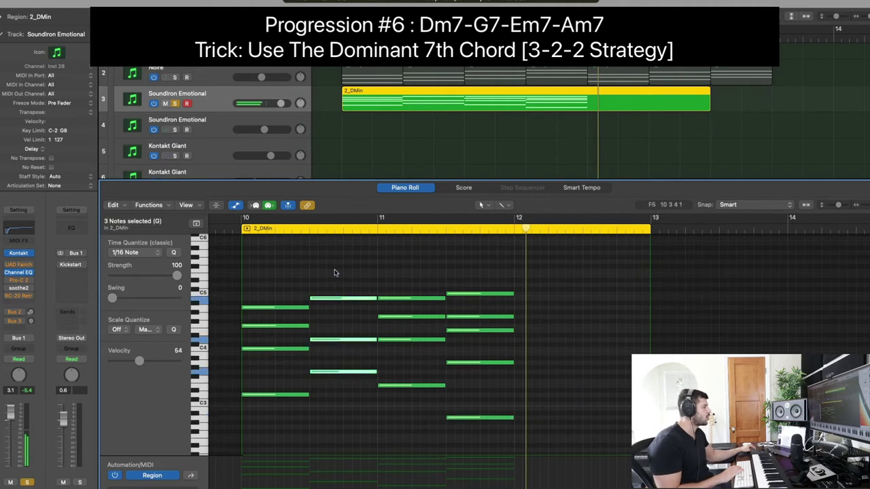
{"action": "left_click", "coordinate": [324, 333]}
{"action": "key", "text": "super+k"}
{"action": "key", "text": "super+k"}
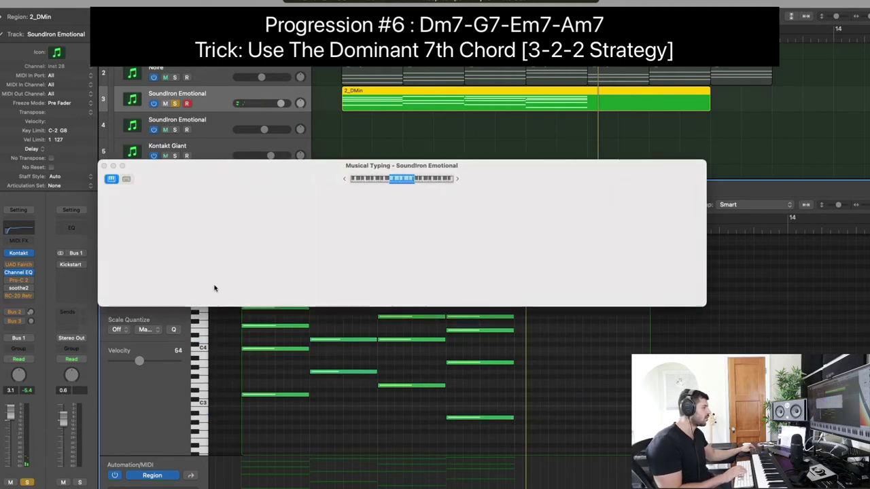
{"action": "left_click", "coordinate": [377, 293]}
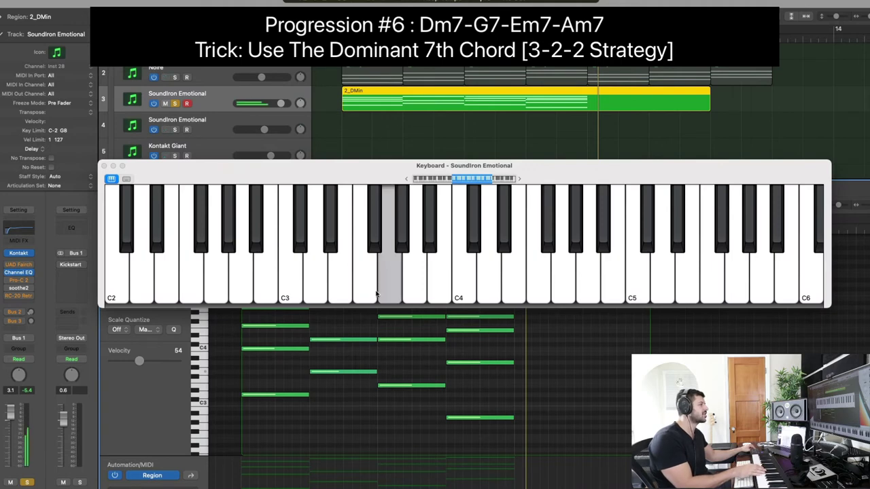
{"action": "left_click", "coordinate": [432, 278]}
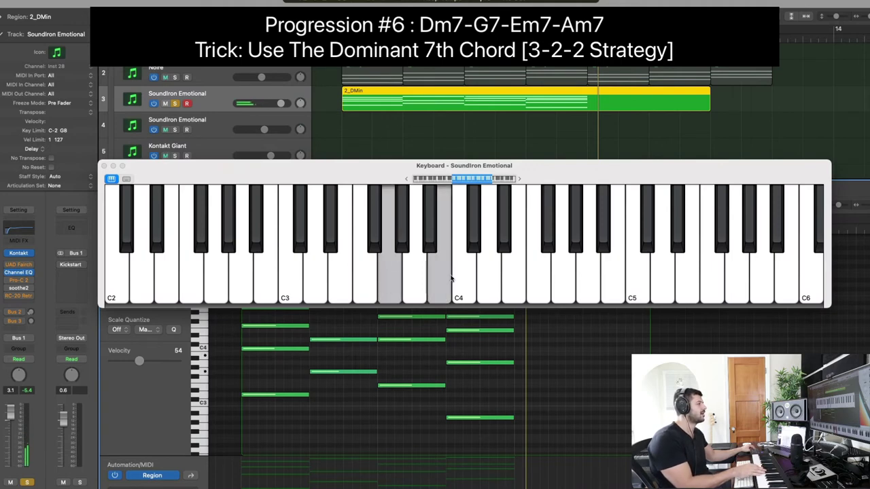
{"action": "left_click", "coordinate": [487, 280]}
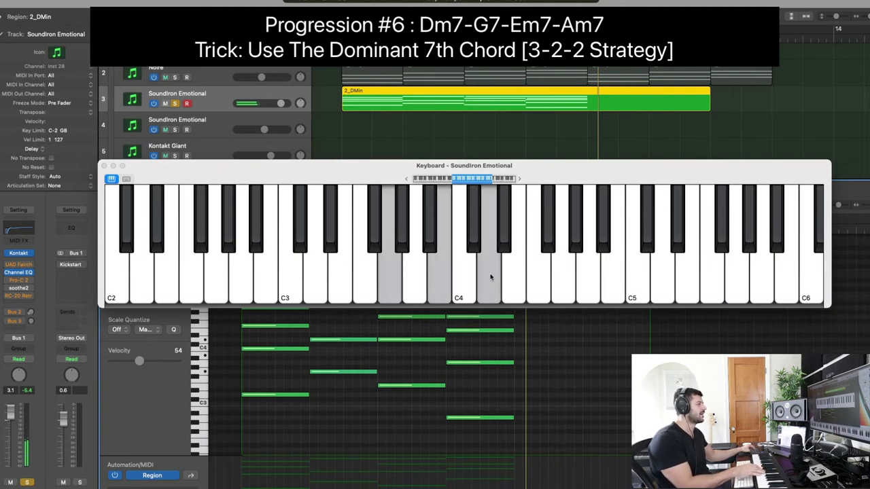
{"action": "left_click", "coordinate": [536, 276]}
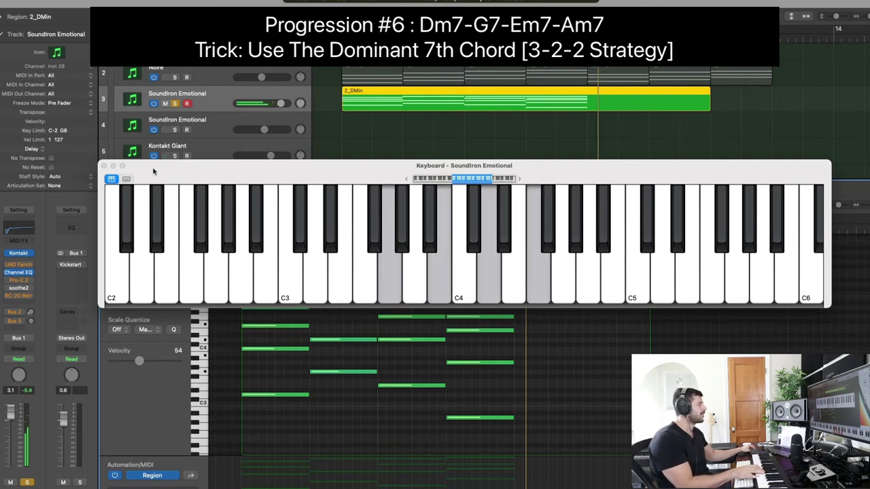
{"action": "left_click", "coordinate": [104, 166]}
- Turn the G chord into G7 by duplicating its D4 three semitones up to F4, and play from bar 10
{"action": "left_click", "coordinate": [320, 340]}
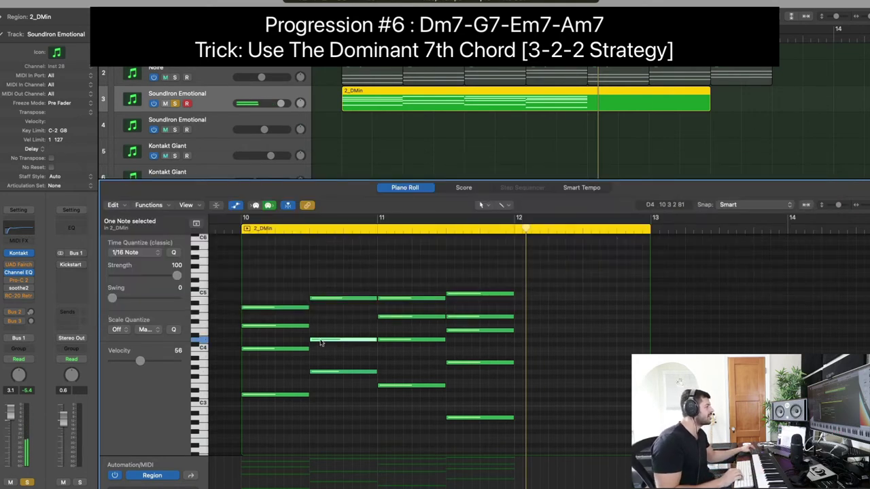
{"action": "left_click_drag", "start_coordinate": [322, 341], "coordinate": [322, 327]}
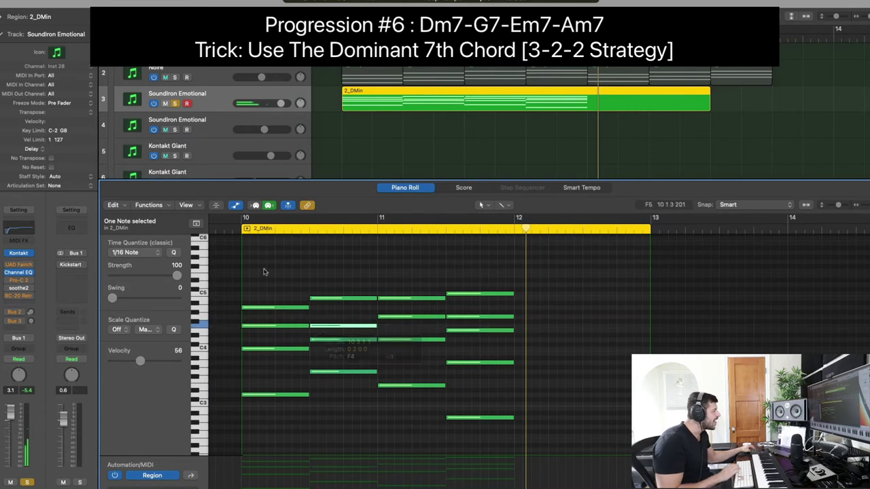
{"action": "left_click", "coordinate": [242, 229]}
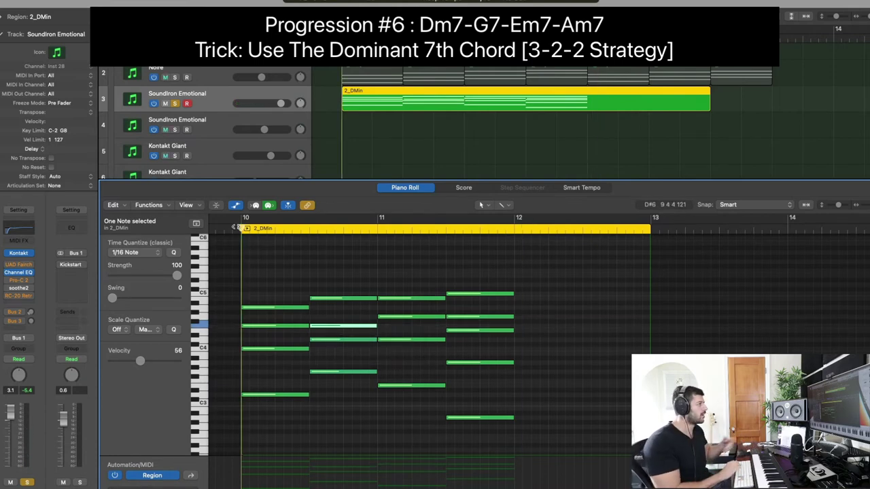
{"action": "key", "text": "space"}
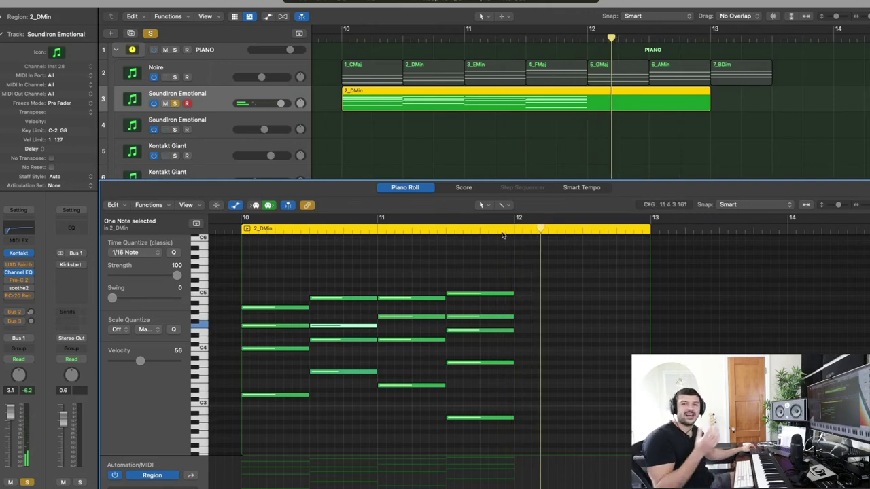
- Replace the 2_DMin region on track 3 with copies of 2_DMin, 3_EMin, 4_FMaj and 5_GMaj in that order from bar 10
{"action": "left_click", "coordinate": [435, 138]}
{"action": "left_click", "coordinate": [421, 99]}
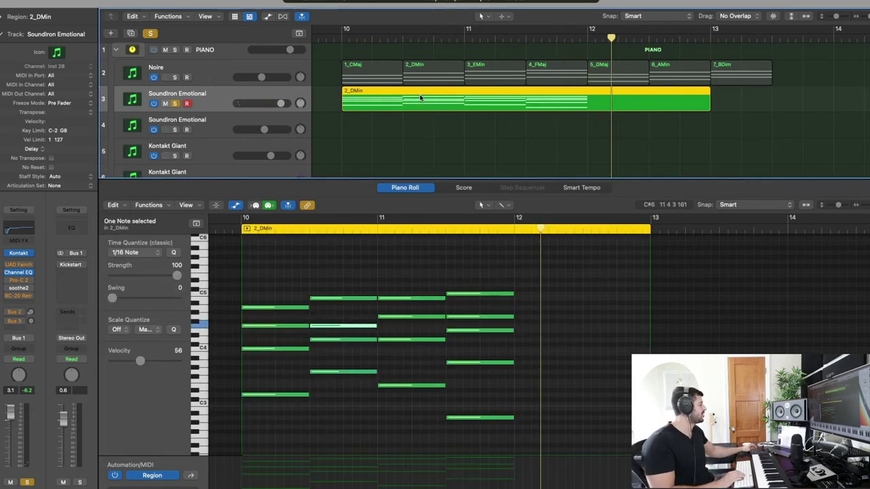
{"action": "key", "text": "Delete"}
{"action": "left_click", "coordinate": [435, 75]}
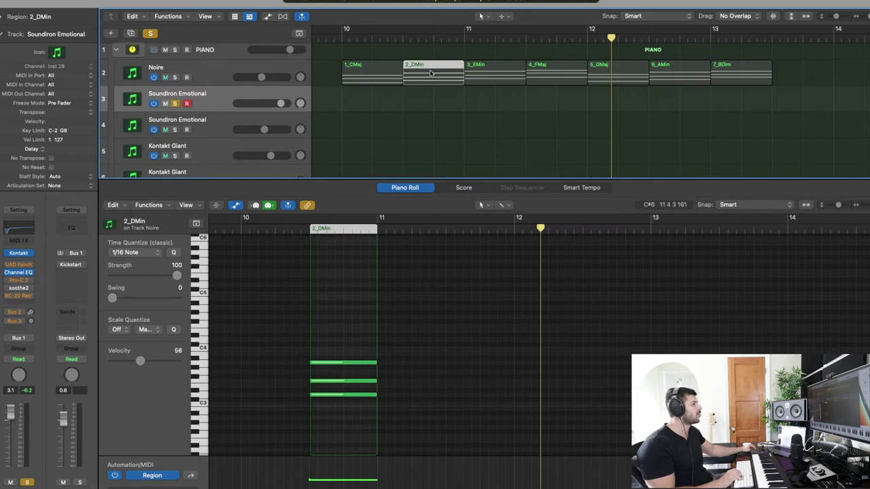
{"action": "left_click_drag", "start_coordinate": [435, 75], "coordinate": [402, 95]}
{"action": "left_click_drag", "start_coordinate": [476, 77], "coordinate": [413, 101]}
{"action": "left_click_drag", "start_coordinate": [563, 66], "coordinate": [497, 99]}
{"action": "left_click_drag", "start_coordinate": [615, 72], "coordinate": [555, 98]}
- Join the four chord regions on track 3 into one and play the basic triads from bar 10
{"action": "left_click_drag", "start_coordinate": [530, 133], "coordinate": [358, 102]}
{"action": "key", "text": "super+j"}
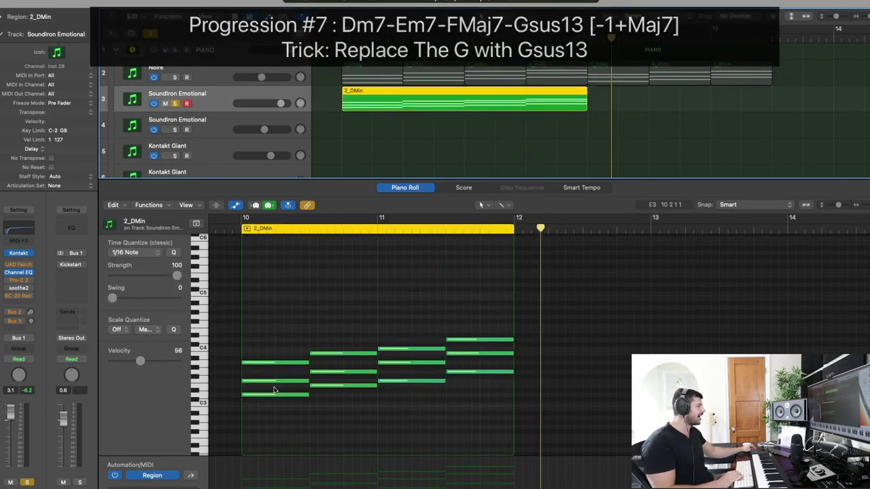
{"action": "left_click", "coordinate": [237, 229]}
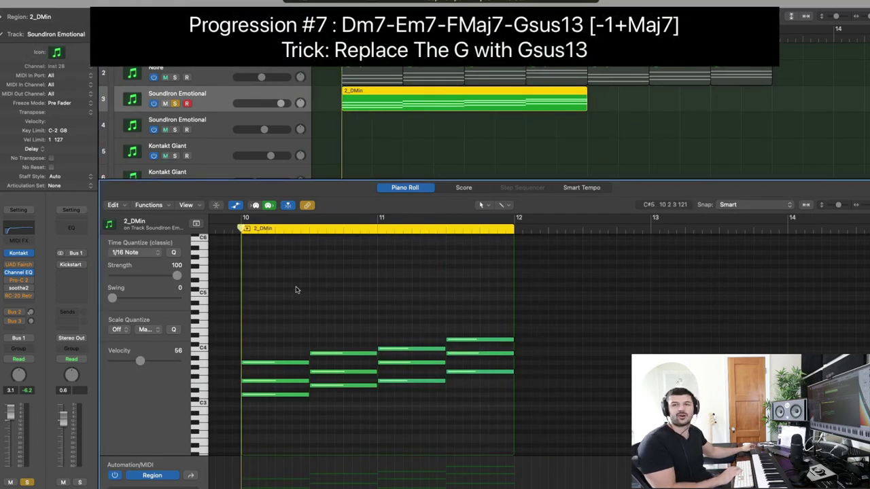
{"action": "key", "text": "space"}
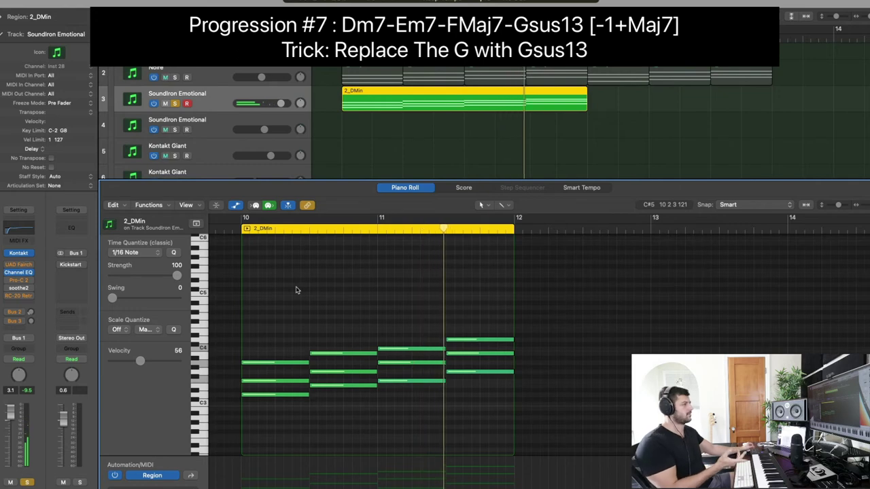
{"action": "key", "text": "space"}
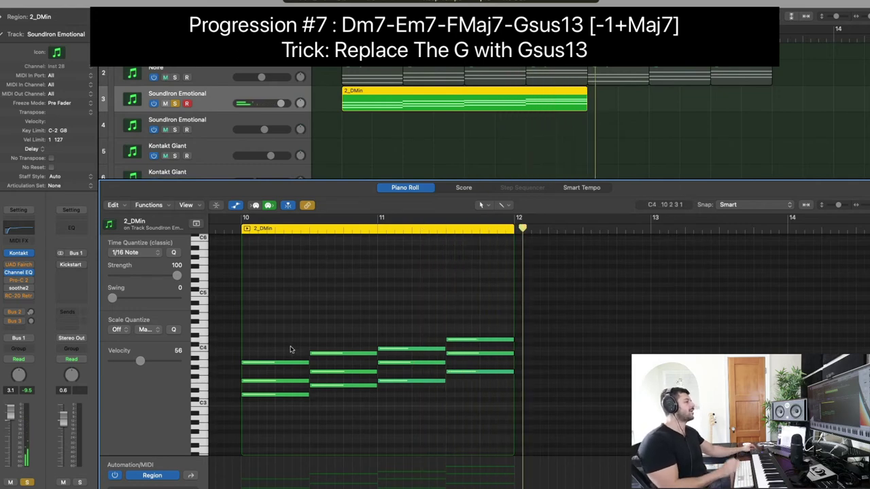
- Add sevenths by duplicating notes up to C4 on D minor, D4 on E minor and E4 on F major, and play from bar 11
{"action": "left_click_drag", "start_coordinate": [271, 380], "coordinate": [275, 385]}
{"action": "left_click", "coordinate": [327, 371], "text": "shift"}
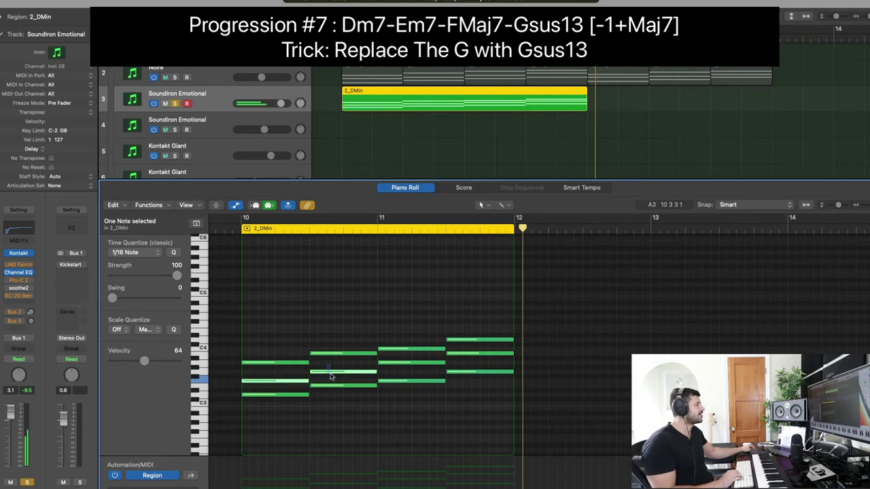
{"action": "left_click_drag", "start_coordinate": [332, 373], "coordinate": [336, 346]}
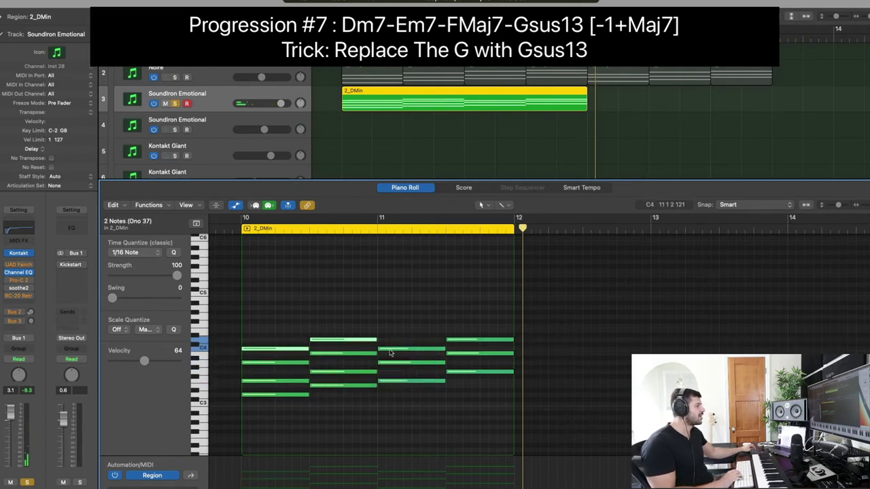
{"action": "left_click_drag", "start_coordinate": [390, 351], "coordinate": [391, 331]}
{"action": "left_click", "coordinate": [381, 232]}
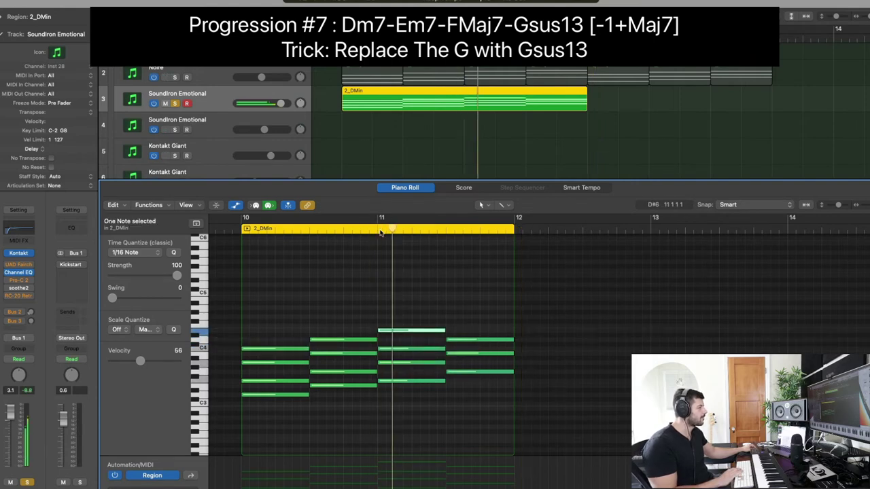
- Delete the three notes of the G major chord at the end of the region
{"action": "left_click", "coordinate": [470, 331]}
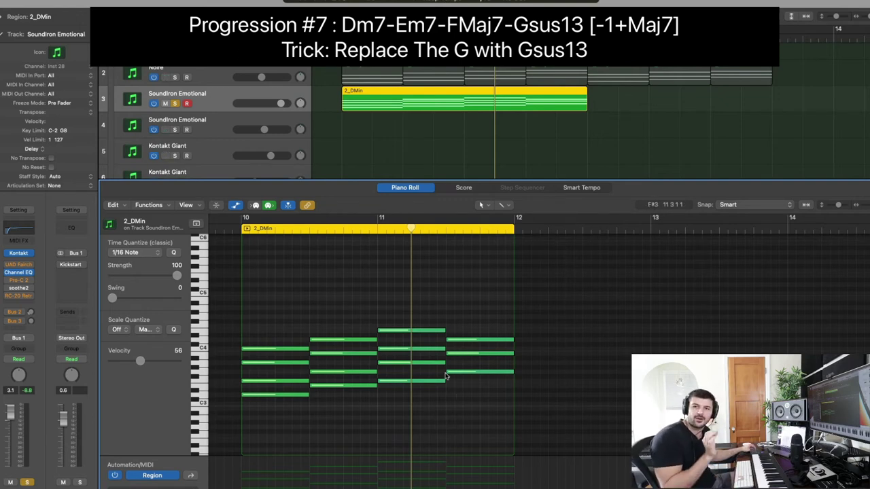
{"action": "left_click_drag", "start_coordinate": [453, 381], "coordinate": [467, 304]}
{"action": "key", "text": "Delete"}
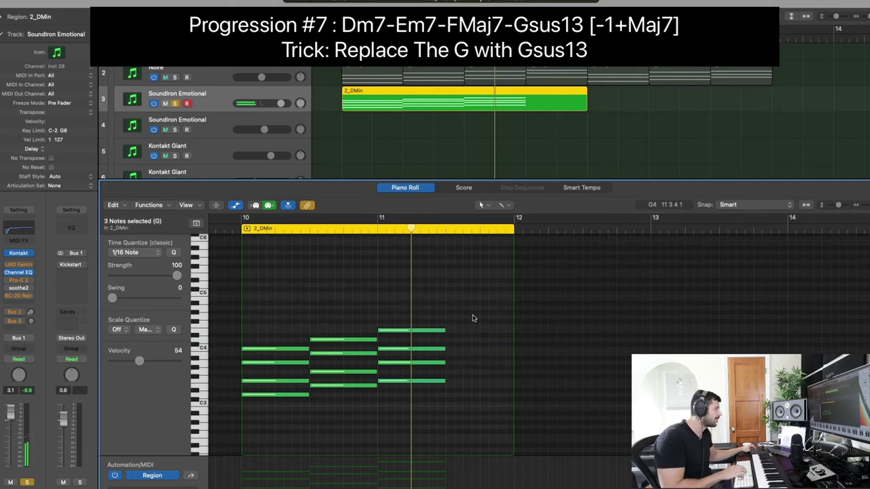
- Play the G3 root on the on-screen keyboard to explain the Gsus13 chord
{"action": "key", "text": "super+k"}
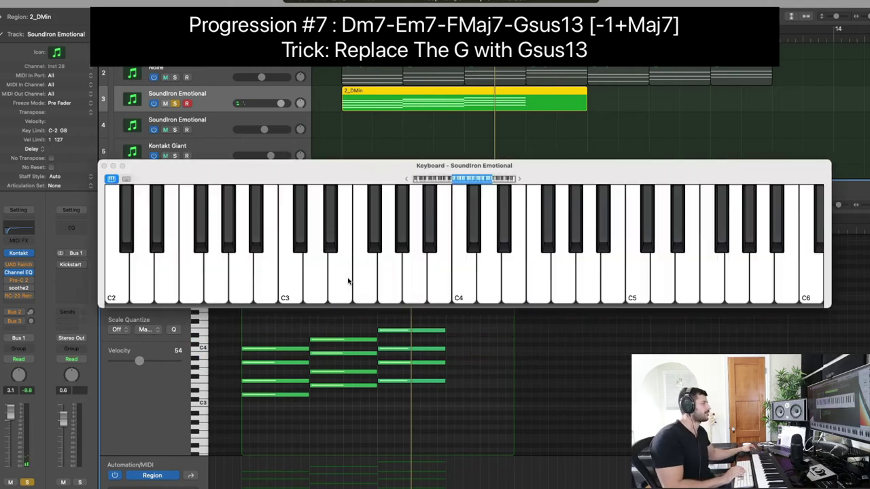
{"action": "left_click", "coordinate": [387, 286]}
{"action": "left_click", "coordinate": [384, 289]}
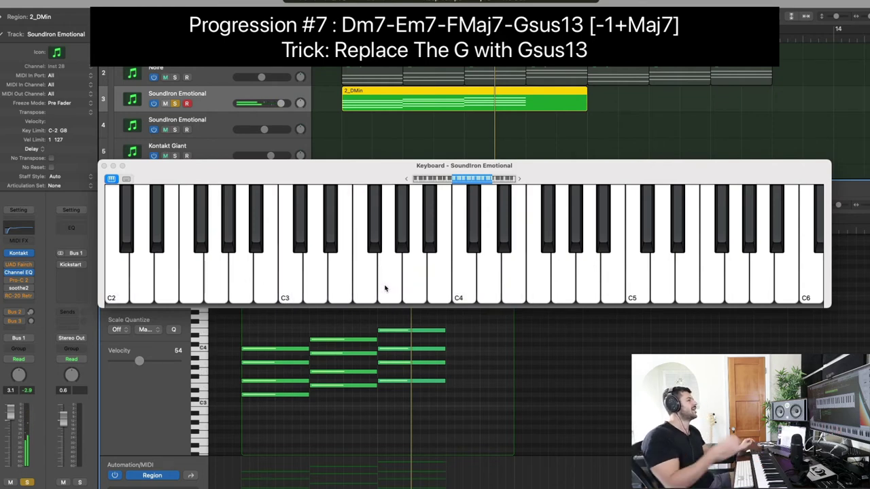
{"action": "left_click", "coordinate": [104, 166]}
- Build Gsus13 by copying the four FMaj7 notes into the empty fourth chord slot and adding a G2 bass note
{"action": "left_click_drag", "start_coordinate": [452, 390], "coordinate": [409, 321]}
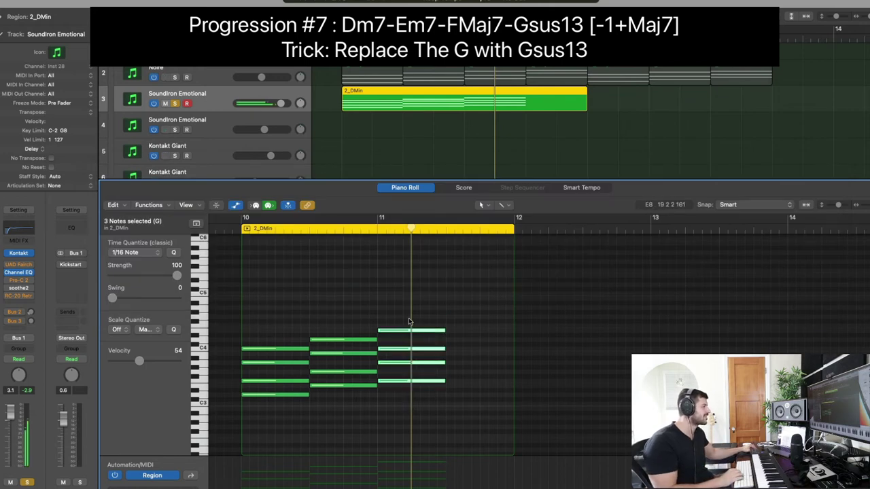
{"action": "left_click", "coordinate": [392, 381], "text": "shift"}
{"action": "left_click_drag", "start_coordinate": [392, 385], "coordinate": [459, 384]}
{"action": "left_click", "coordinate": [462, 388]}
{"action": "scroll", "coordinate": [465, 360], "scroll_direction": "up", "scroll_amount": 3}
{"action": "left_click_drag", "start_coordinate": [470, 331], "coordinate": [471, 375]}
- Duplicate the root notes of the first three chords one octave down to D2, E2 and F2, and play the region
{"action": "left_click_drag", "start_coordinate": [267, 359], "coordinate": [384, 330]}
{"action": "left_click_drag", "start_coordinate": [273, 343], "coordinate": [274, 396]}
{"action": "key", "text": "shift+Return"}
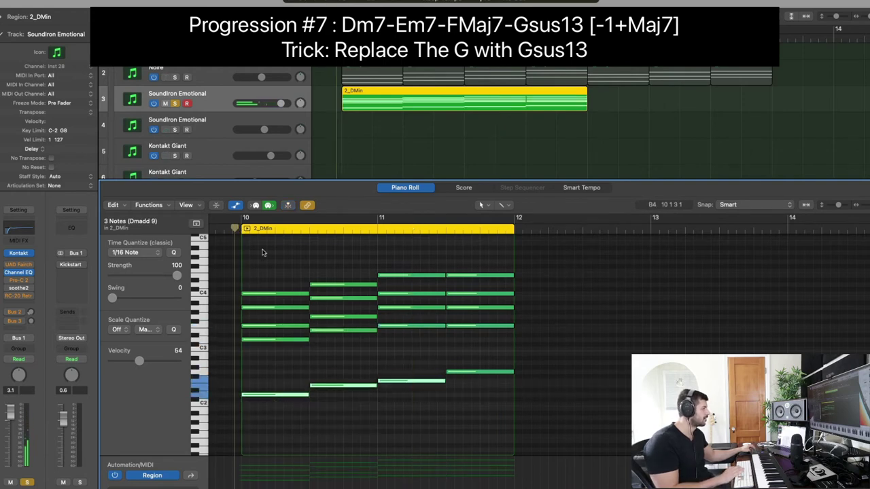
{"action": "left_click", "coordinate": [270, 259]}
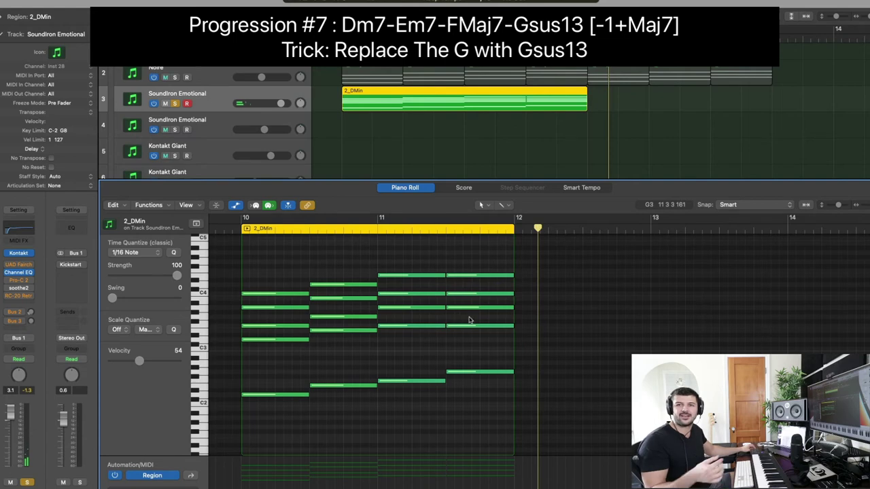
- Replace the region on track 3 with copies of 1_CMaj, 2_DMin, 1_CMaj and 4_FMaj in that order from bar 10
{"action": "left_click", "coordinate": [495, 153]}
{"action": "key", "text": "Delete"}
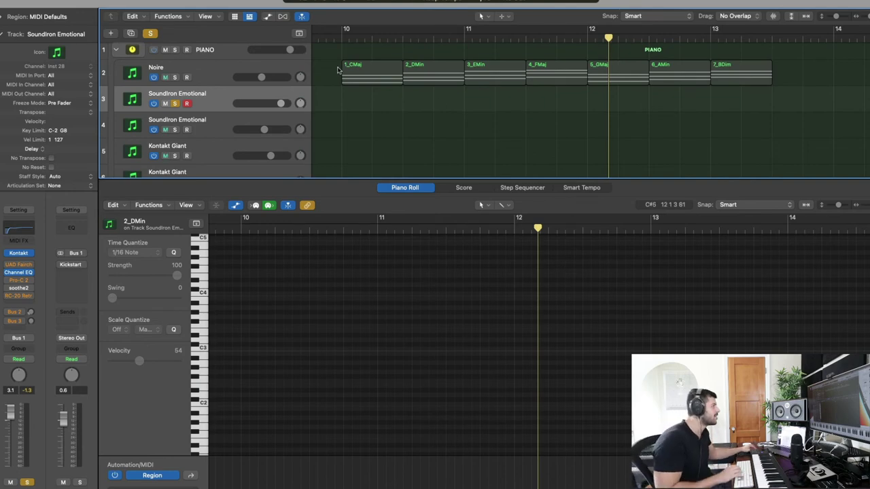
{"action": "left_click", "coordinate": [367, 73]}
{"action": "left_click_drag", "start_coordinate": [366, 76], "coordinate": [371, 106]}
{"action": "left_click_drag", "start_coordinate": [407, 76], "coordinate": [403, 93]}
{"action": "left_click_drag", "start_coordinate": [373, 98], "coordinate": [497, 102]}
{"action": "left_click_drag", "start_coordinate": [543, 77], "coordinate": [544, 98]}
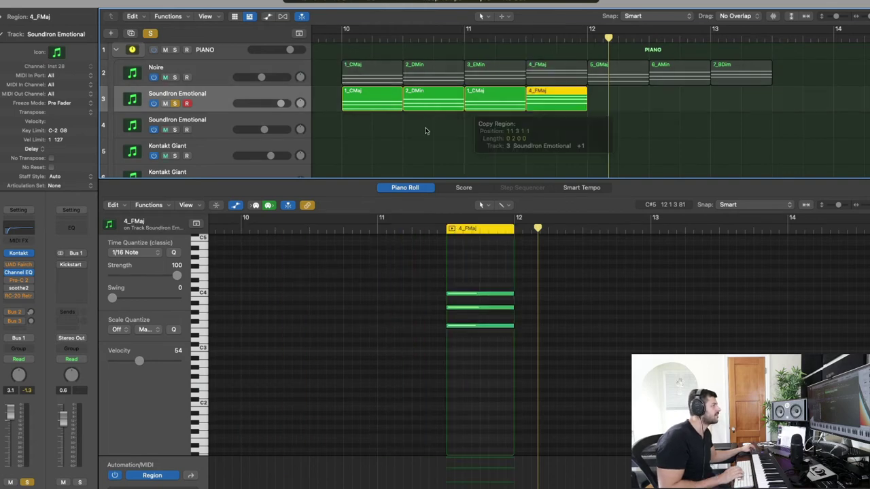
- Join the four chord regions on track 3 into one and open the Musical Typing keyboard
{"action": "left_click_drag", "start_coordinate": [353, 147], "coordinate": [564, 101]}
{"action": "key", "text": "super+j"}
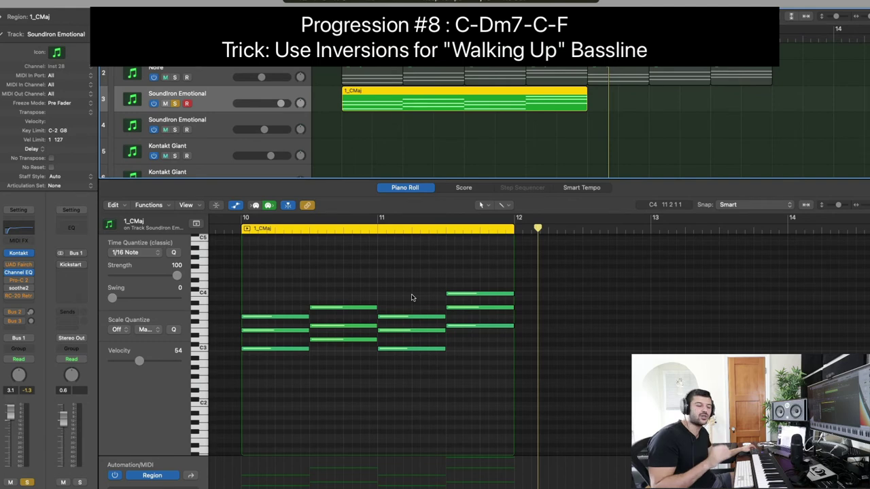
{"action": "key", "text": "super+k"}
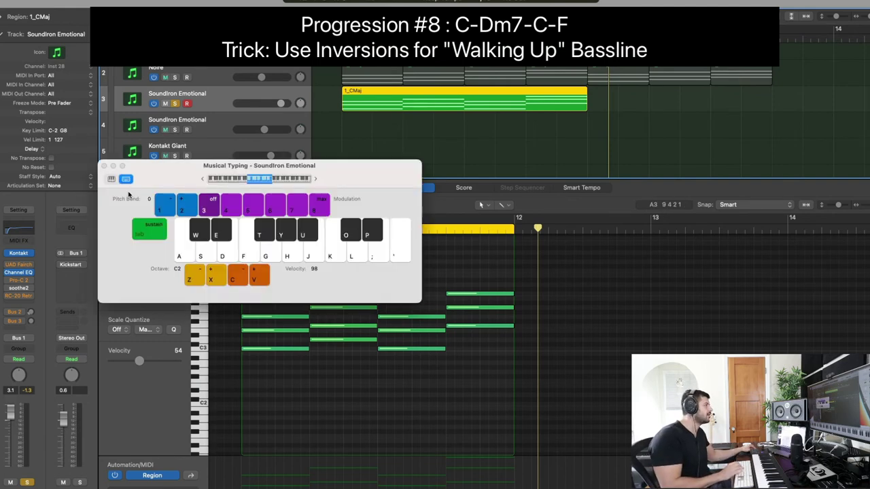
- Show and close the on-screen piano keyboard, and raise the third chord's C3 one octave to C4
{"action": "left_click", "coordinate": [111, 179]}
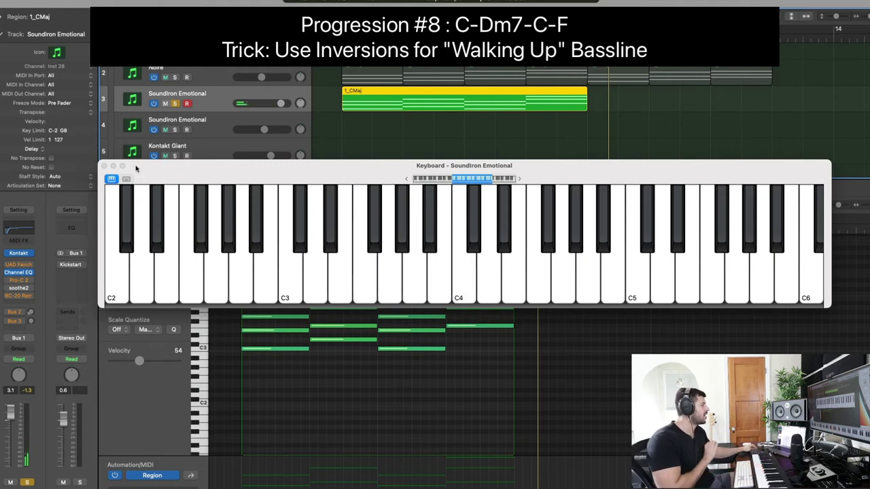
{"action": "left_click", "coordinate": [103, 166]}
{"action": "left_click", "coordinate": [389, 348]}
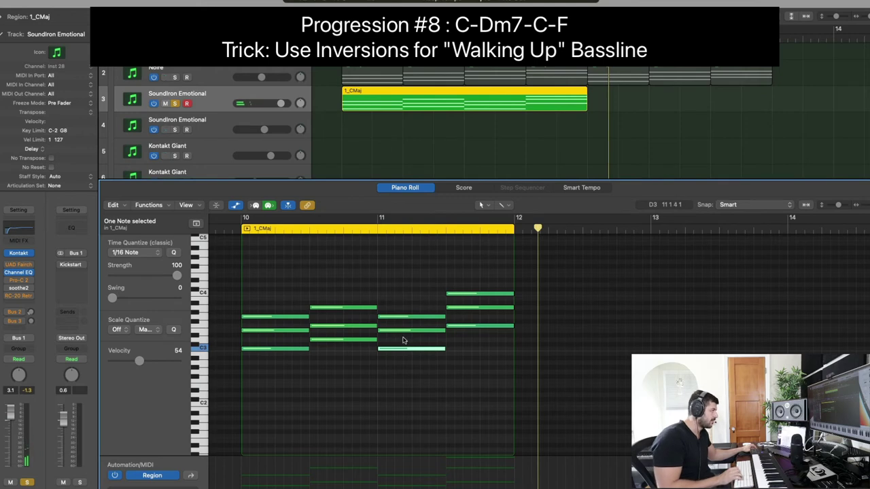
{"action": "key", "text": "shift+alt+Up"}
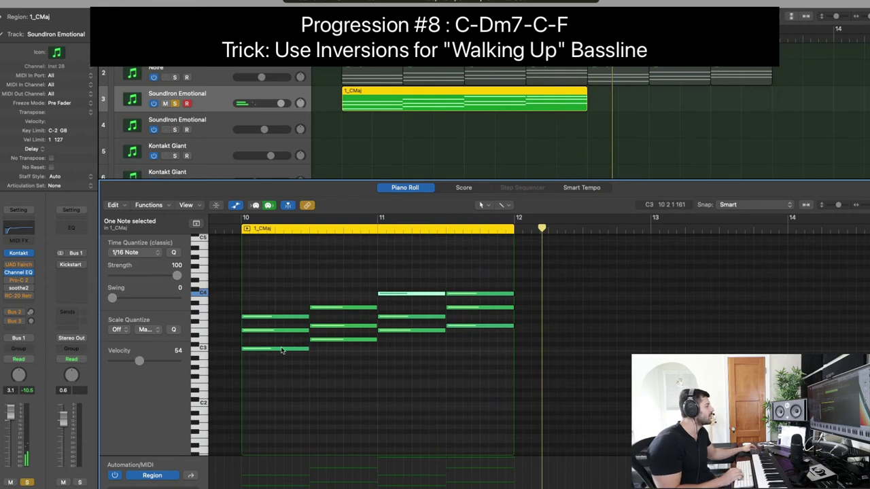
- Add a C4 on top of the first and second chords and select the lowest notes of the progression for listening
{"action": "left_click", "coordinate": [331, 308]}
{"action": "left_click_drag", "start_coordinate": [330, 299], "coordinate": [332, 294]}
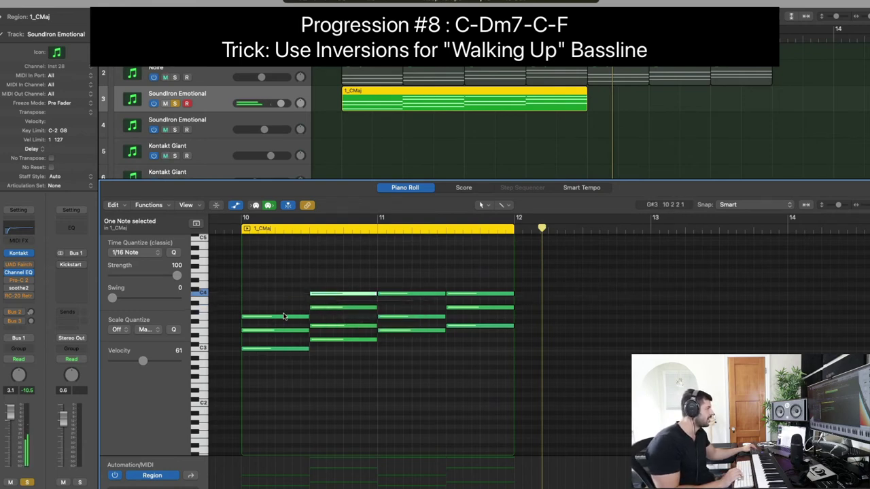
{"action": "left_click_drag", "start_coordinate": [279, 316], "coordinate": [498, 298]}
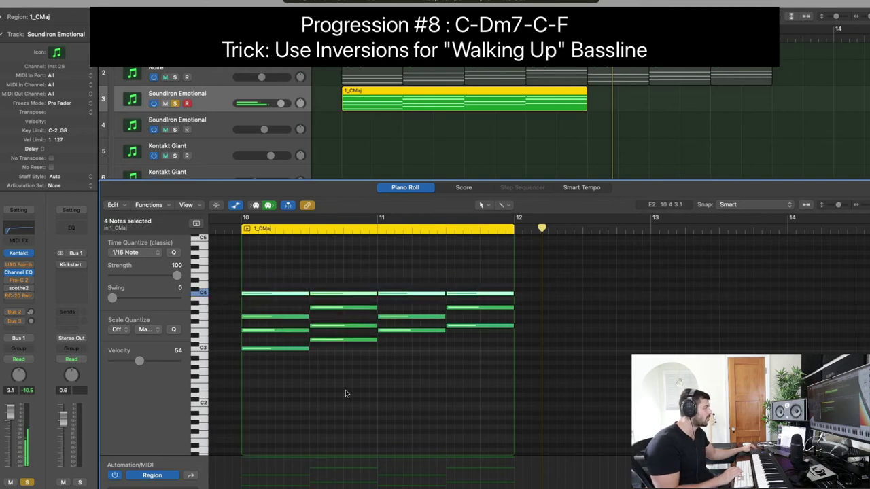
{"action": "left_click_drag", "start_coordinate": [260, 367], "coordinate": [343, 346]}
{"action": "left_click_drag", "start_coordinate": [382, 353], "coordinate": [421, 329]}
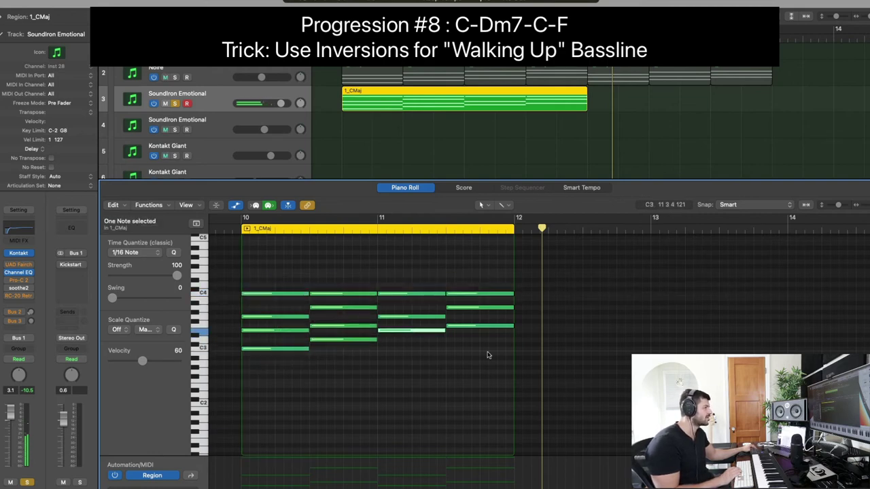
{"action": "left_click_drag", "start_coordinate": [510, 352], "coordinate": [476, 319]}
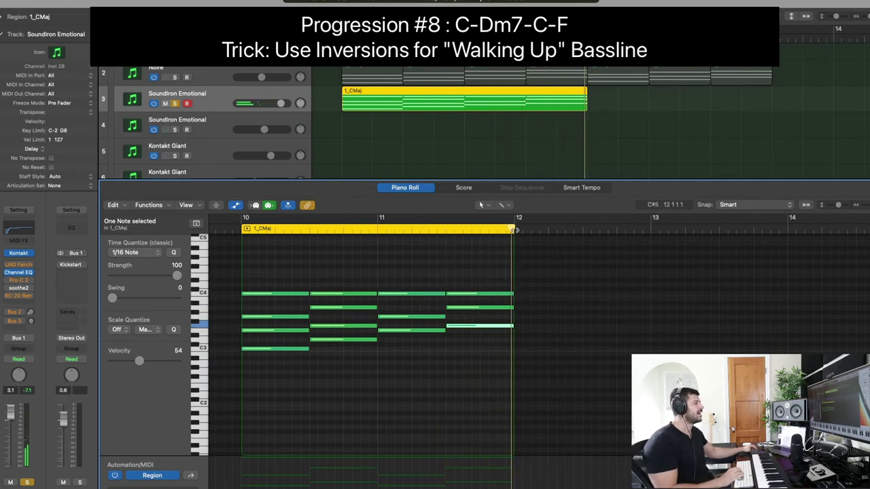
- Extend the region to bar 13 and place a shortened copy of the fourth chord at bar 12
{"action": "left_click_drag", "start_coordinate": [512, 250], "coordinate": [650, 278]}
{"action": "left_click", "coordinate": [474, 266]}
{"action": "left_click_drag", "start_coordinate": [474, 266], "coordinate": [538, 334]}
- Add shortened copies of the third, second and first chords in that order up to bar 13, and play the region
{"action": "left_click", "coordinate": [416, 334]}
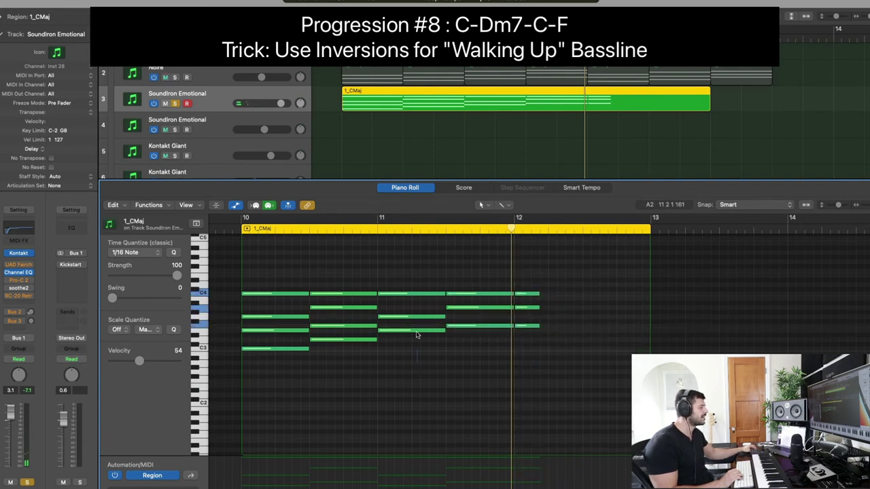
{"action": "left_click_drag", "start_coordinate": [418, 258], "coordinate": [407, 336]}
{"action": "left_click_drag", "start_coordinate": [477, 333], "coordinate": [563, 331]}
{"action": "left_click_drag", "start_coordinate": [370, 286], "coordinate": [589, 343]}
{"action": "left_click", "coordinate": [276, 343]}
{"action": "left_click", "coordinate": [275, 341]}
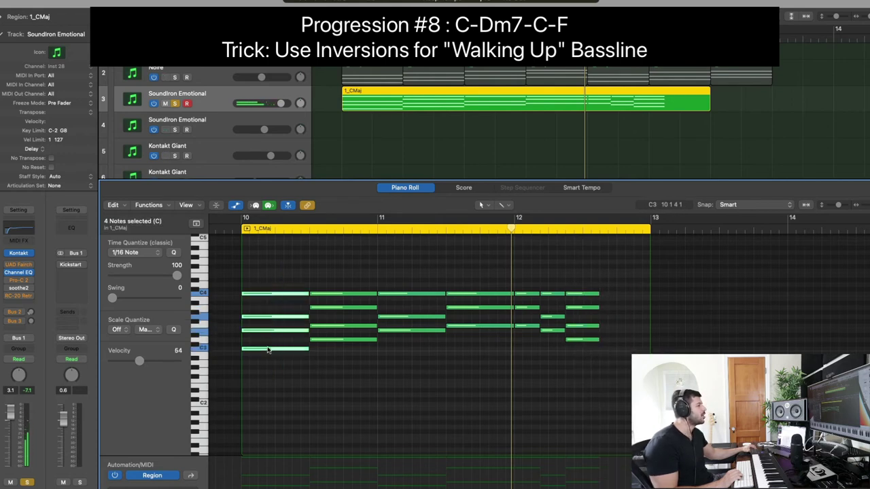
{"action": "left_click_drag", "start_coordinate": [269, 350], "coordinate": [627, 351]}
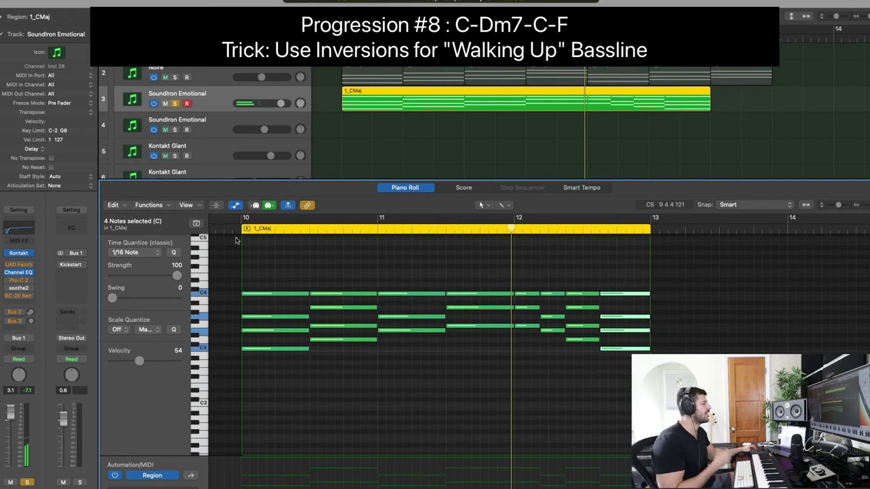
{"action": "left_click", "coordinate": [242, 228]}
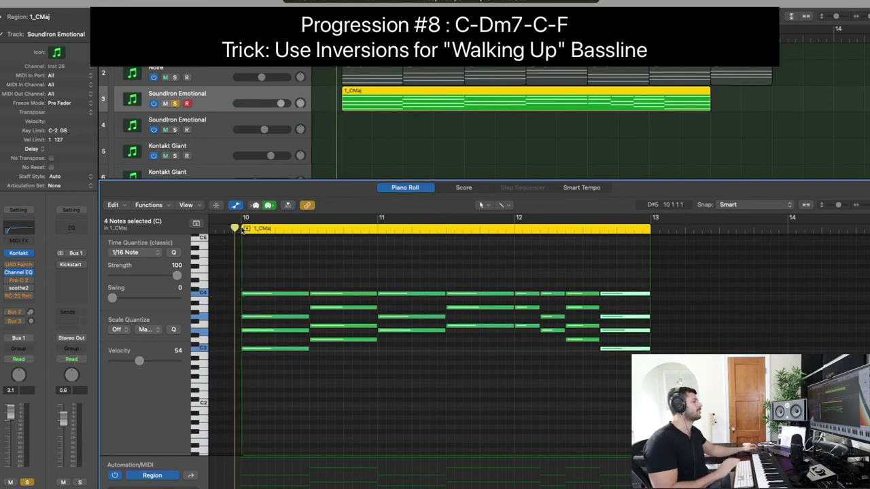
{"action": "key", "text": "space"}
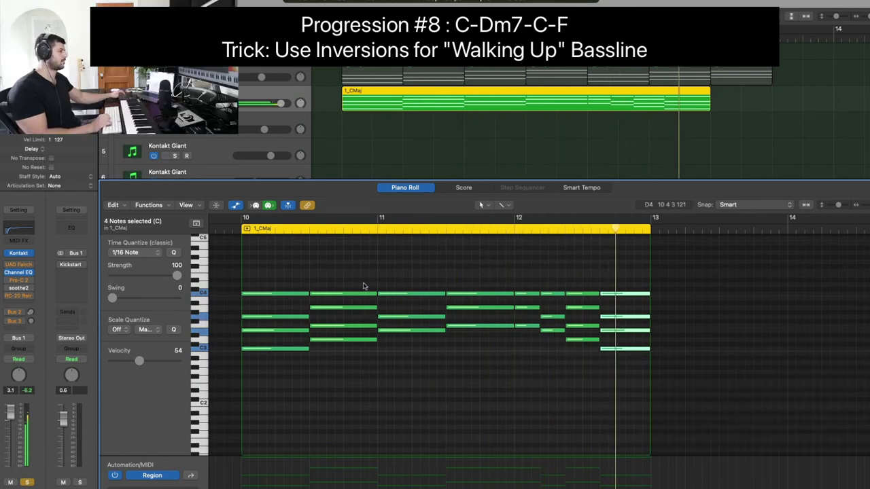
- Replace the region on track 3 with copies of 1_CMaj, 3_EMin, 6_AMin and 5_GMaj in that order from bar 10
{"action": "left_click", "coordinate": [594, 129]}
{"action": "left_click", "coordinate": [566, 89]}
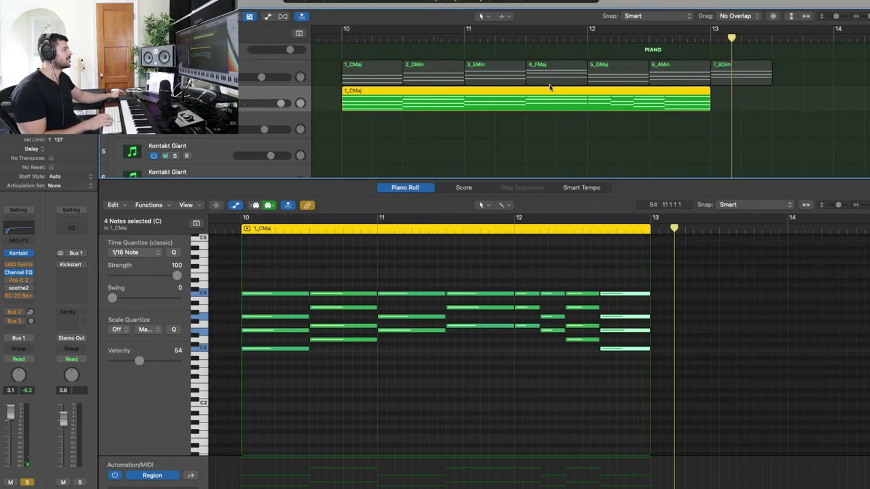
{"action": "key", "text": "Delete"}
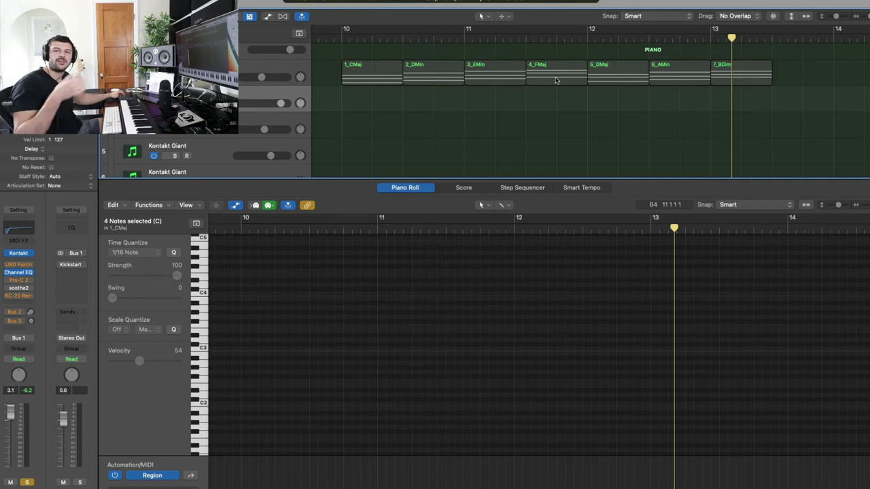
{"action": "left_click", "coordinate": [384, 79]}
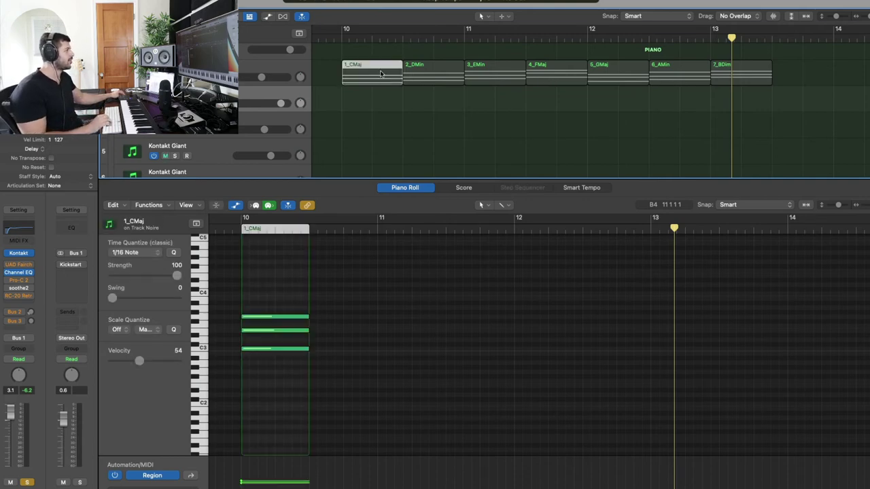
{"action": "left_click_drag", "start_coordinate": [379, 73], "coordinate": [379, 90]}
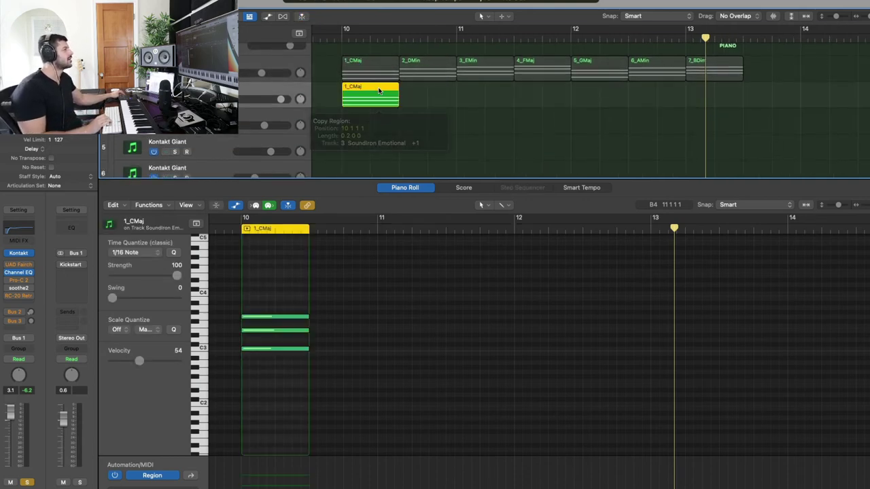
{"action": "left_click", "coordinate": [487, 61]}
{"action": "left_click_drag", "start_coordinate": [485, 68], "coordinate": [428, 96]}
{"action": "left_click_drag", "start_coordinate": [658, 66], "coordinate": [480, 98]}
{"action": "scroll", "coordinate": [479, 96], "scroll_direction": "left", "scroll_amount": 2}
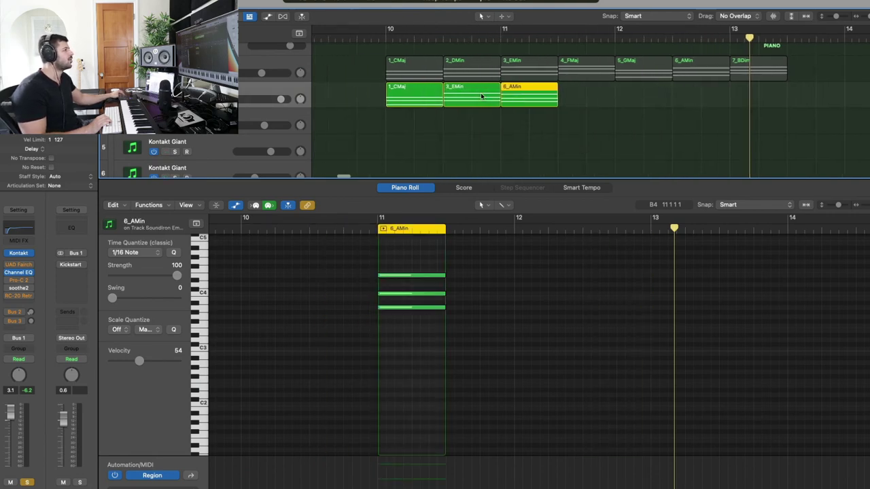
{"action": "left_click", "coordinate": [624, 71]}
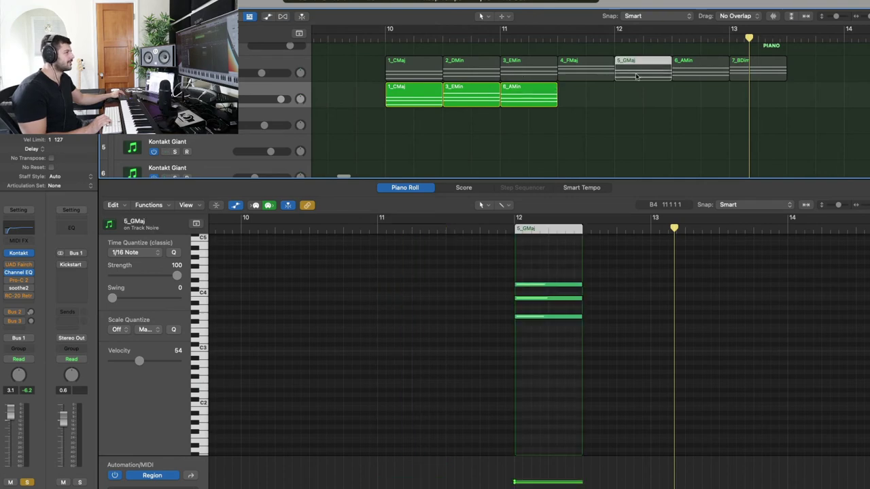
{"action": "left_click_drag", "start_coordinate": [636, 76], "coordinate": [579, 102]}
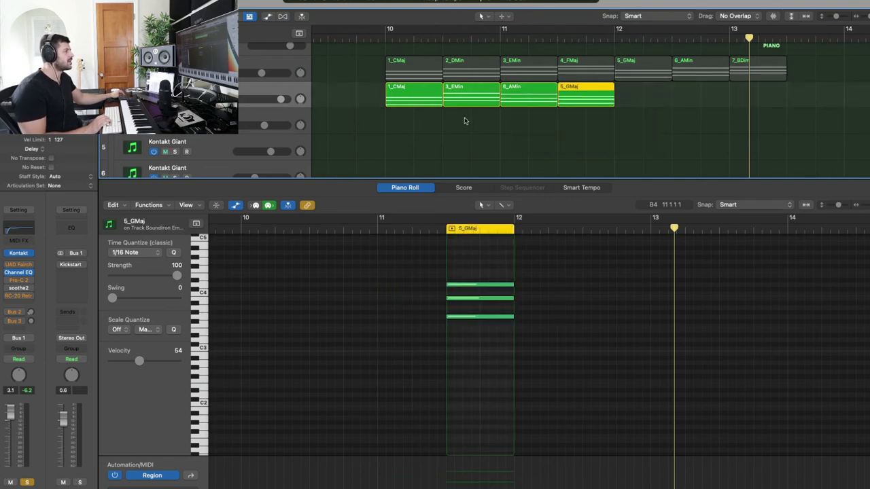
- Turn the 3_EMin and 6_AMin chords into E major and A major by raising their middle notes one semitone
{"action": "left_click", "coordinate": [462, 99]}
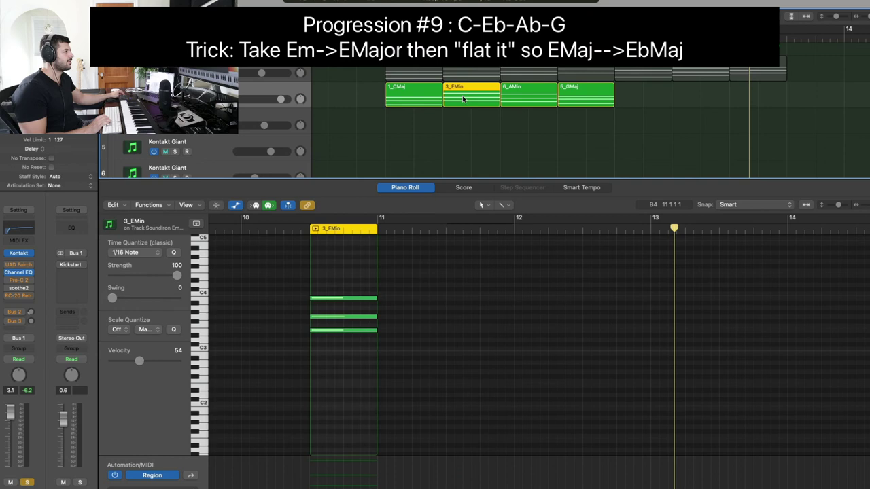
{"action": "left_click", "coordinate": [521, 97]}
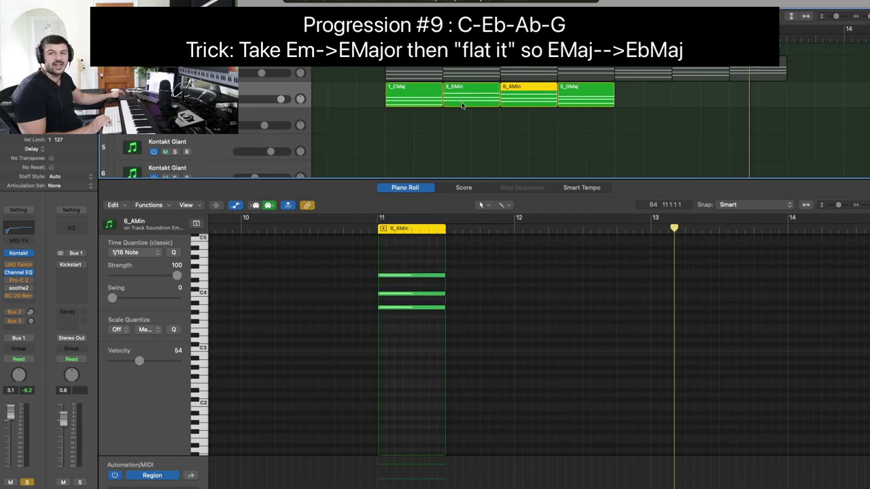
{"action": "left_click_drag", "start_coordinate": [452, 121], "coordinate": [503, 123]}
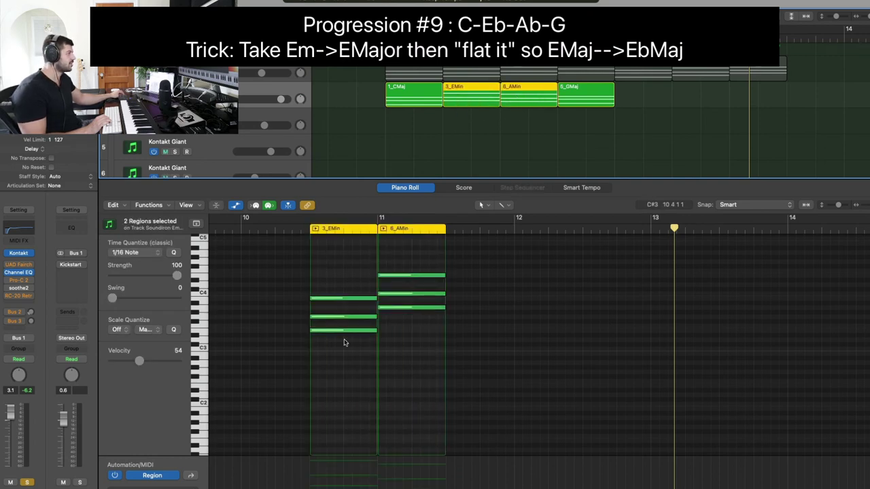
{"action": "left_click", "coordinate": [344, 316]}
{"action": "left_click_drag", "start_coordinate": [406, 294], "coordinate": [406, 289]}
{"action": "left_click", "coordinate": [354, 361]}
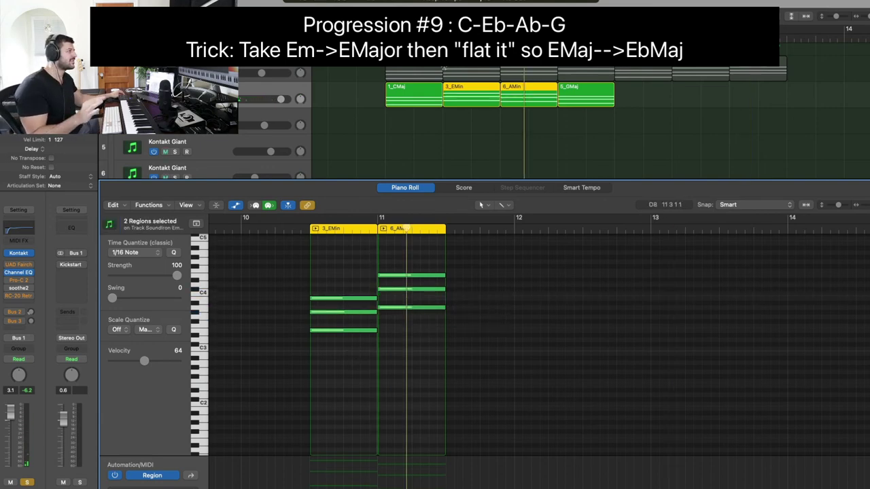
- Lower all three notes of the E major and A major chords one semitone to Eb and Ab major
{"action": "left_click_drag", "start_coordinate": [347, 356], "coordinate": [350, 285]}
{"action": "left_click_drag", "start_coordinate": [336, 332], "coordinate": [336, 336]}
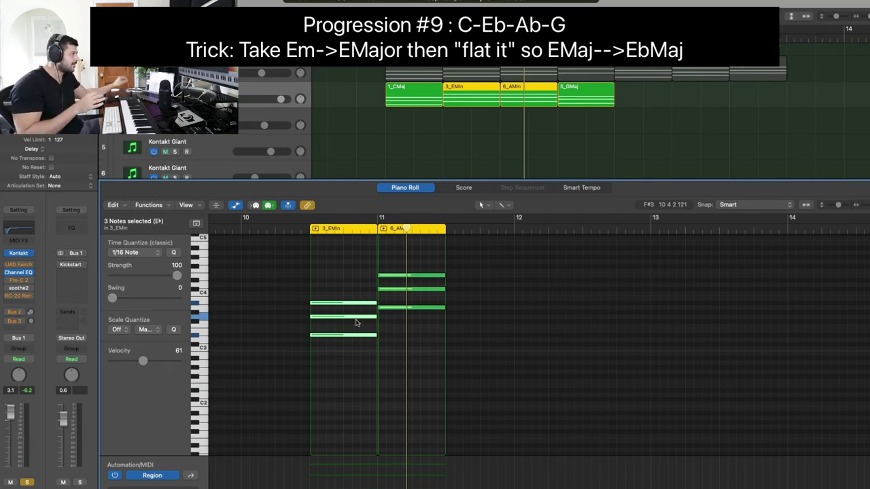
{"action": "left_click_drag", "start_coordinate": [399, 331], "coordinate": [397, 265]}
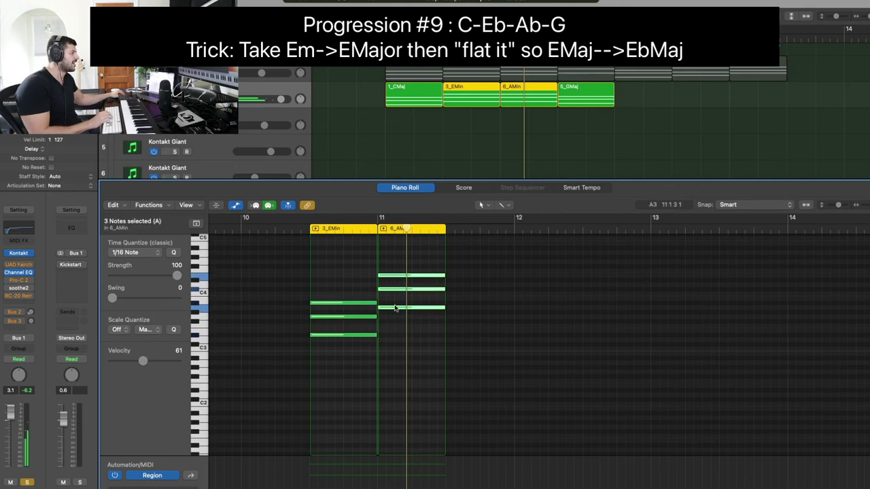
{"action": "left_click_drag", "start_coordinate": [396, 309], "coordinate": [396, 313]}
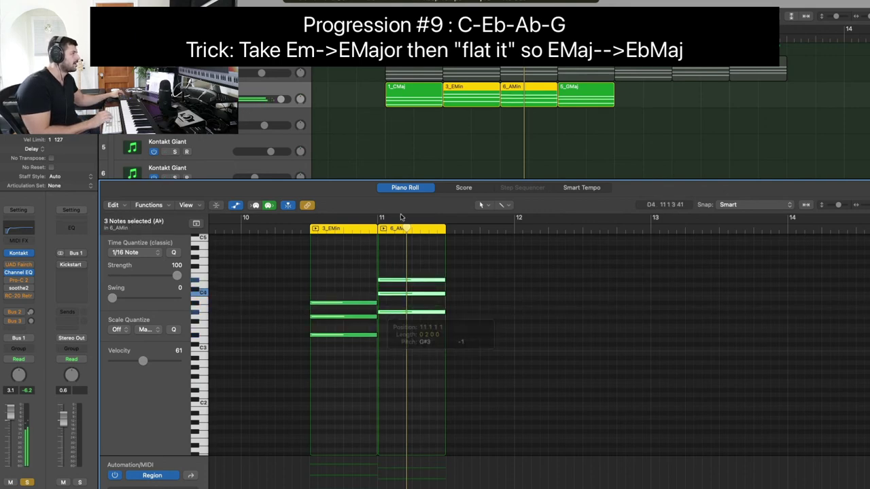
- Join the four chord regions on track 3 into one and play the progression
{"action": "left_click_drag", "start_coordinate": [390, 131], "coordinate": [581, 95]}
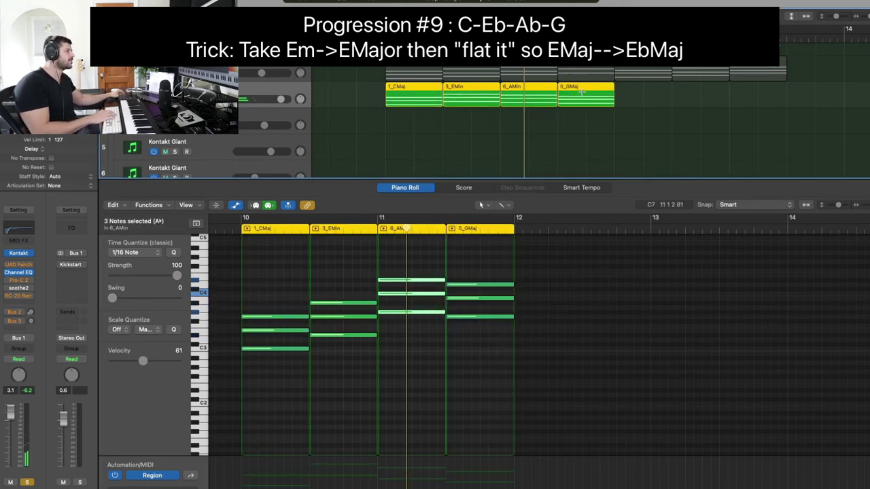
{"action": "key", "text": "super+j"}
{"action": "key", "text": "space"}
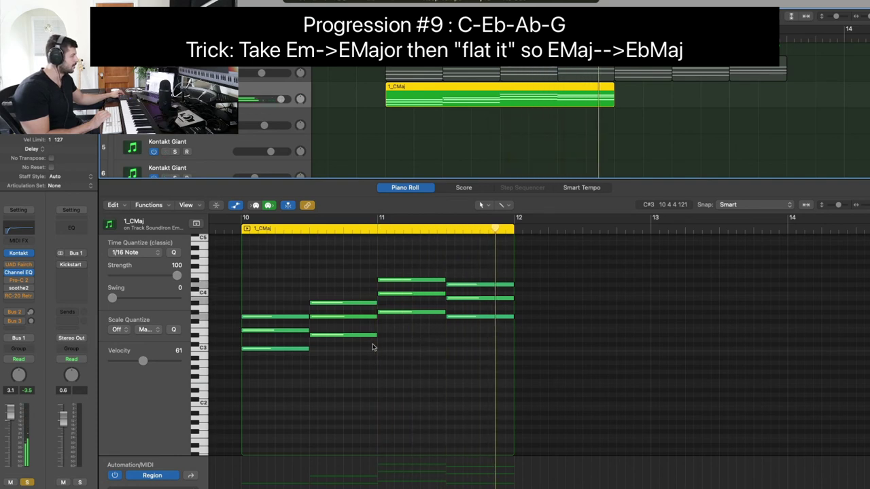
{"action": "key", "text": "space"}
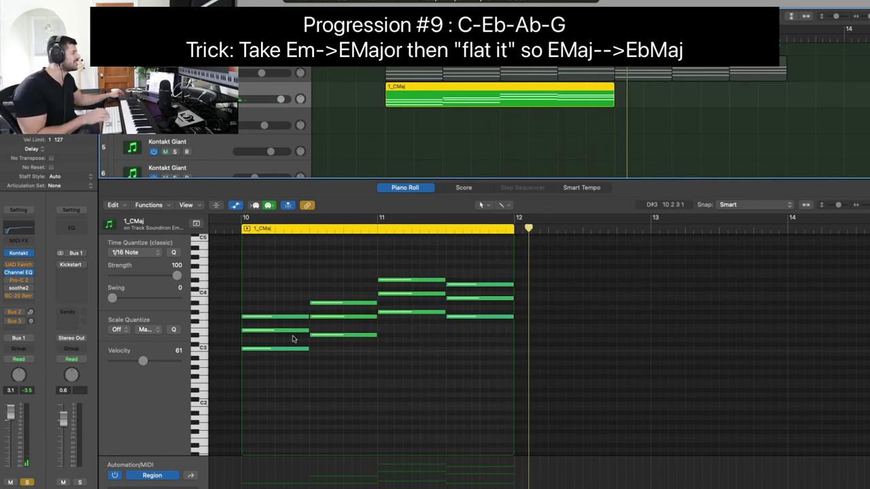
- Transpose all notes in the joined region down one octave
{"action": "left_click_drag", "start_coordinate": [277, 375], "coordinate": [476, 254]}
{"action": "key", "text": "shift+alt+Down"}
{"action": "left_click", "coordinate": [341, 320]}
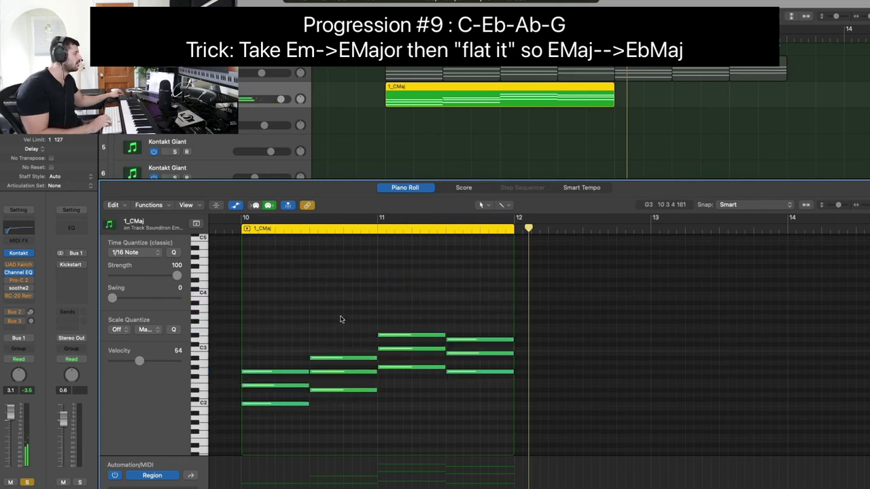
- Raise the middle note of each of the four chords one octave and return the playhead to bar 10
{"action": "left_click", "coordinate": [276, 386]}
{"action": "left_click", "coordinate": [343, 372], "text": "shift"}
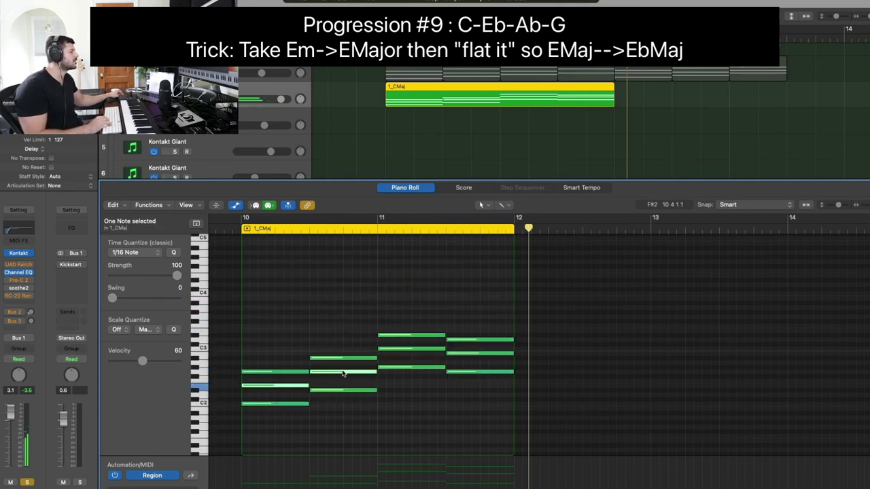
{"action": "left_click", "coordinate": [411, 349], "text": "shift"}
{"action": "left_click", "coordinate": [462, 353], "text": "shift"}
{"action": "key", "text": "shift+alt+Up"}
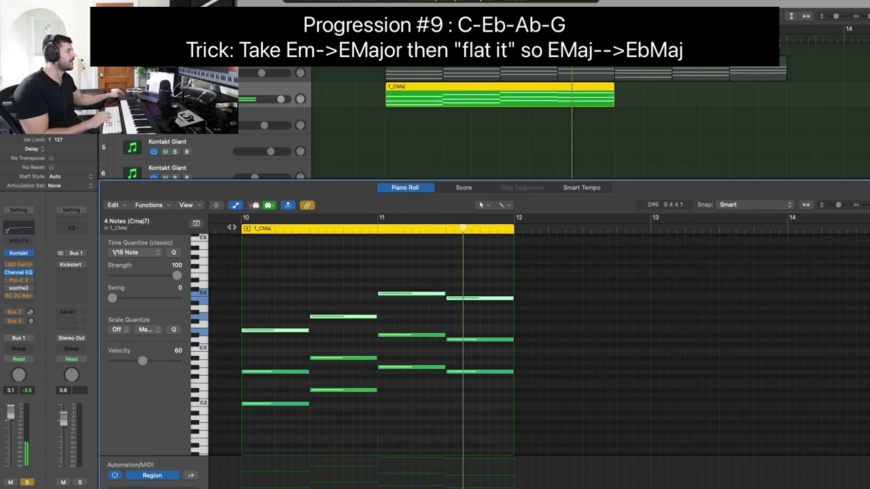
{"action": "left_click", "coordinate": [232, 227]}
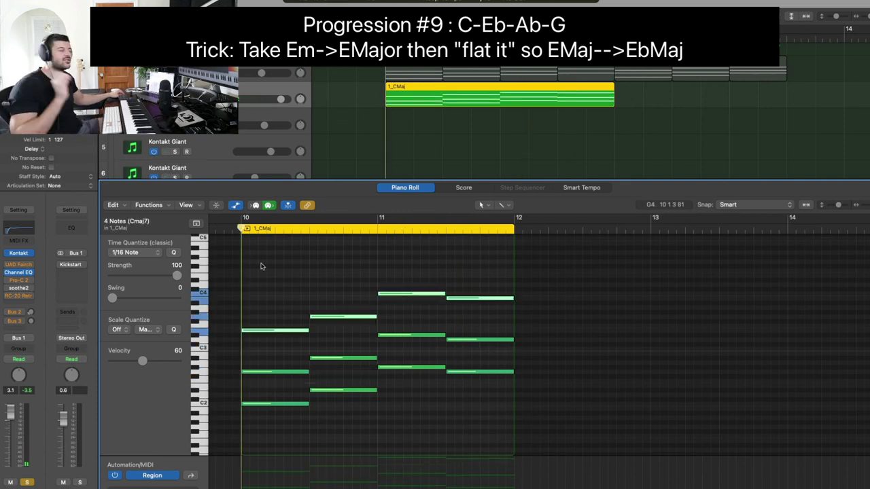
- Audition the C2, G2 and E3 notes of the first chord one at a time
{"action": "left_click", "coordinate": [265, 274]}
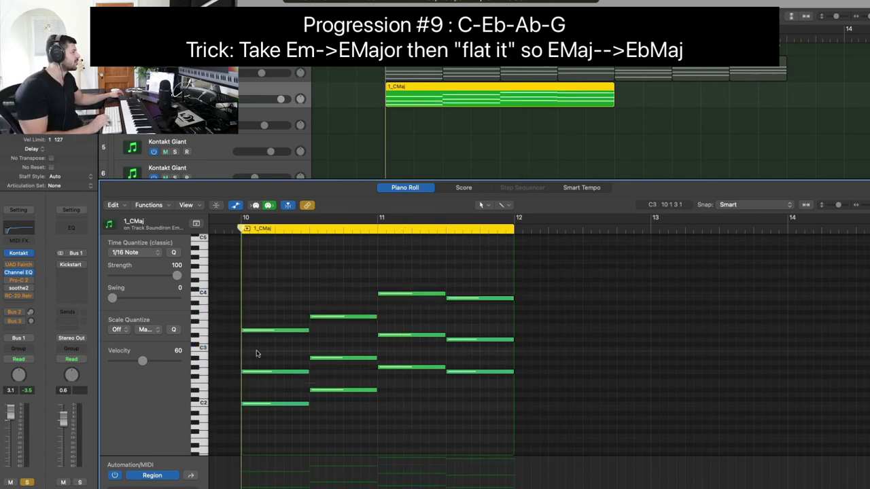
{"action": "left_click", "coordinate": [259, 405]}
{"action": "left_click", "coordinate": [260, 371]}
{"action": "left_click", "coordinate": [260, 331]}
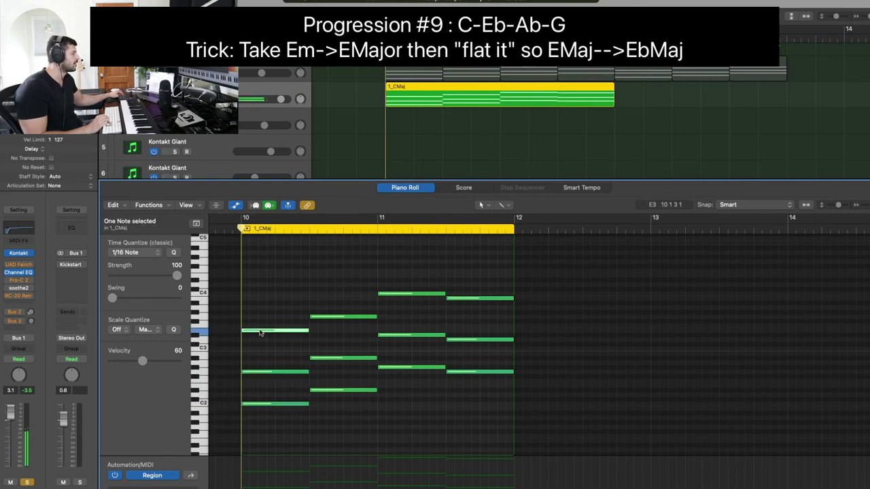
- Duplicate the top note of each of the four chords two semitones lower, and raise the duplicates one octave
{"action": "left_click_drag", "start_coordinate": [262, 341], "coordinate": [330, 314]}
{"action": "left_click_drag", "start_coordinate": [402, 315], "coordinate": [474, 280]}
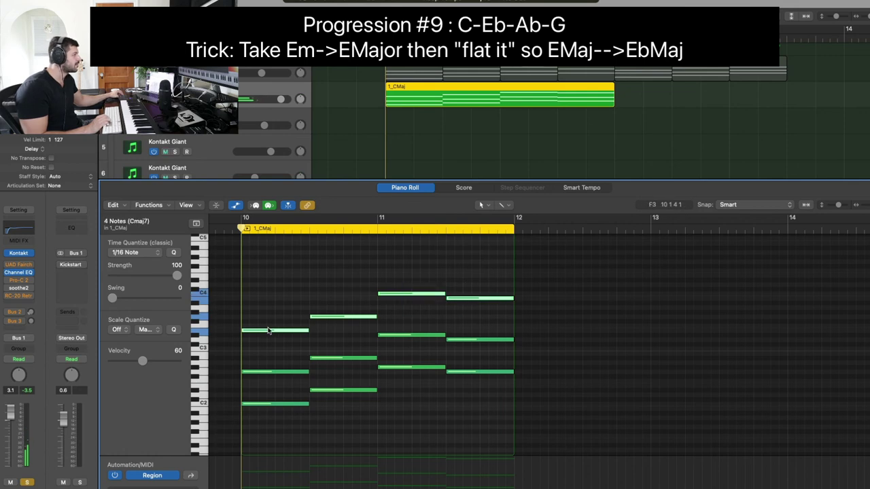
{"action": "left_click_drag", "start_coordinate": [269, 338], "coordinate": [280, 348]}
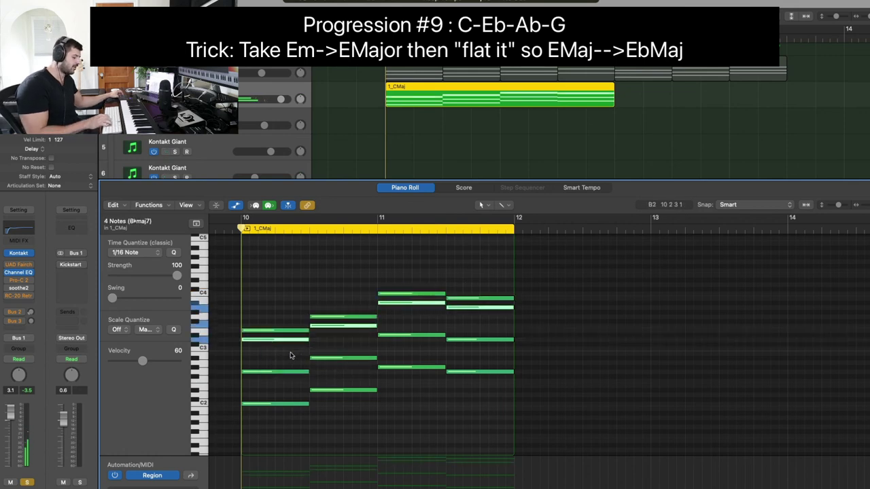
{"action": "scroll", "coordinate": [294, 360], "scroll_direction": "up", "scroll_amount": 2}
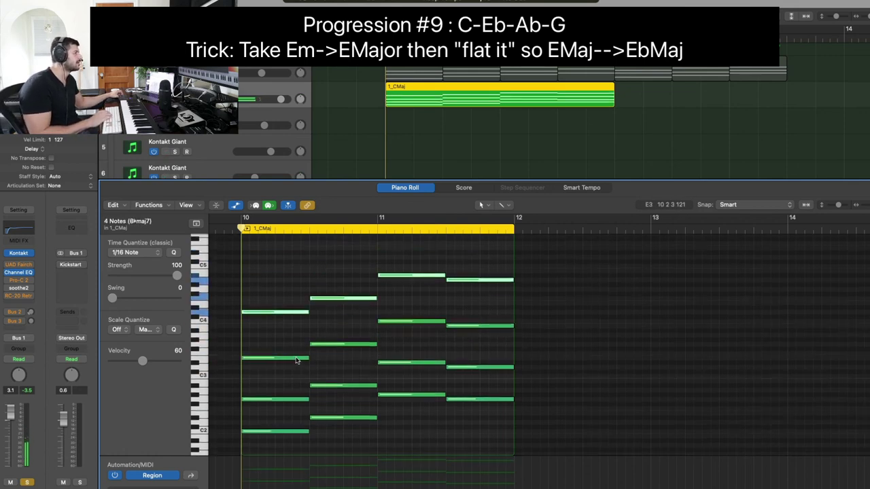
- Play the progression and lower the top notes of the last two chords one octave
{"action": "left_click", "coordinate": [286, 268]}
{"action": "key", "text": "space"}
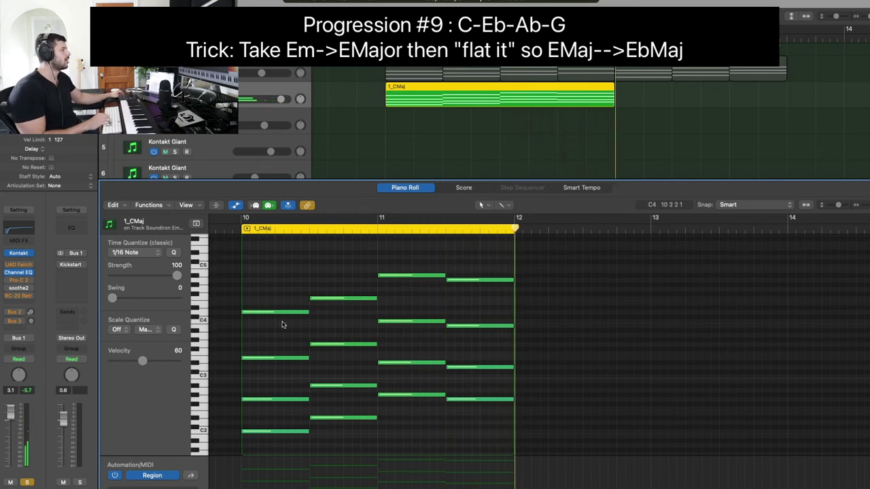
{"action": "left_click_drag", "start_coordinate": [275, 328], "coordinate": [475, 295]}
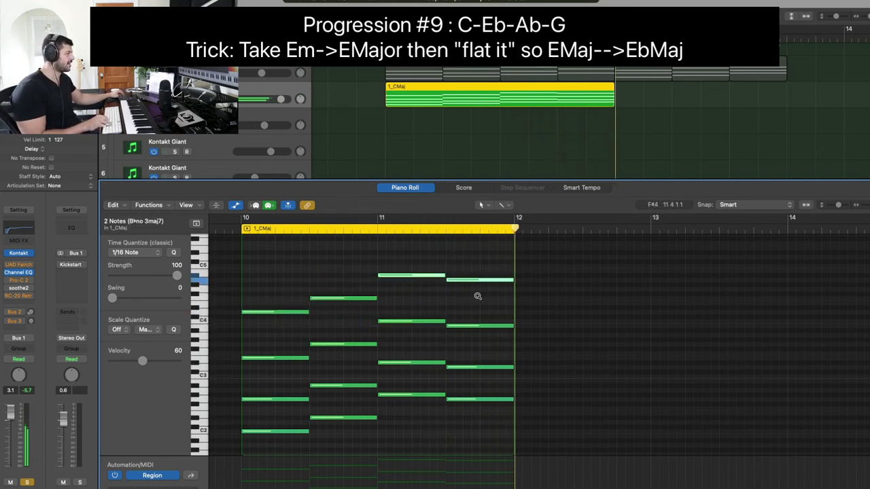
{"action": "key", "text": "alt+shift+Down"}
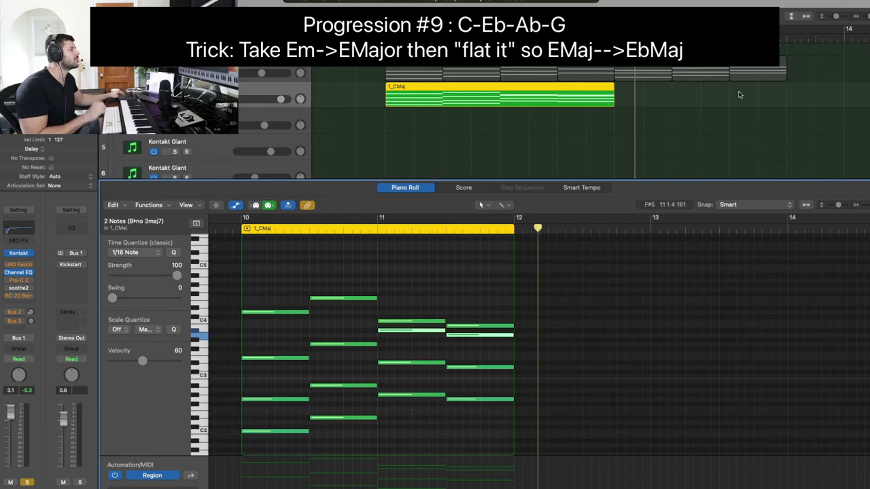
- Check the 7_BDim source chord and delete the finished progression region from track 3
{"action": "left_click", "coordinate": [760, 68]}
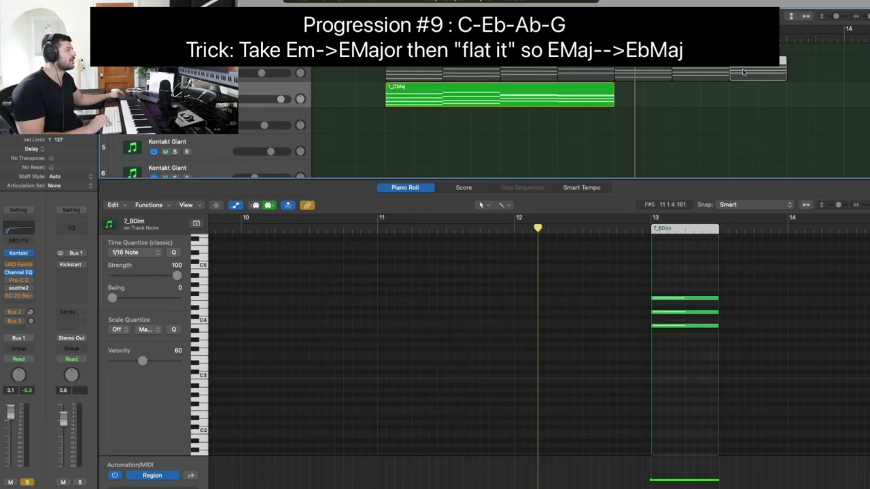
{"action": "left_click", "coordinate": [409, 103]}
{"action": "key", "text": "Delete"}
- Copy the CMaj, EMin, BDim, AMin and FMaj chord regions onto track 3 from bar 10 and join them into one region
{"action": "left_click_drag", "start_coordinate": [411, 68], "coordinate": [411, 100]}
{"action": "left_click_drag", "start_coordinate": [505, 71], "coordinate": [447, 97]}
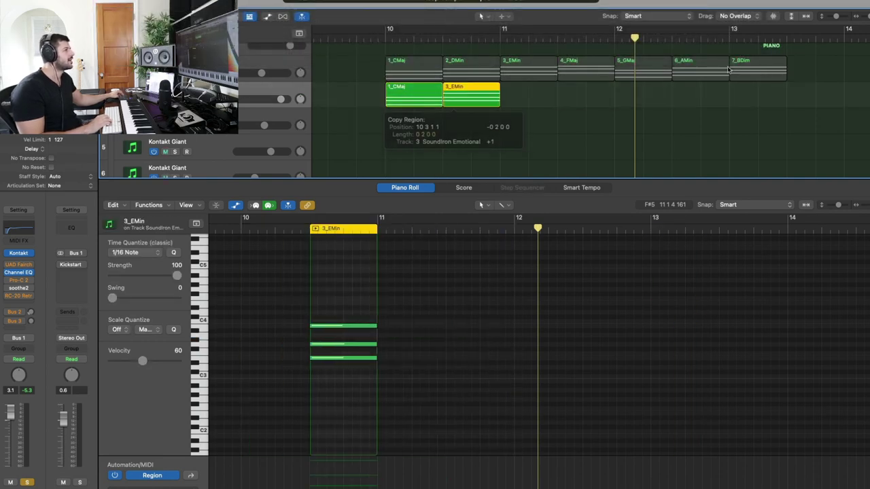
{"action": "left_click_drag", "start_coordinate": [729, 69], "coordinate": [534, 98]}
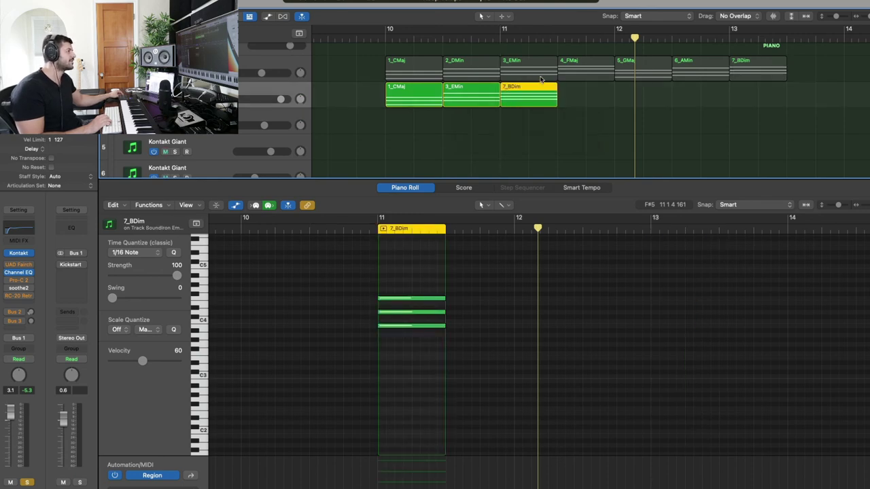
{"action": "left_click_drag", "start_coordinate": [707, 68], "coordinate": [640, 99]}
{"action": "left_click_drag", "start_coordinate": [397, 128], "coordinate": [654, 96]}
{"action": "key", "text": "super+j"}
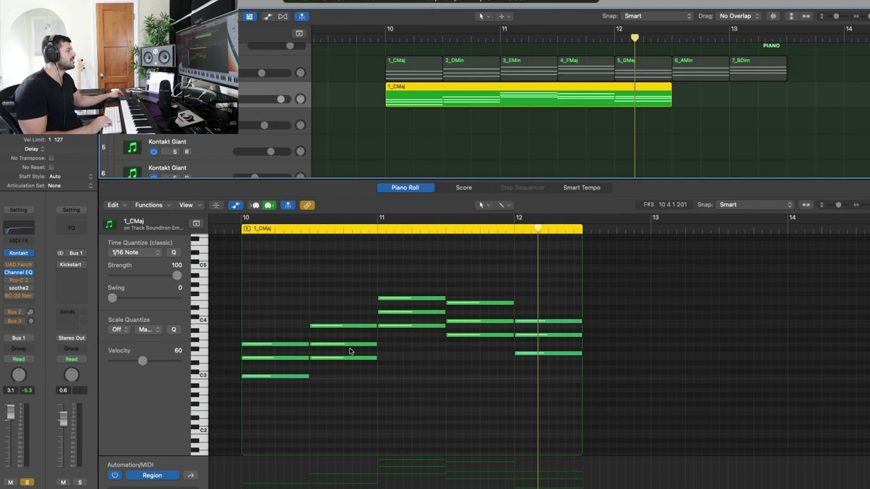
- Turn the E minor chord into E-flat major by lowering the whole chord one semitone and raising its middle note back one semitone
{"action": "left_click_drag", "start_coordinate": [346, 371], "coordinate": [349, 308]}
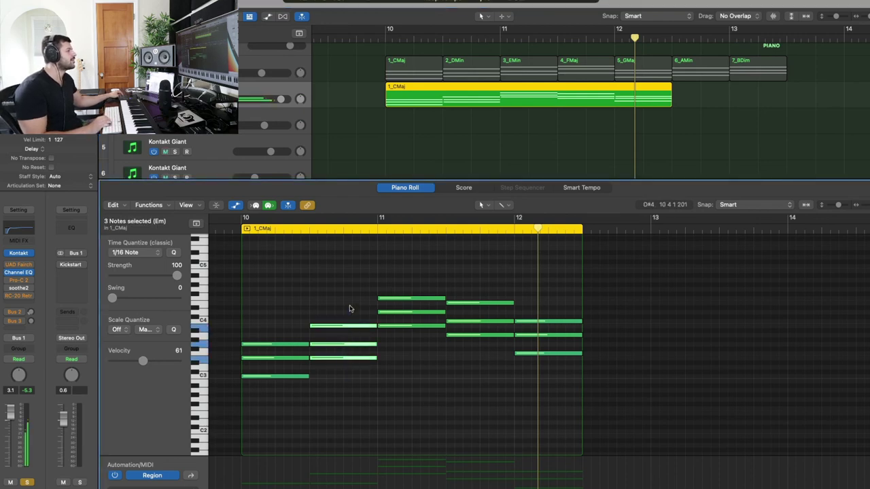
{"action": "left_click_drag", "start_coordinate": [345, 360], "coordinate": [344, 365]}
{"action": "left_click", "coordinate": [343, 355]}
{"action": "left_click_drag", "start_coordinate": [343, 351], "coordinate": [342, 345]}
- Turn the B diminished chord into B-flat major by lowering all its notes one semitone and raising the upper two back one semitone
{"action": "left_click", "coordinate": [398, 278]}
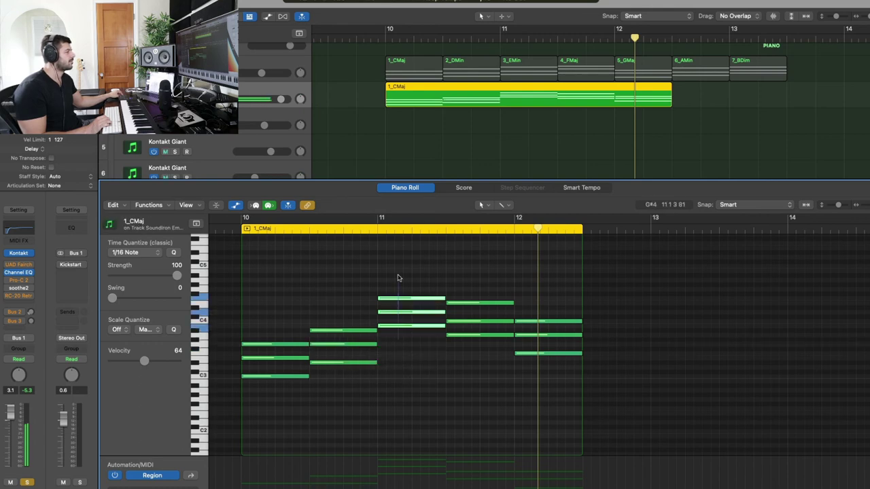
{"action": "left_click_drag", "start_coordinate": [392, 331], "coordinate": [392, 336]}
{"action": "left_click", "coordinate": [392, 312]}
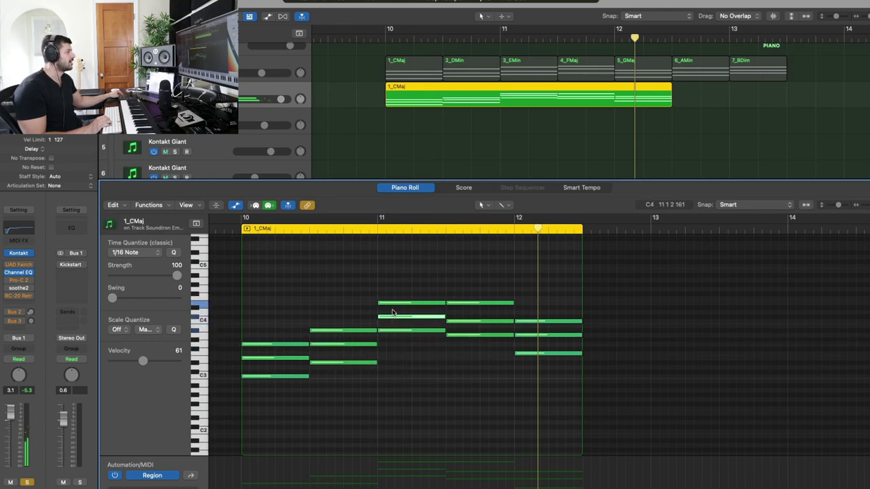
{"action": "left_click_drag", "start_coordinate": [391, 304], "coordinate": [391, 299]}
- Flatten the A minor chord to A-flat major, keeping its middle note at C4, and audition the final F major chord
{"action": "left_click_drag", "start_coordinate": [468, 359], "coordinate": [468, 264]}
{"action": "left_click_drag", "start_coordinate": [469, 337], "coordinate": [467, 322]}
{"action": "left_click", "coordinate": [467, 328]}
{"action": "left_click_drag", "start_coordinate": [530, 375], "coordinate": [537, 302]}
{"action": "left_click", "coordinate": [535, 303]}
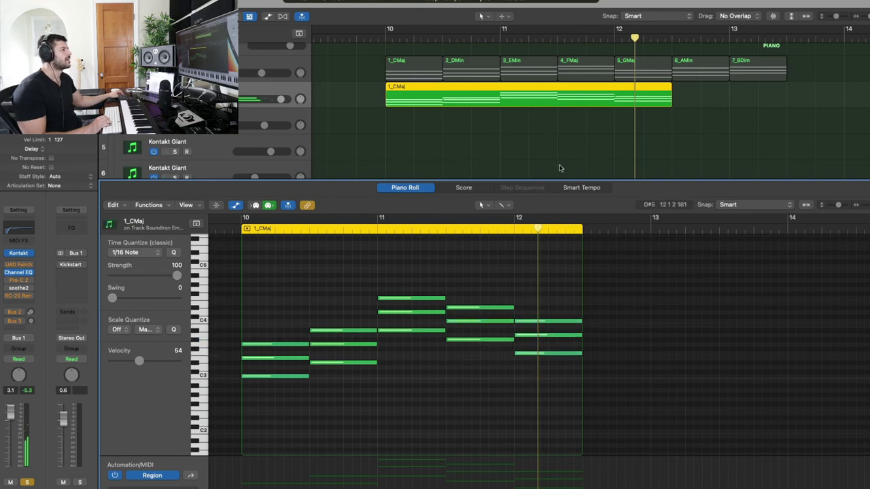
- Examine the 3_EMin, 6_AMin and 7_BDim source chords and return to the joined region on track 3
{"action": "left_click", "coordinate": [515, 69]}
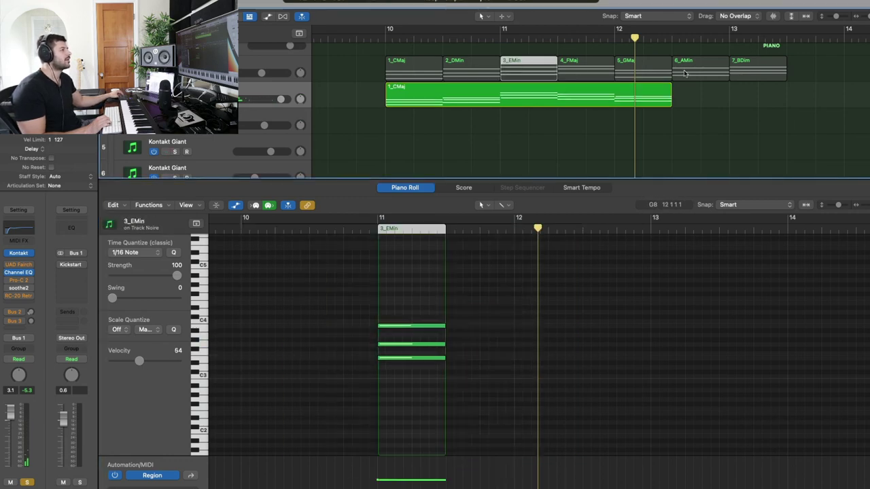
{"action": "left_click", "coordinate": [692, 72]}
{"action": "left_click", "coordinate": [754, 74]}
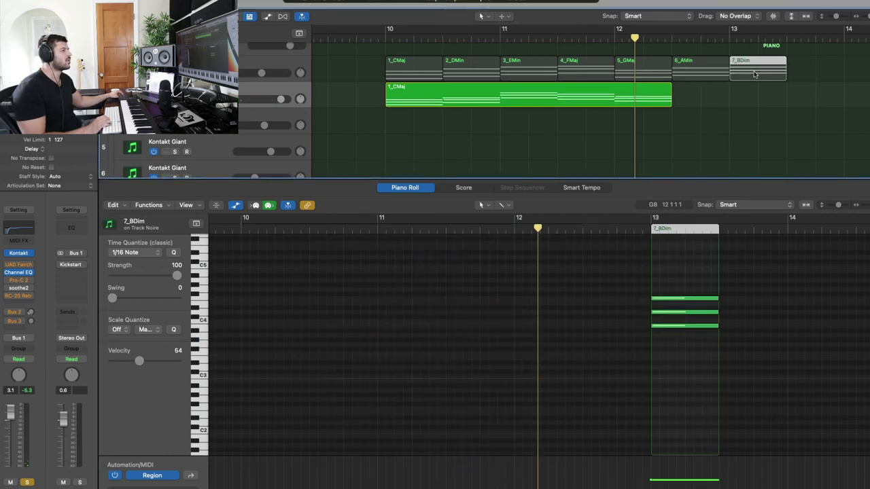
{"action": "left_click", "coordinate": [687, 62]}
{"action": "left_click", "coordinate": [741, 72]}
{"action": "left_click", "coordinate": [606, 97]}
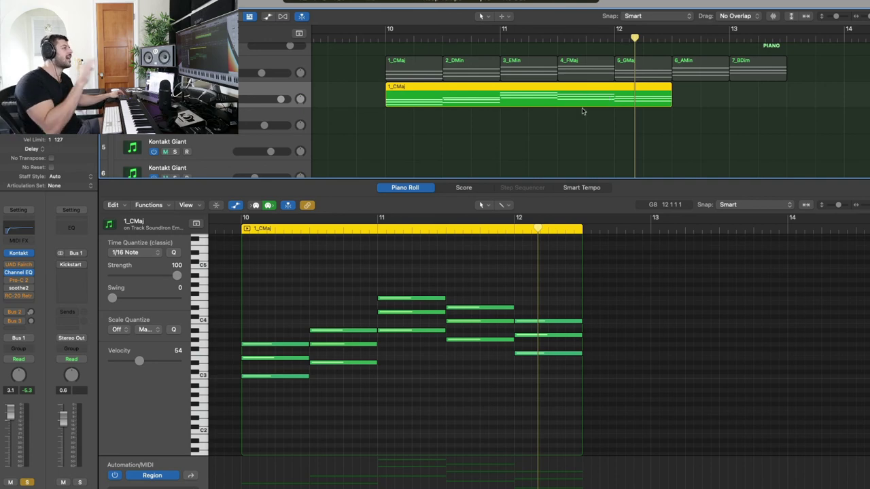
- Add to each of the five chords its root one octave lower and its fifth just above that bass note, and play the progression
{"action": "left_click_drag", "start_coordinate": [280, 412], "coordinate": [344, 367]}
{"action": "left_click_drag", "start_coordinate": [453, 352], "coordinate": [476, 337]}
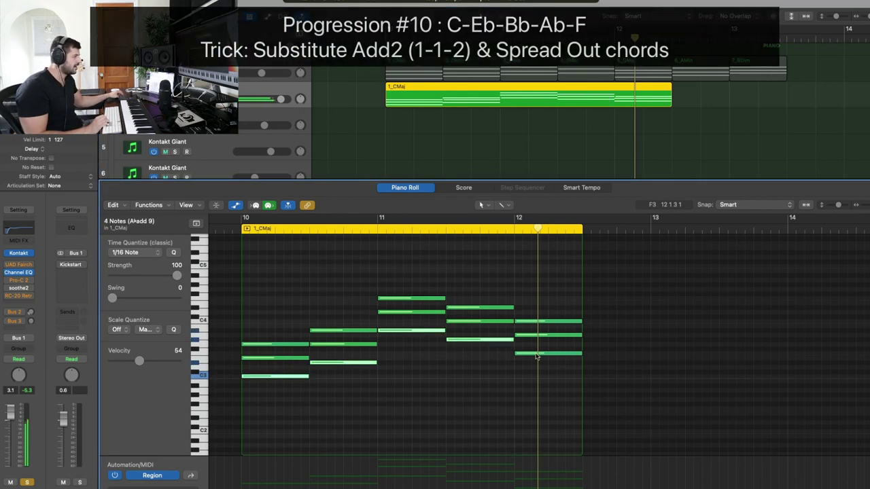
{"action": "left_click_drag", "start_coordinate": [549, 371], "coordinate": [550, 353]}
{"action": "mouse_move", "coordinate": [263, 382]}
{"action": "left_mouse_down"}
{"action": "mouse_move", "coordinate": [261, 439]}
{"action": "mouse_move", "coordinate": [266, 398]}
{"action": "left_mouse_up"}
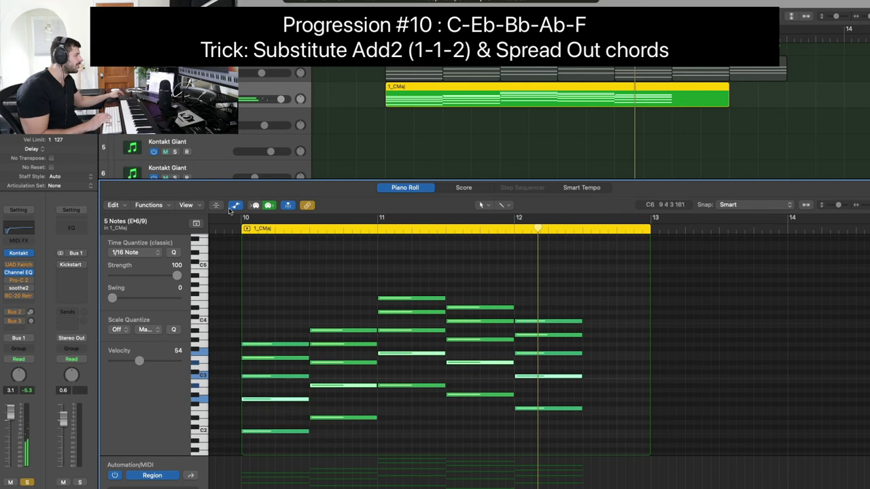
{"action": "key", "text": "shift+Return"}
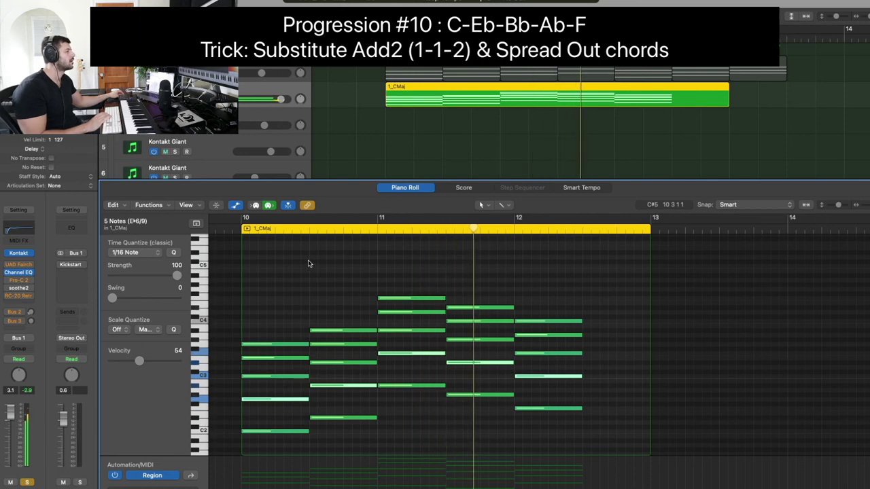
- Lengthen all notes of the last chord to end at bar 13
{"action": "left_click_drag", "start_coordinate": [534, 273], "coordinate": [540, 446]}
{"action": "left_click_drag", "start_coordinate": [581, 408], "coordinate": [650, 411]}
{"action": "left_click", "coordinate": [606, 388]}
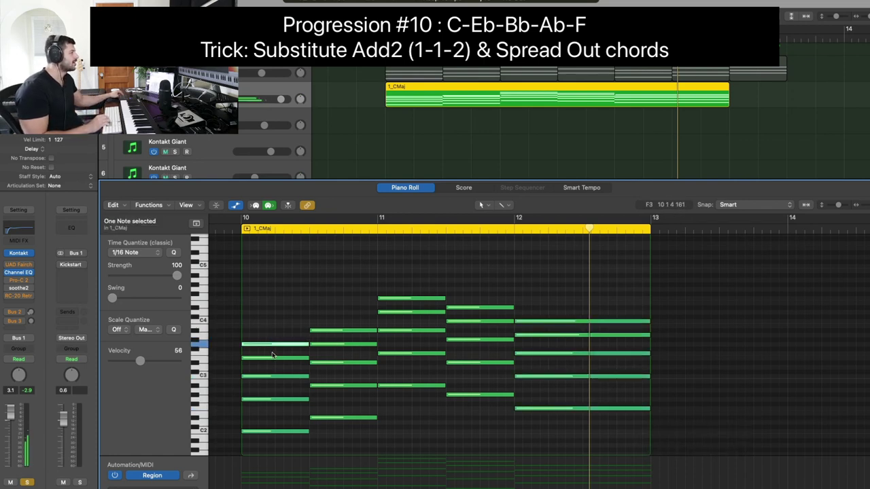
- Copy the top note of each of the five chords up seven semitones and play the progression
{"action": "left_click_drag", "start_coordinate": [267, 338], "coordinate": [267, 326]}
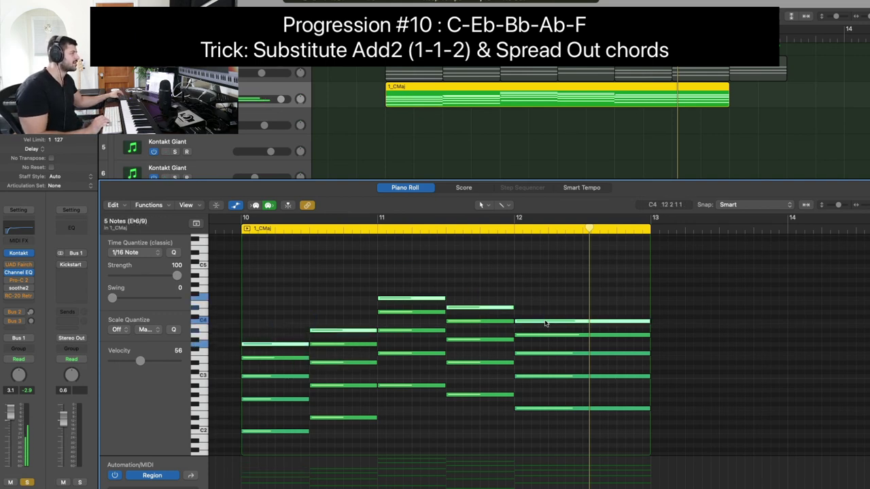
{"action": "left_click_drag", "start_coordinate": [250, 346], "coordinate": [249, 314]}
{"action": "key", "text": "space"}
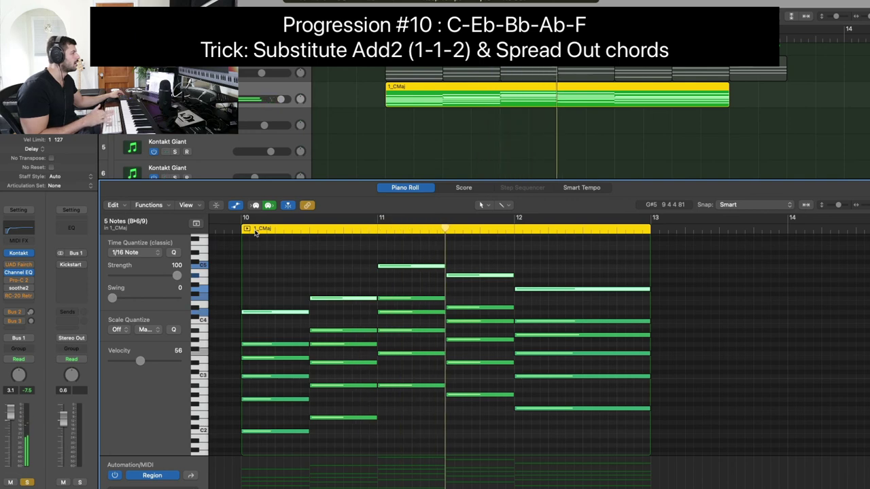
- Add G4, C5 and D5 to the first chord and G4 and D5 to the second, playing the progression after each change
{"action": "left_click", "coordinate": [274, 277]}
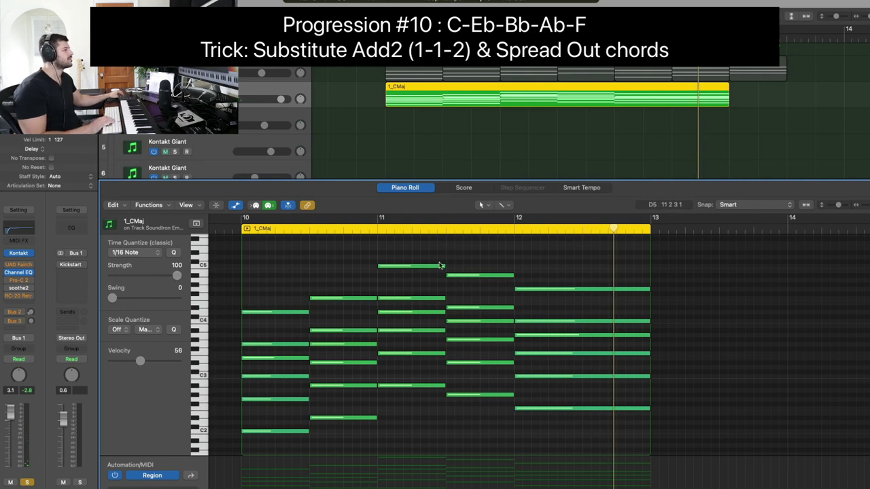
{"action": "scroll", "coordinate": [467, 283], "scroll_direction": "up", "scroll_amount": 2}
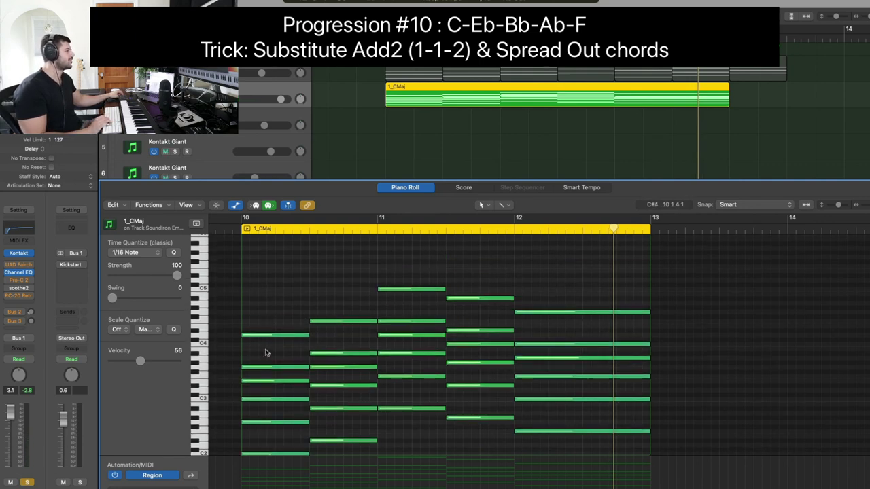
{"action": "left_click_drag", "start_coordinate": [265, 330], "coordinate": [267, 312]}
{"action": "key", "text": "space"}
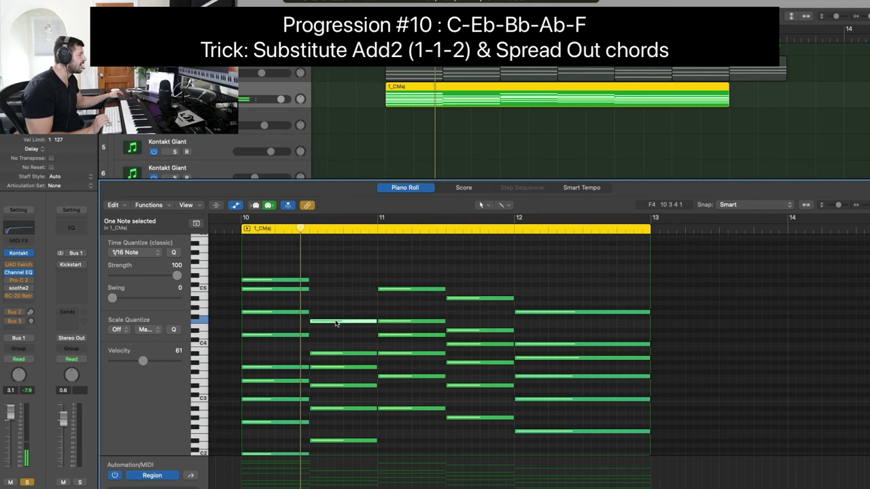
{"action": "left_click_drag", "start_coordinate": [335, 324], "coordinate": [345, 283]}
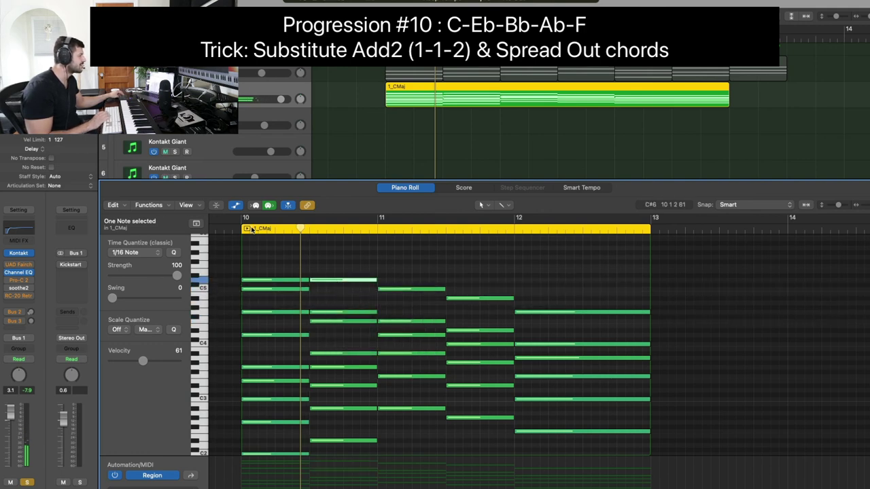
{"action": "key", "text": "space"}
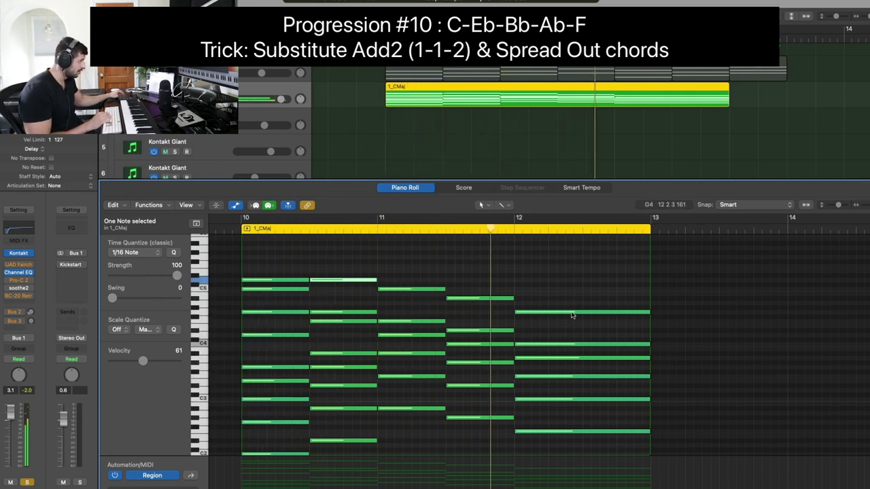
- Add F4, C5 and E5 to the last chord and play the progression from bar 10
{"action": "left_click", "coordinate": [550, 314]}
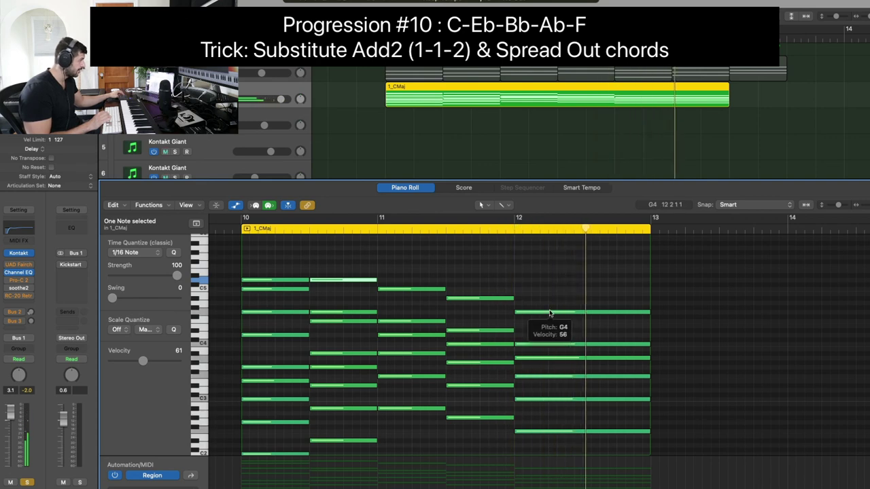
{"action": "mouse_move", "coordinate": [552, 315]}
{"action": "left_mouse_down"}
{"action": "mouse_move", "coordinate": [553, 275]}
{"action": "mouse_move", "coordinate": [579, 289]}
{"action": "mouse_move", "coordinate": [556, 324]}
{"action": "left_mouse_up"}
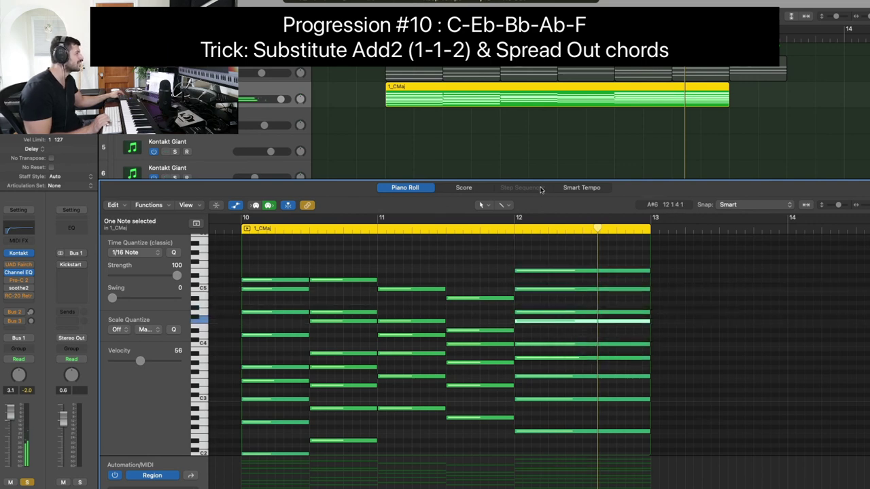
{"action": "left_click", "coordinate": [398, 247]}
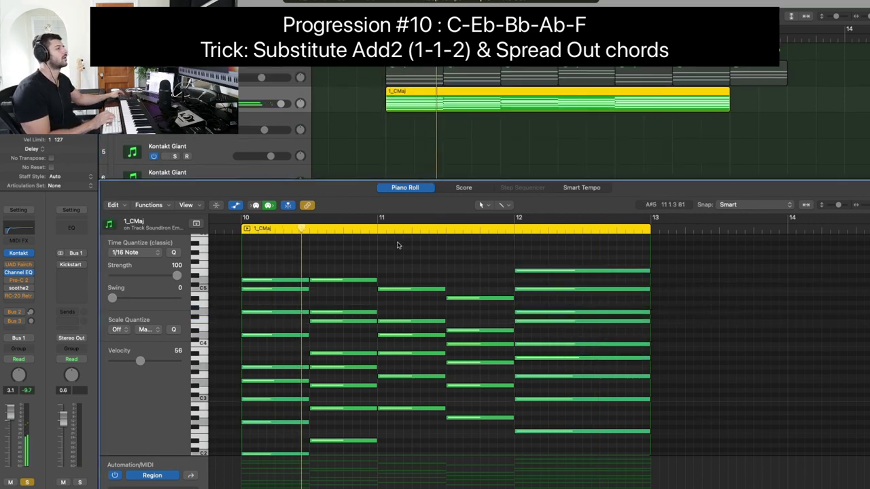